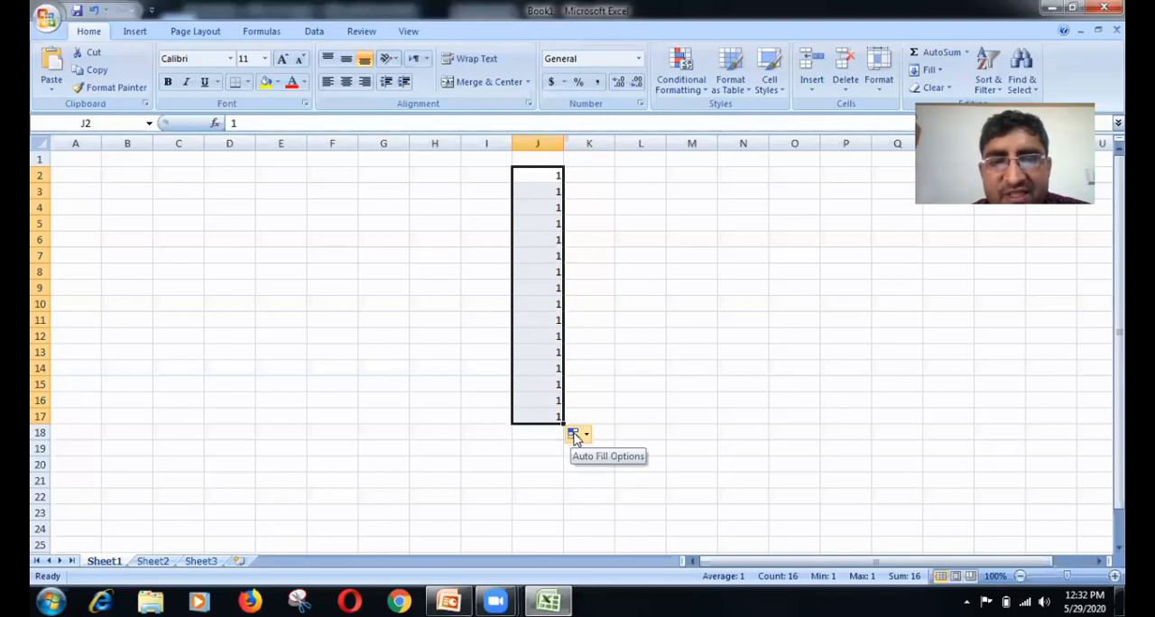
Step: Change the autofilled cells J2:J17 from copied values to a fill series
left_click(575, 436)
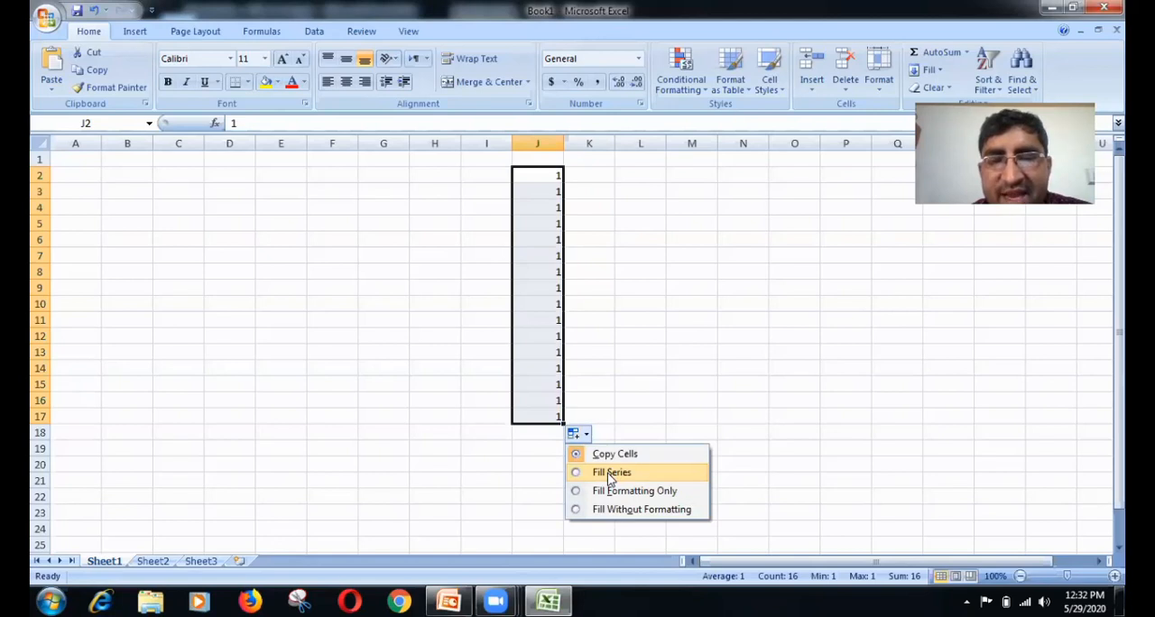
left_click(610, 473)
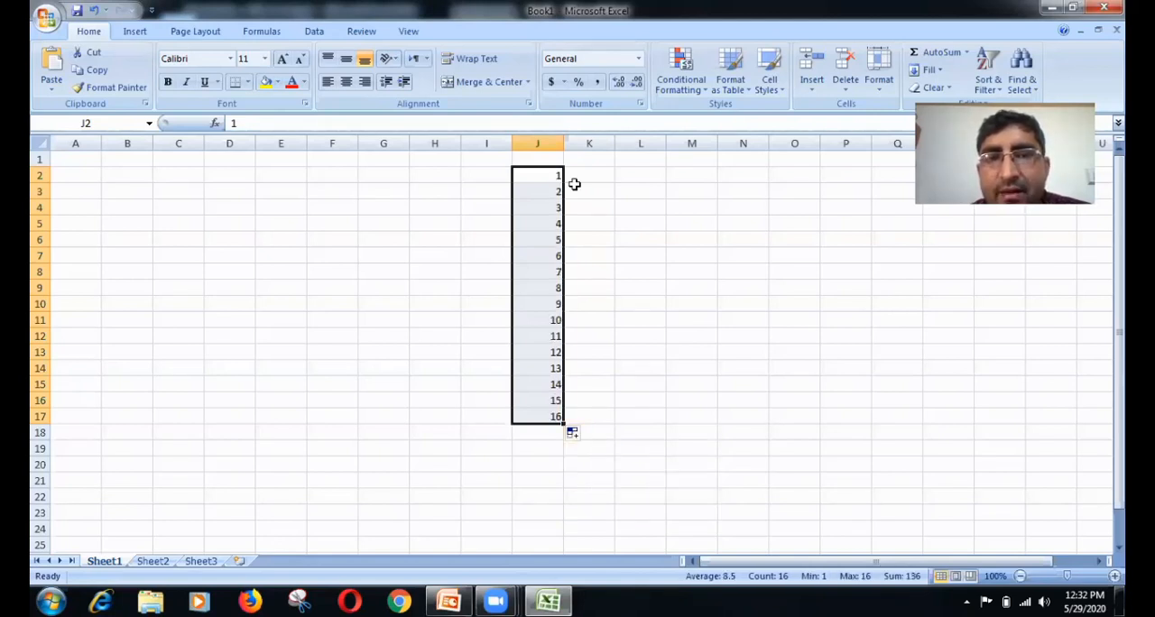
Step: Enter 12 in cell L2 and 24 in cell L3 as the starting values of a number pattern
left_click(642, 176)
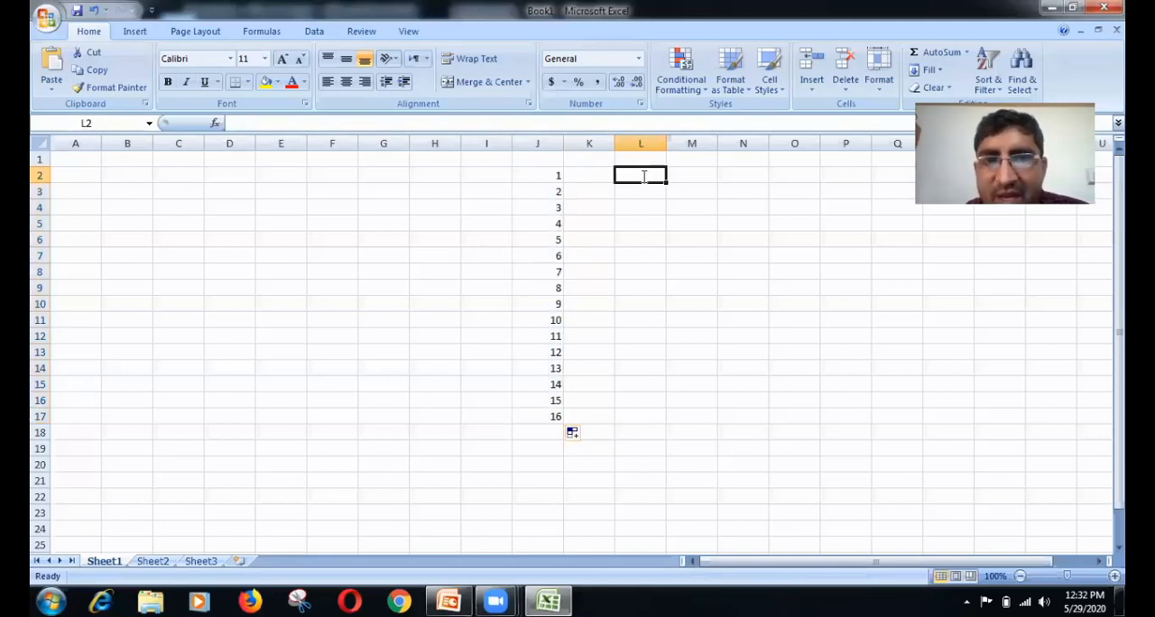
type("12")
key("Return")
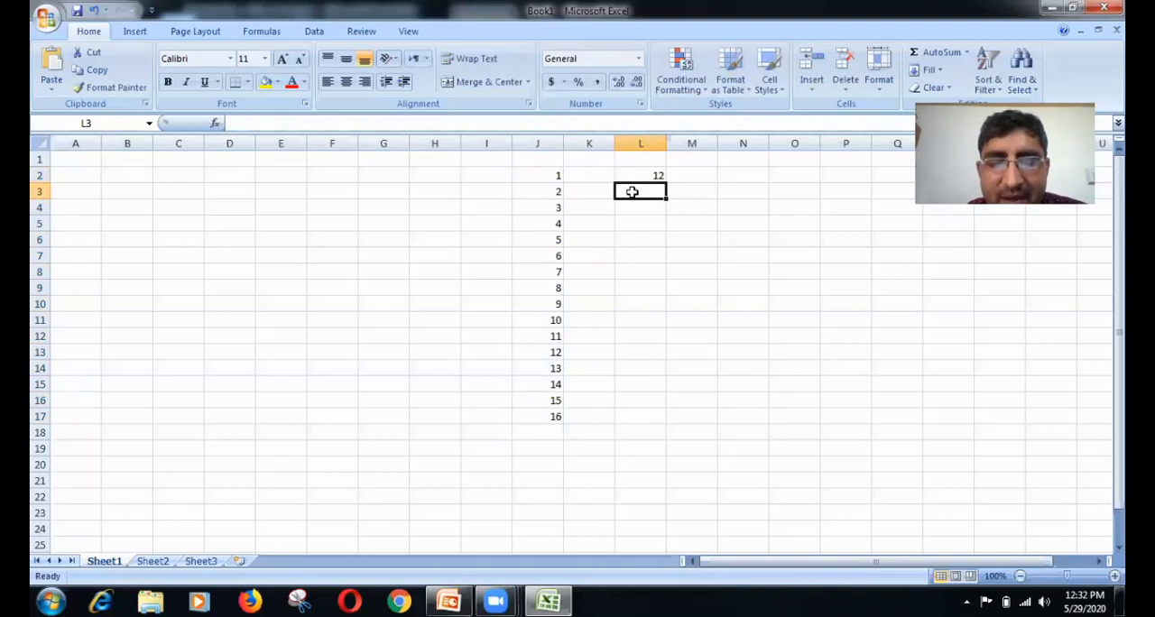
type("24")
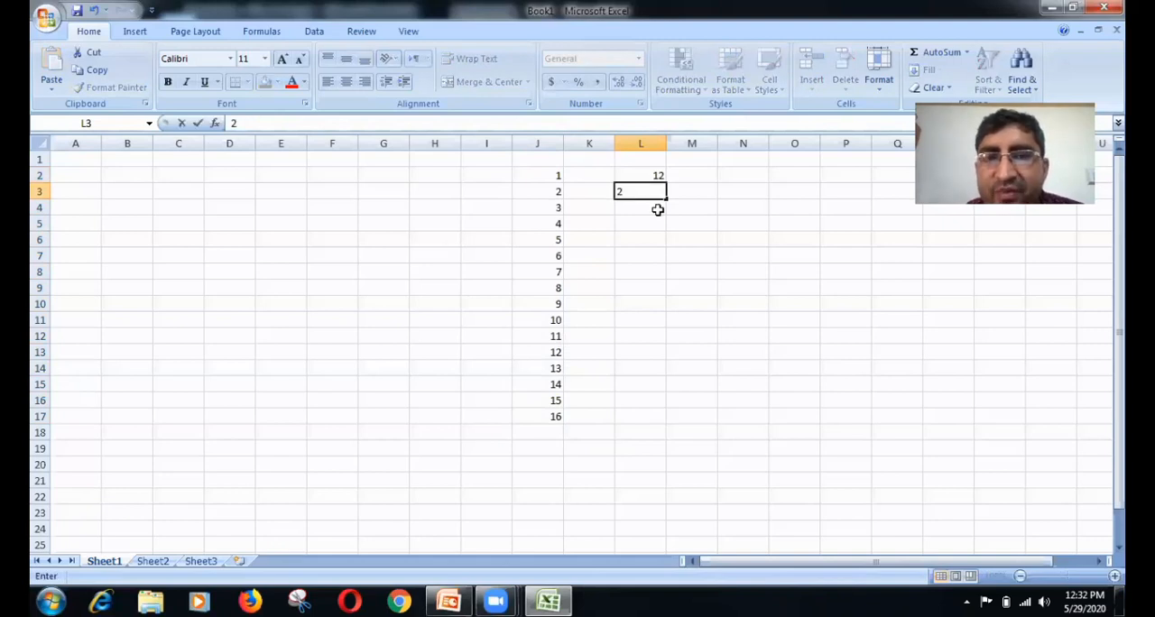
left_click(671, 212)
Step: Select L2:L3 and extend their number pattern down column L through L19
left_click(645, 175)
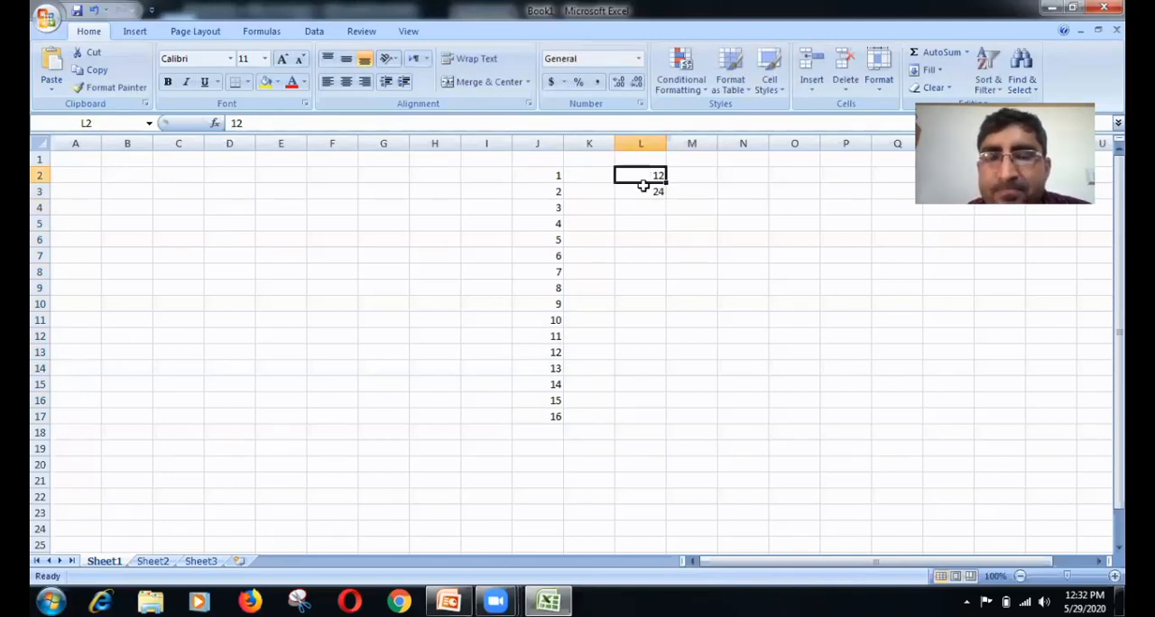
key("shift+Down")
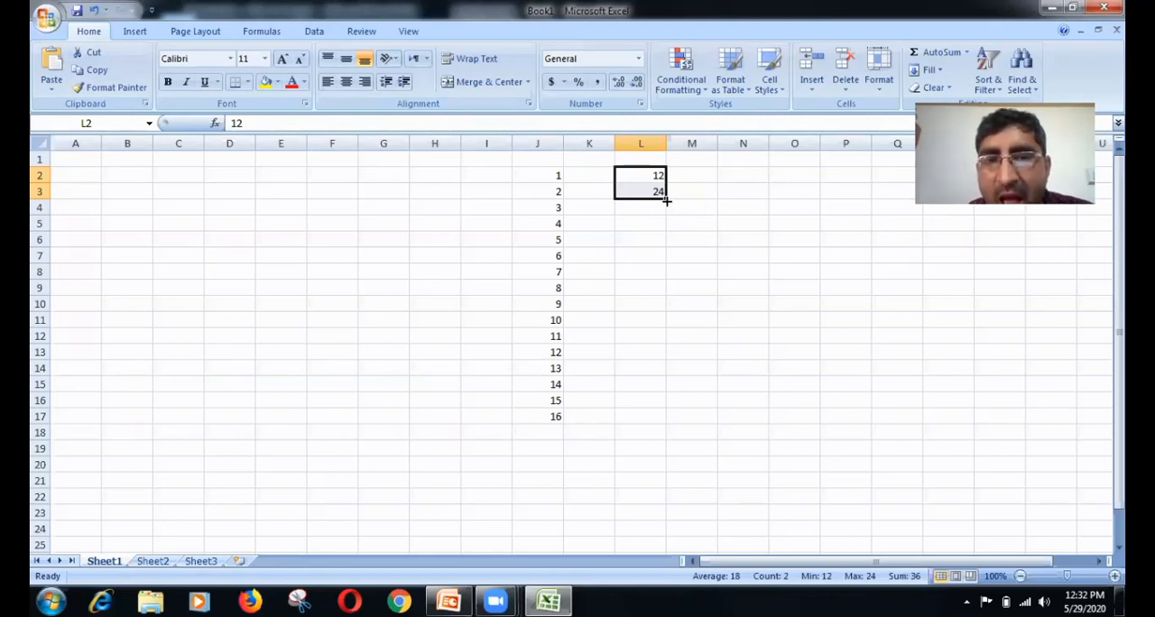
left_click_drag(666, 201, 666, 201)
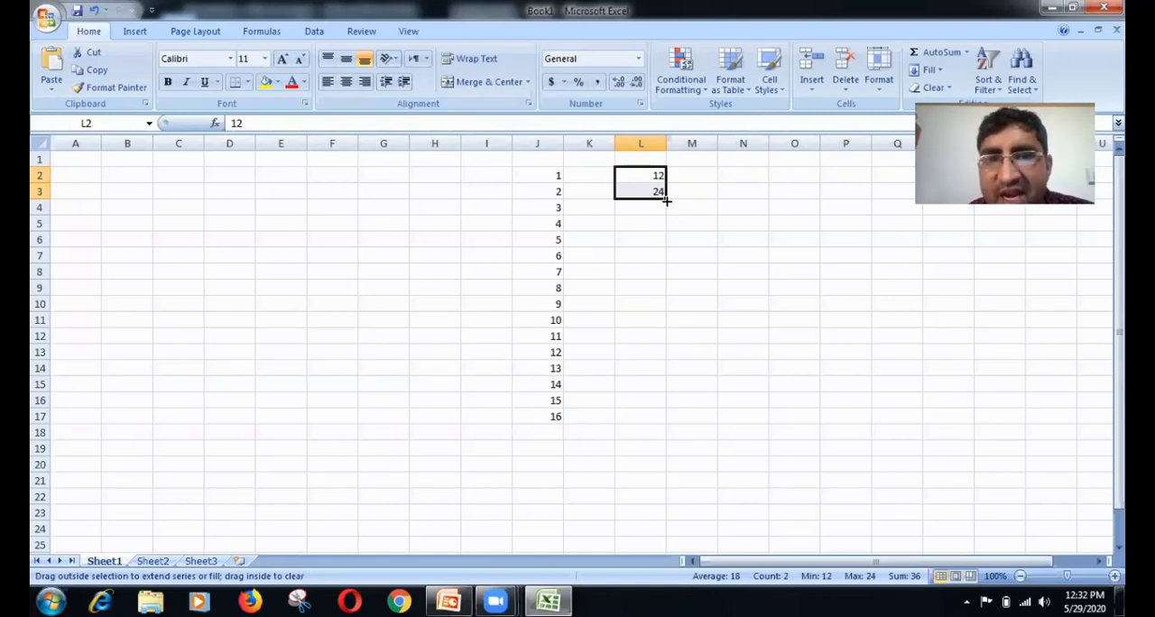
left_click_drag(666, 201, 688, 438)
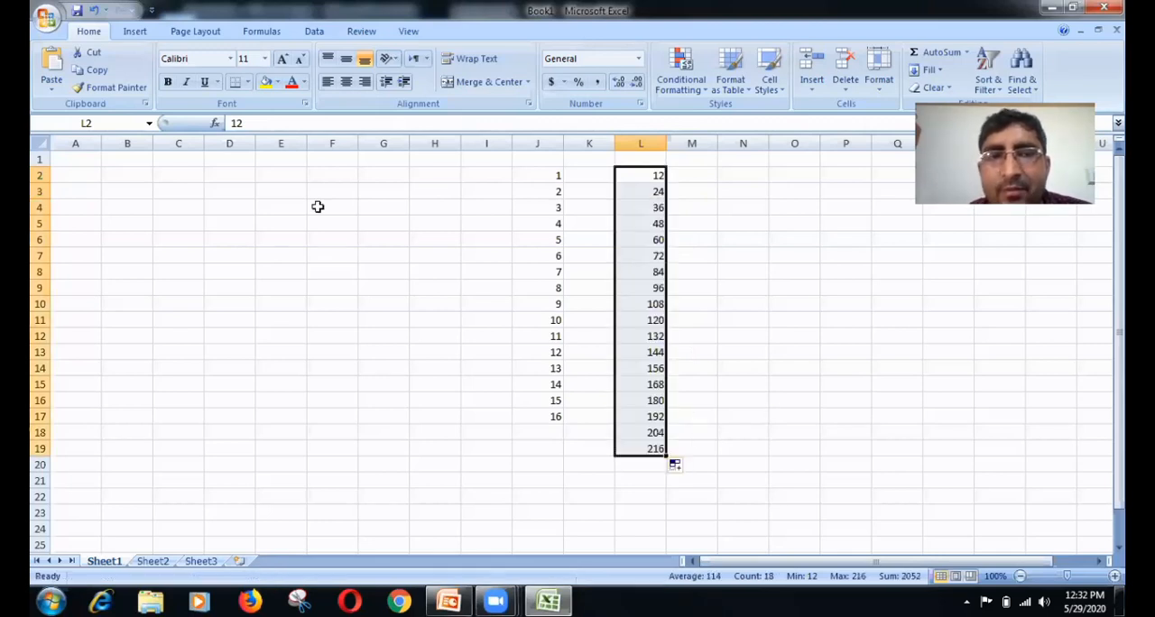
Step: Enter SUNDAY in cell F2 and autofill the weekday names down through F20
left_click(321, 171)
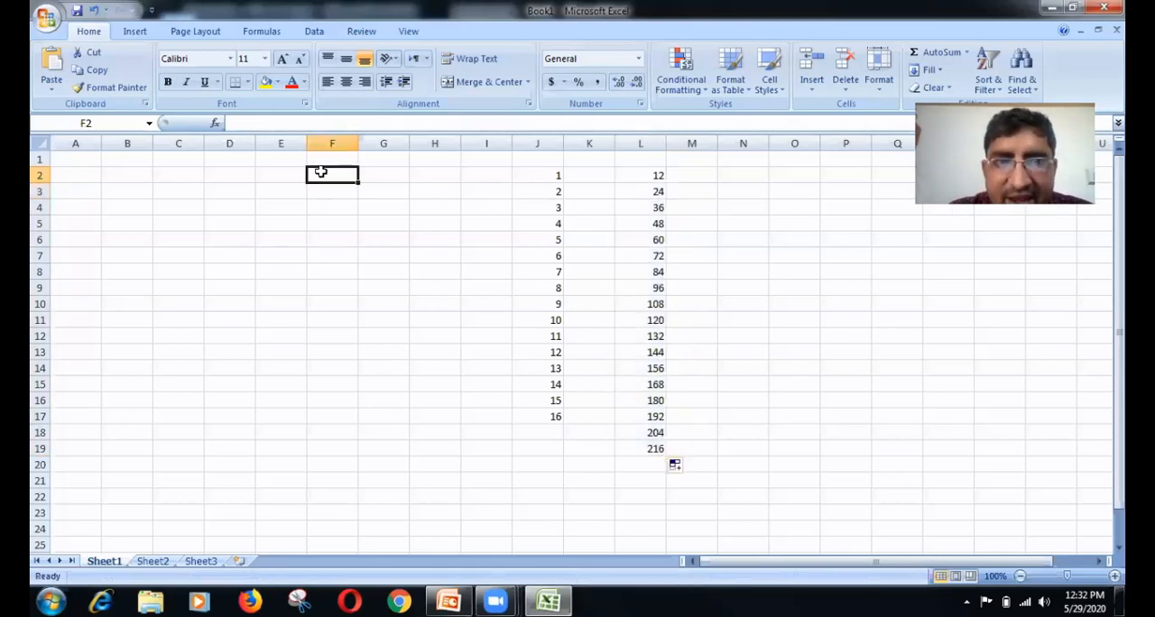
type("SUNDAY")
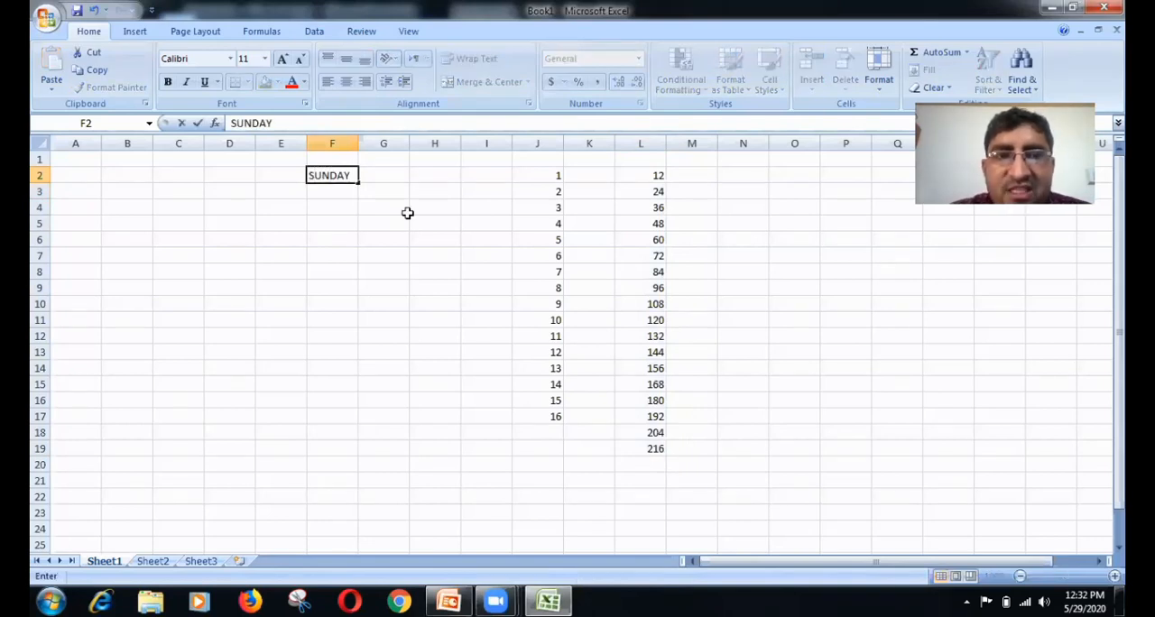
left_click(358, 181)
left_click_drag(358, 182, 364, 471)
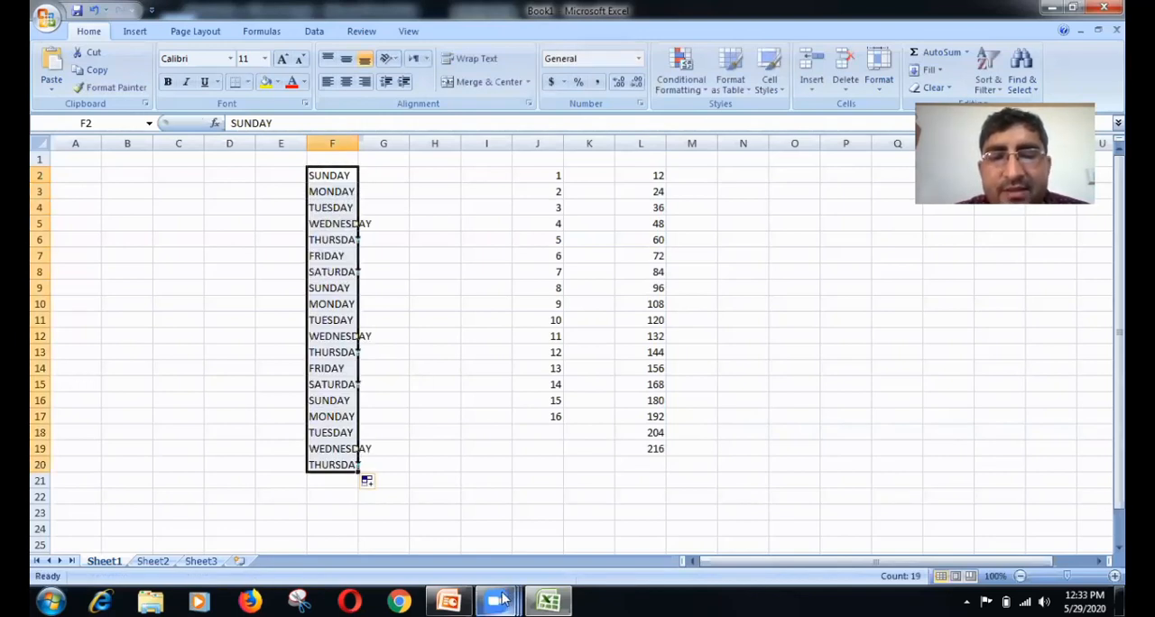
left_click(503, 599)
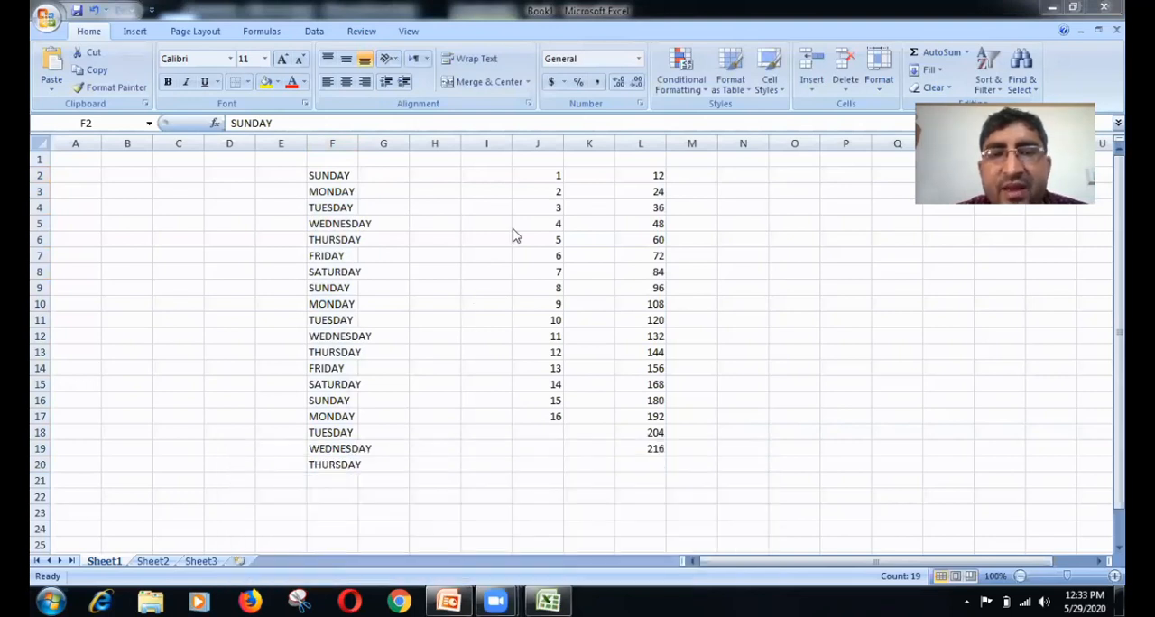
Step: Enter JANUARY in cell H2 and autofill the month names down through H20
double_click(428, 173)
left_click(429, 173)
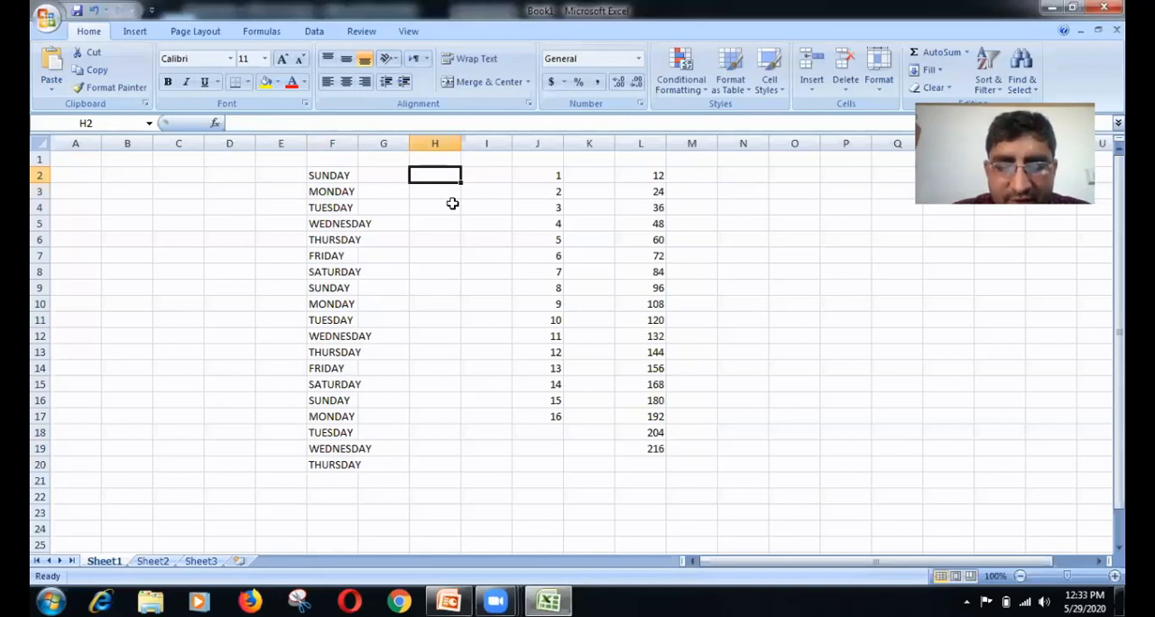
type("JANUARY")
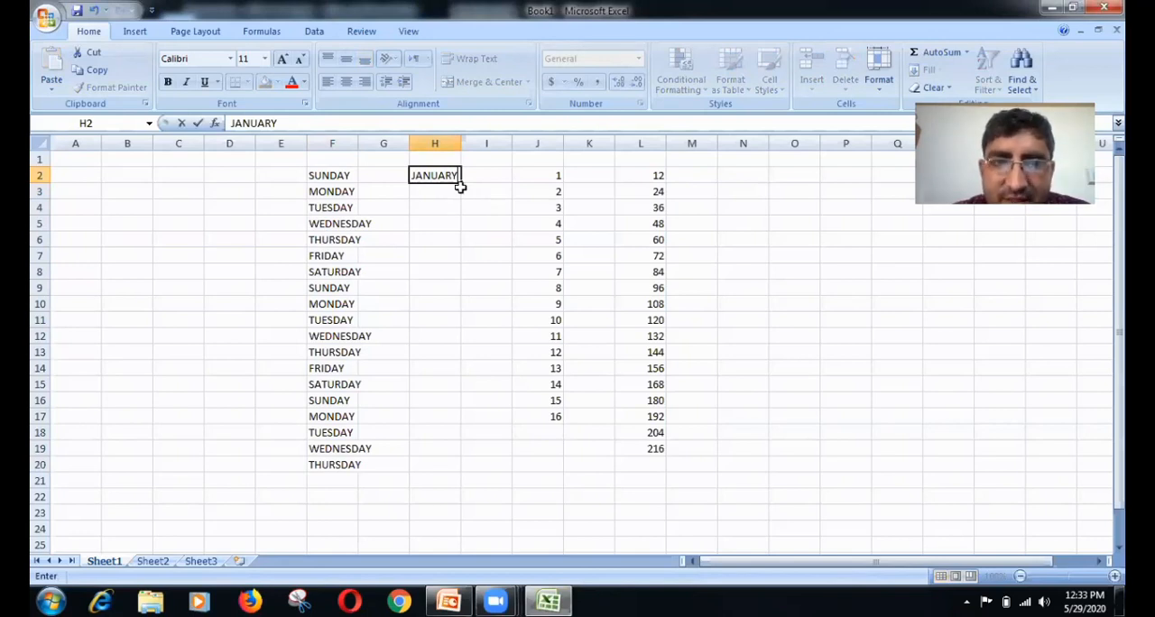
left_click_drag(460, 181, 469, 463)
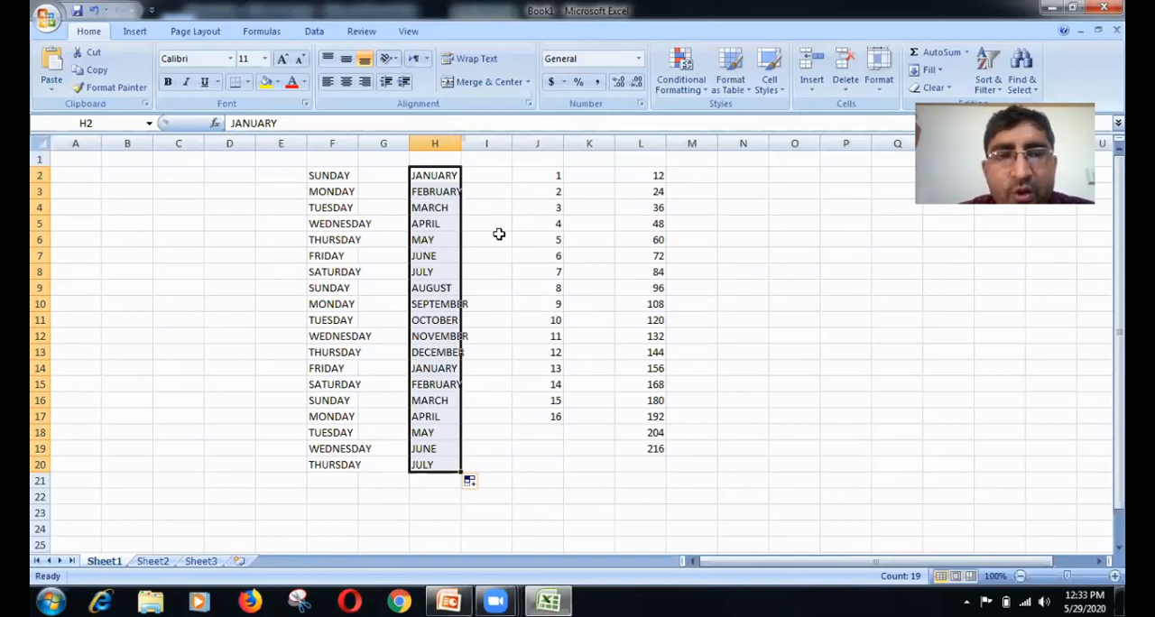
Step: Open the custom lists editor in Excel Options and permanently delete the existing custom list of people's names
left_click(45, 18)
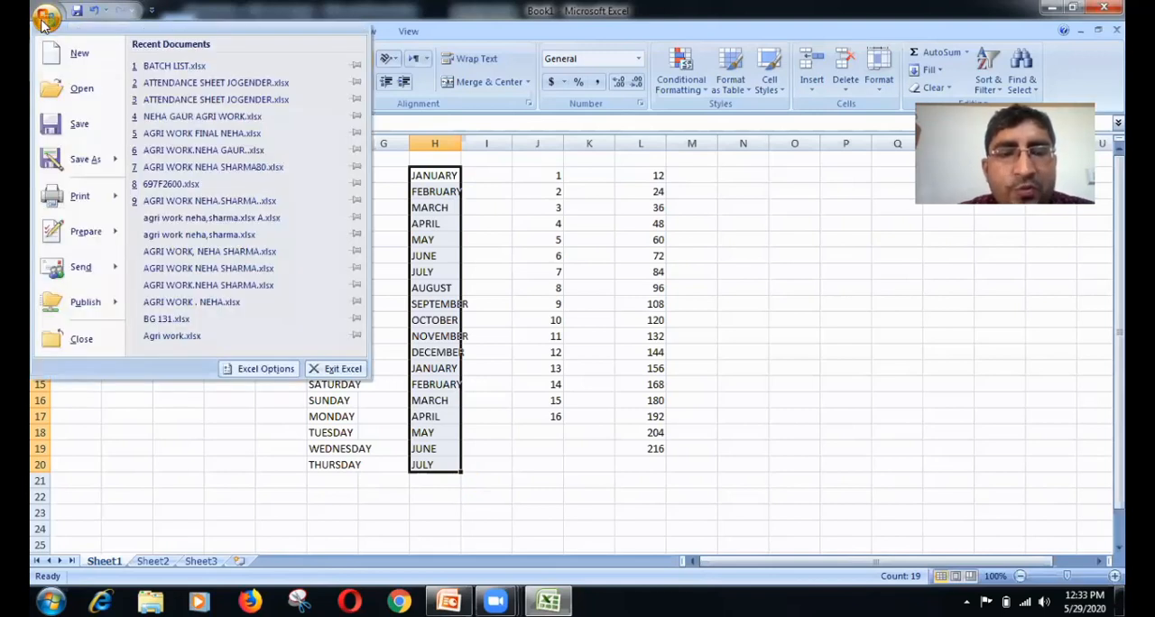
left_click(265, 370)
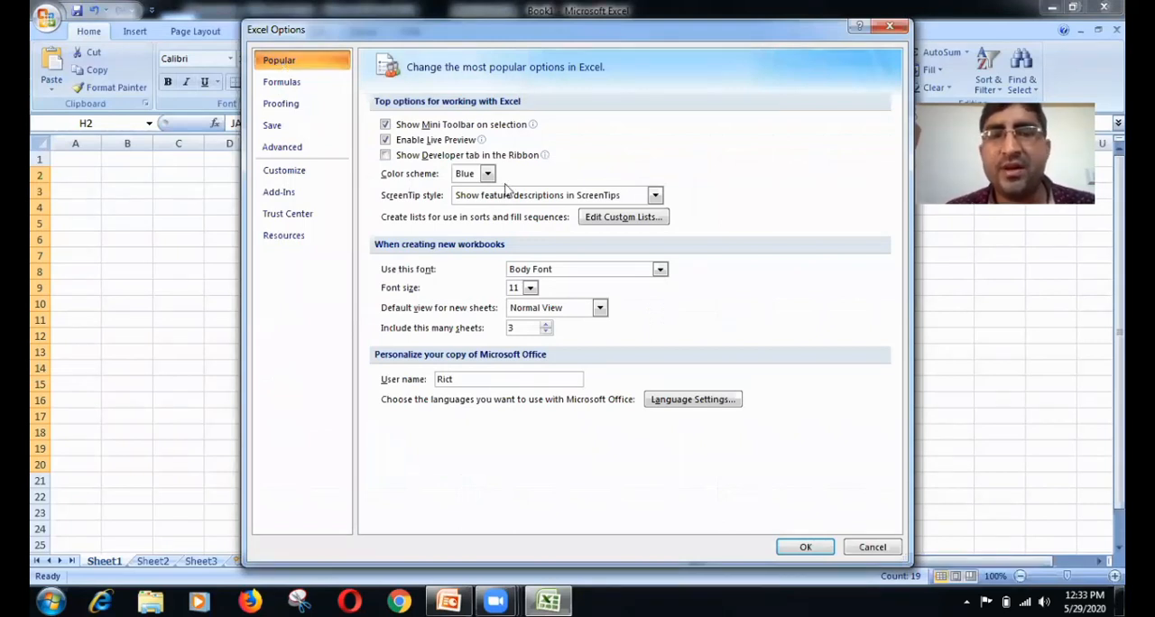
left_click(634, 220)
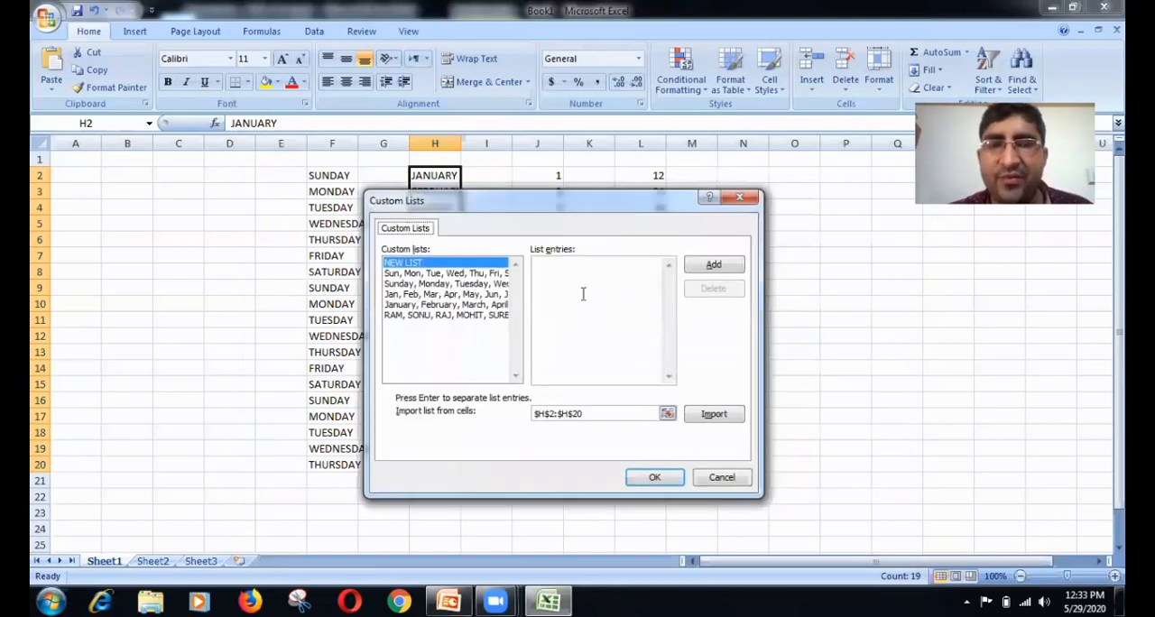
left_click(432, 295)
left_click(443, 274)
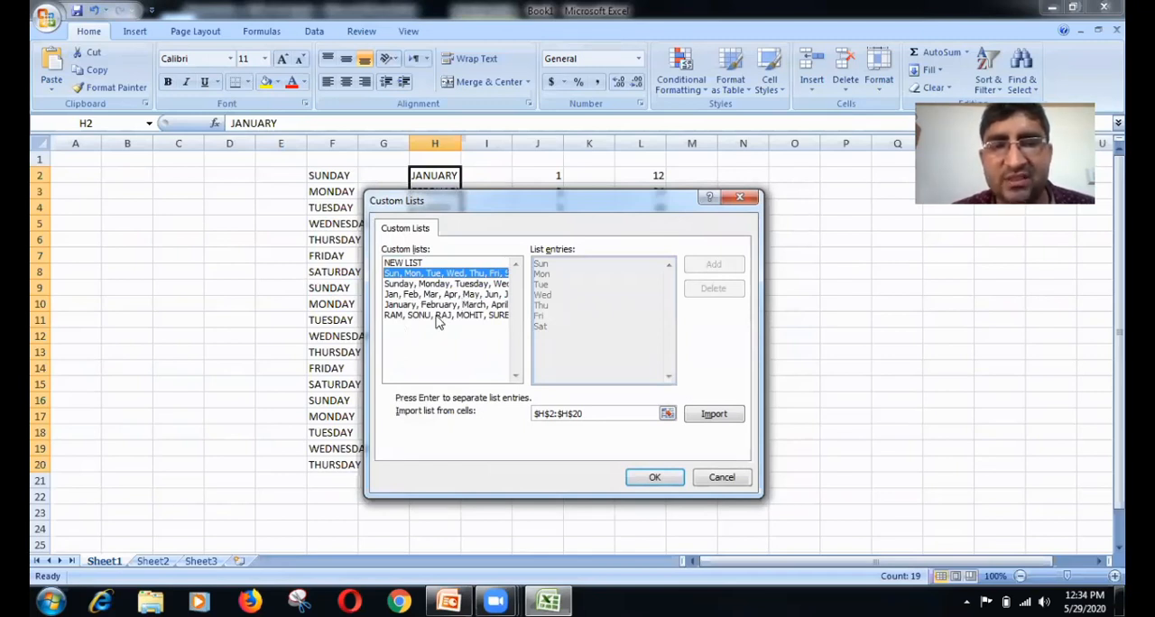
left_click(438, 318)
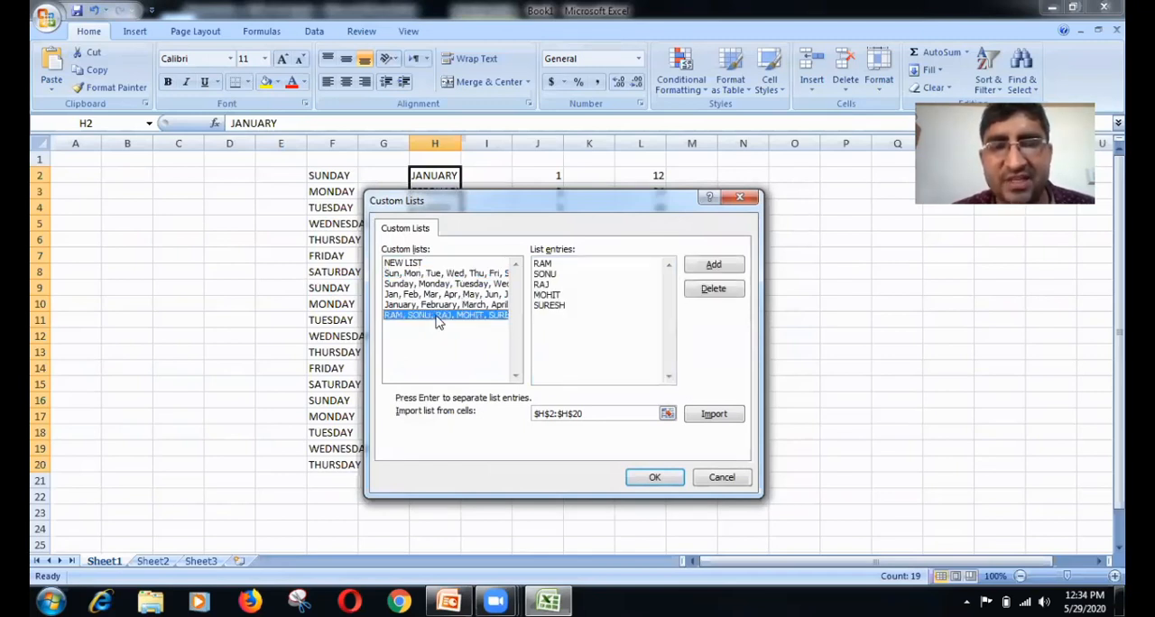
left_click(704, 291)
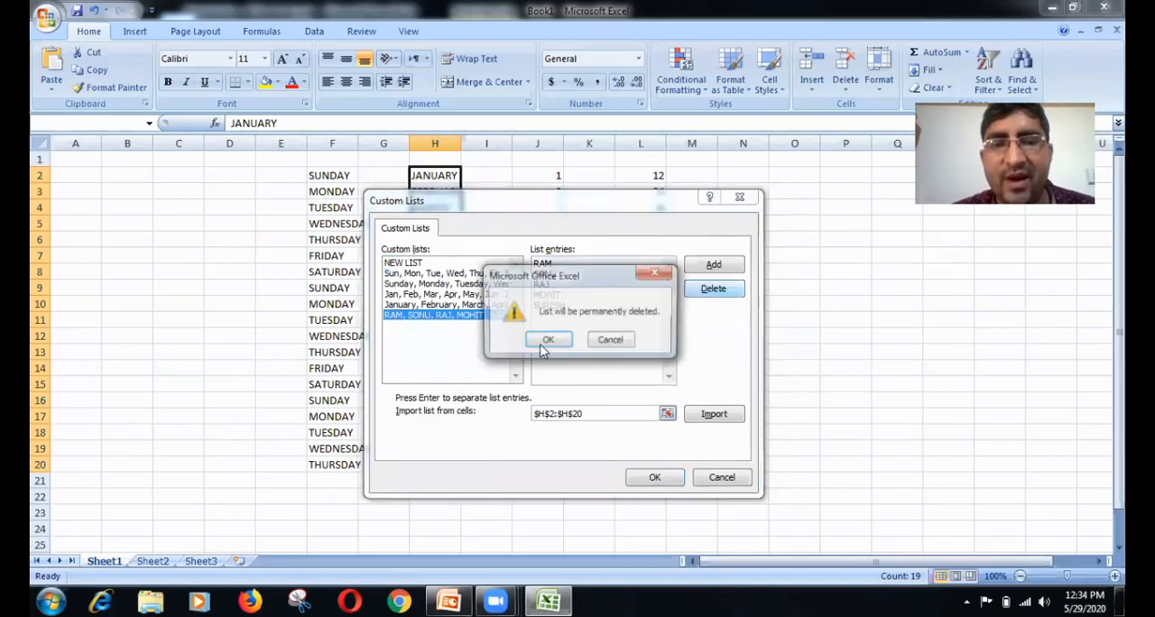
key("Return")
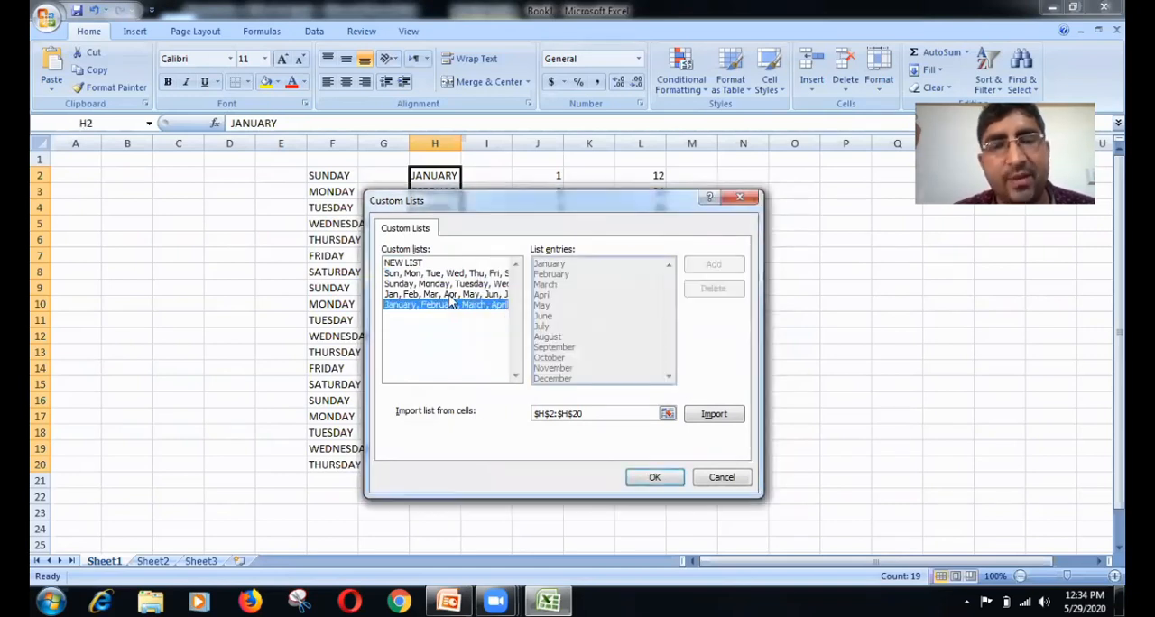
Step: Add a new custom list of six comma-separated first names and apply the custom lists and Excel Options changes
left_click(449, 296)
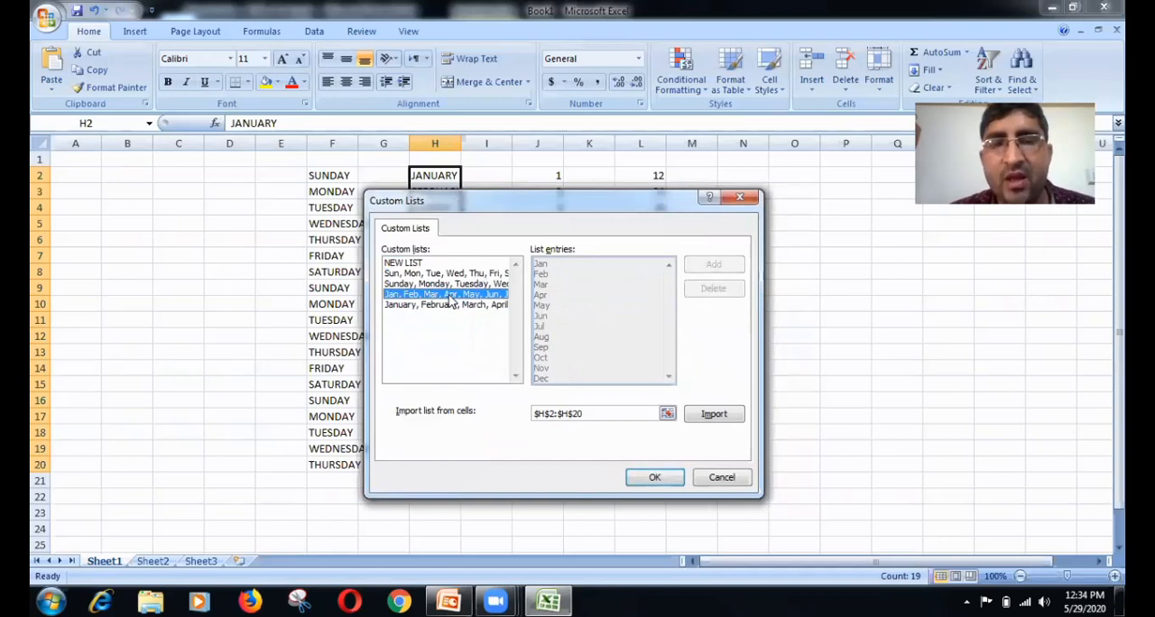
left_click(410, 263)
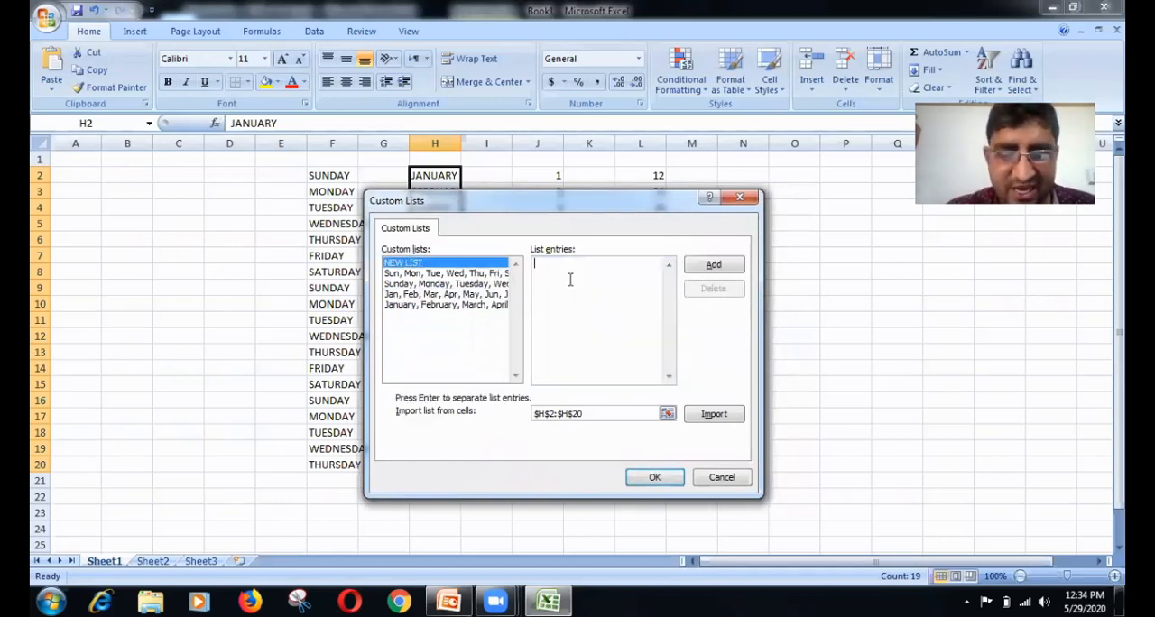
type("RAM,SONU")
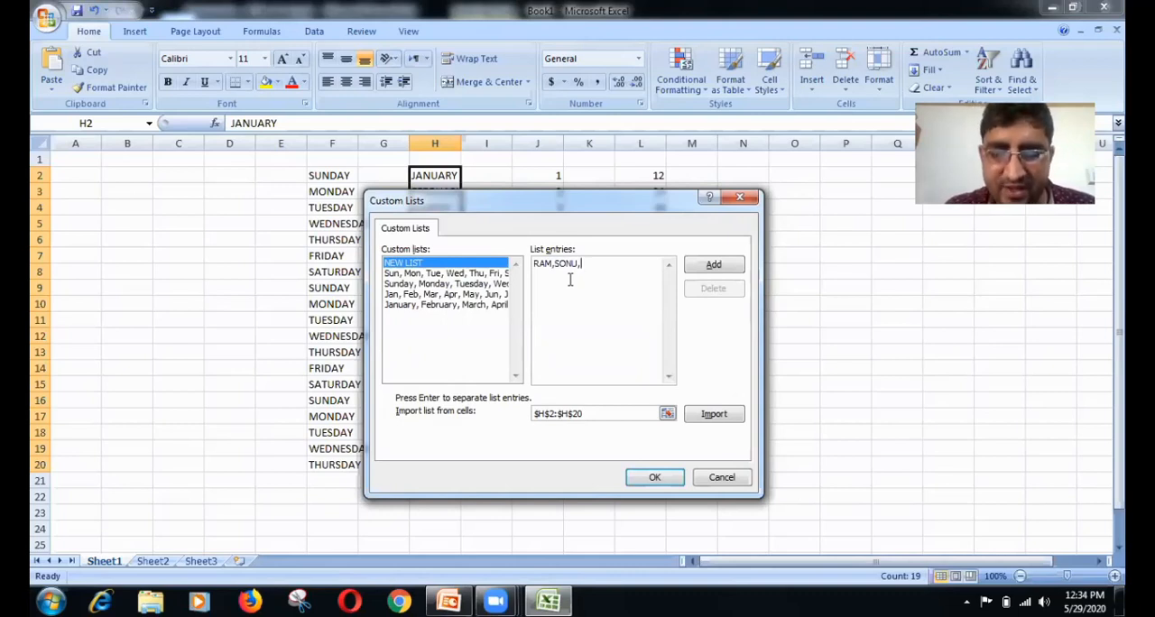
type(",DEV,LOKESH")
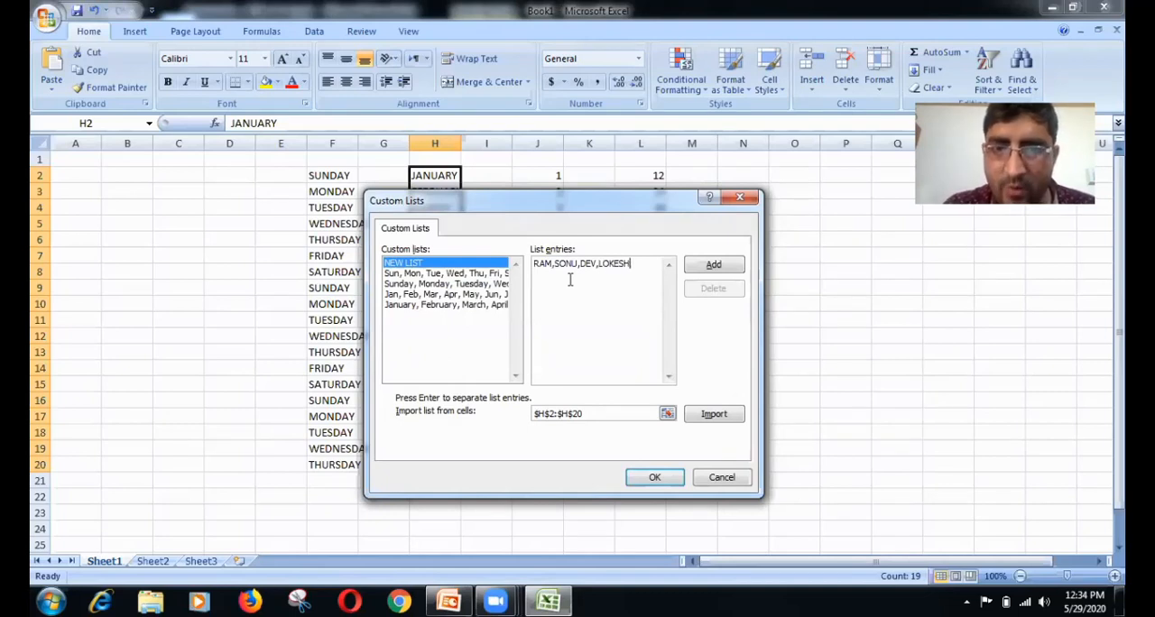
type(",MOHIT")
key("Return")
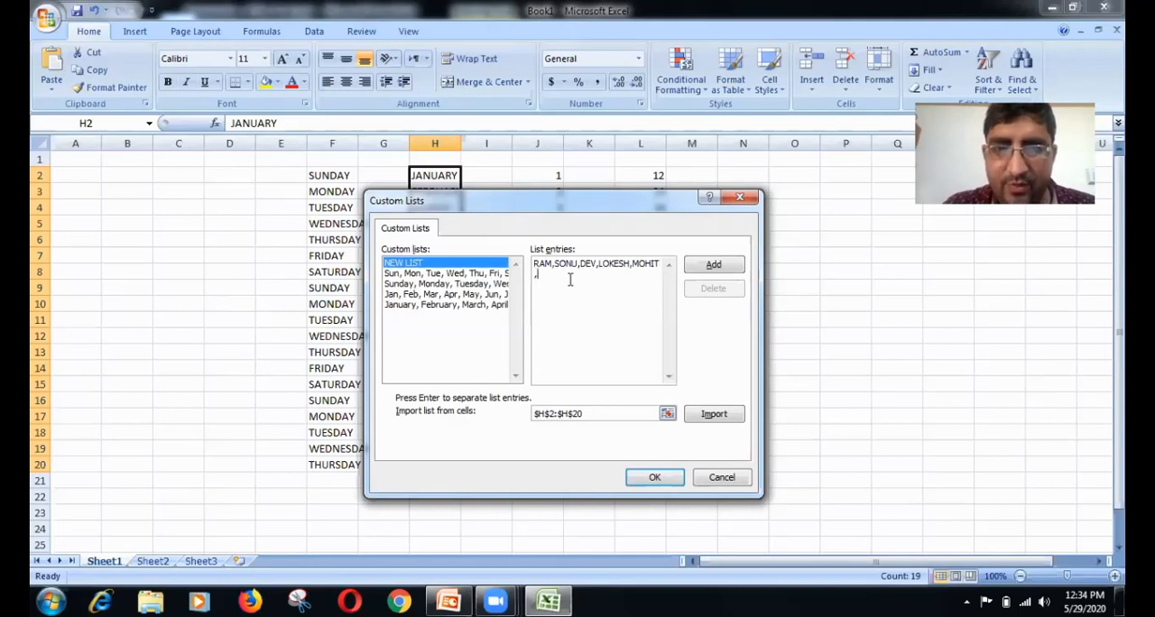
type(",SURESH")
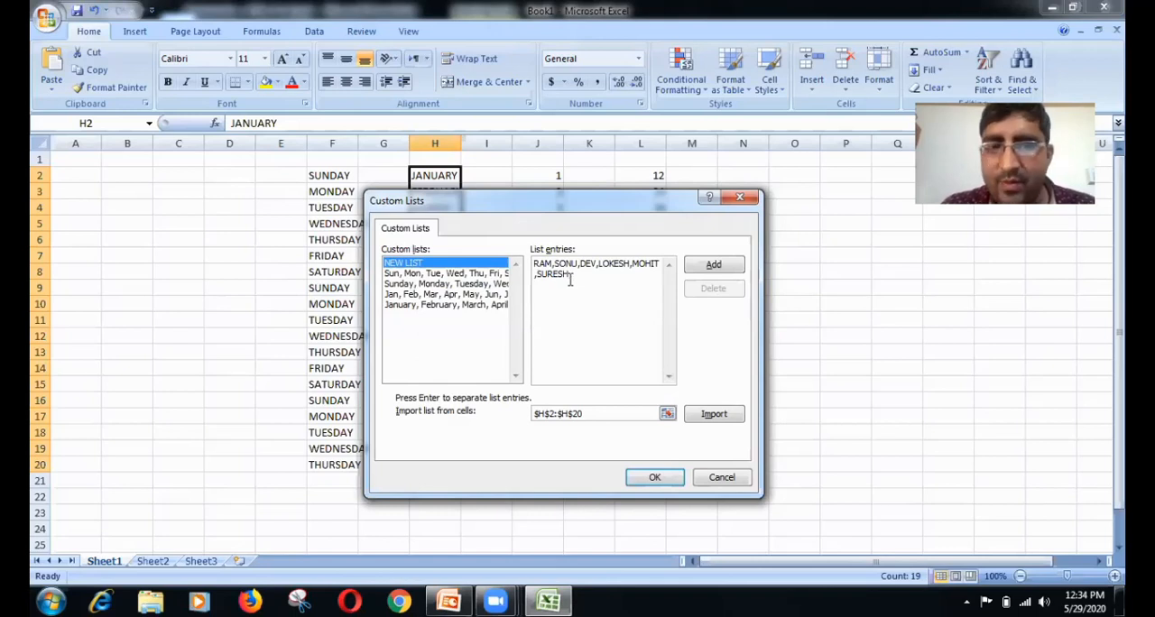
left_click(696, 273)
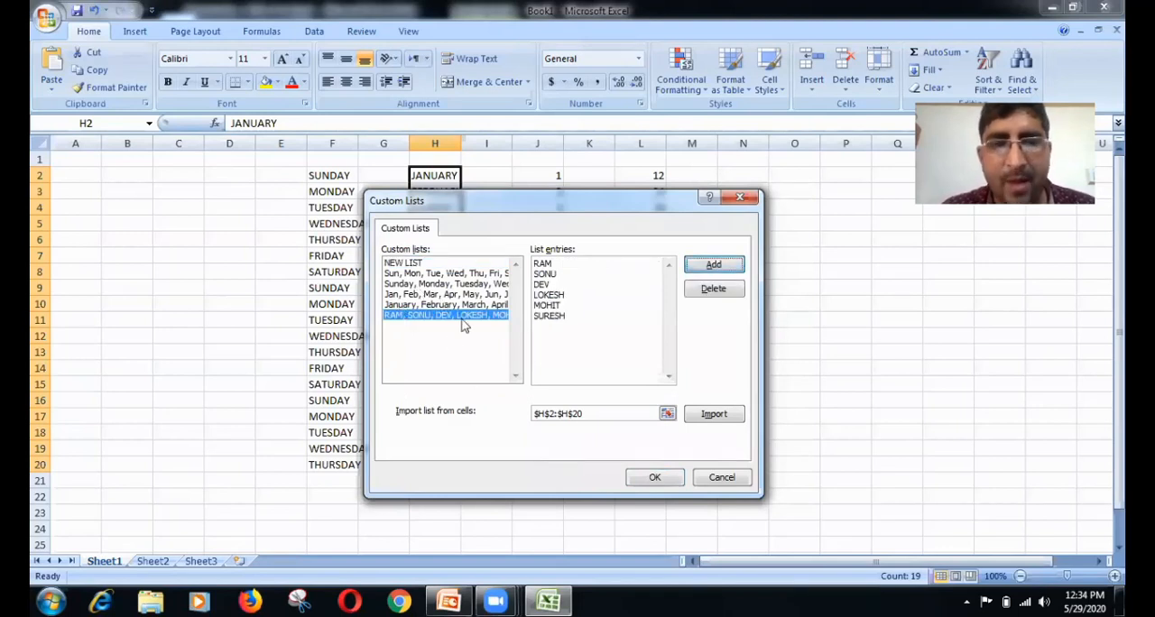
left_click(655, 478)
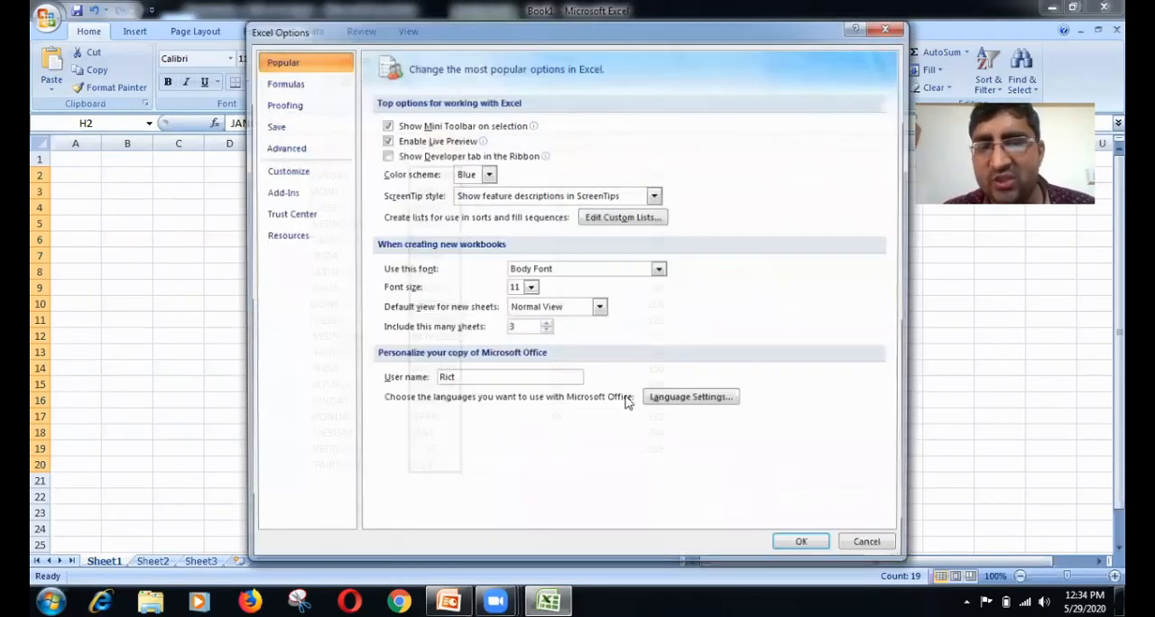
left_click(816, 547)
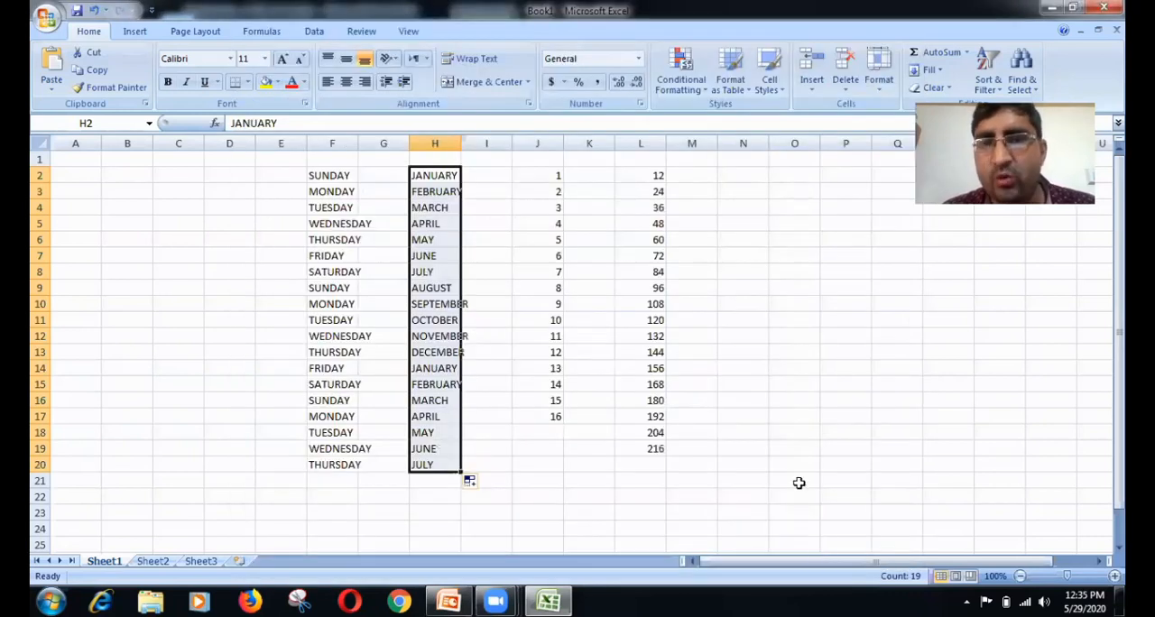
Step: Enter the third name of the new custom list in cell O2 and autofill the list down through O13
left_click(785, 173)
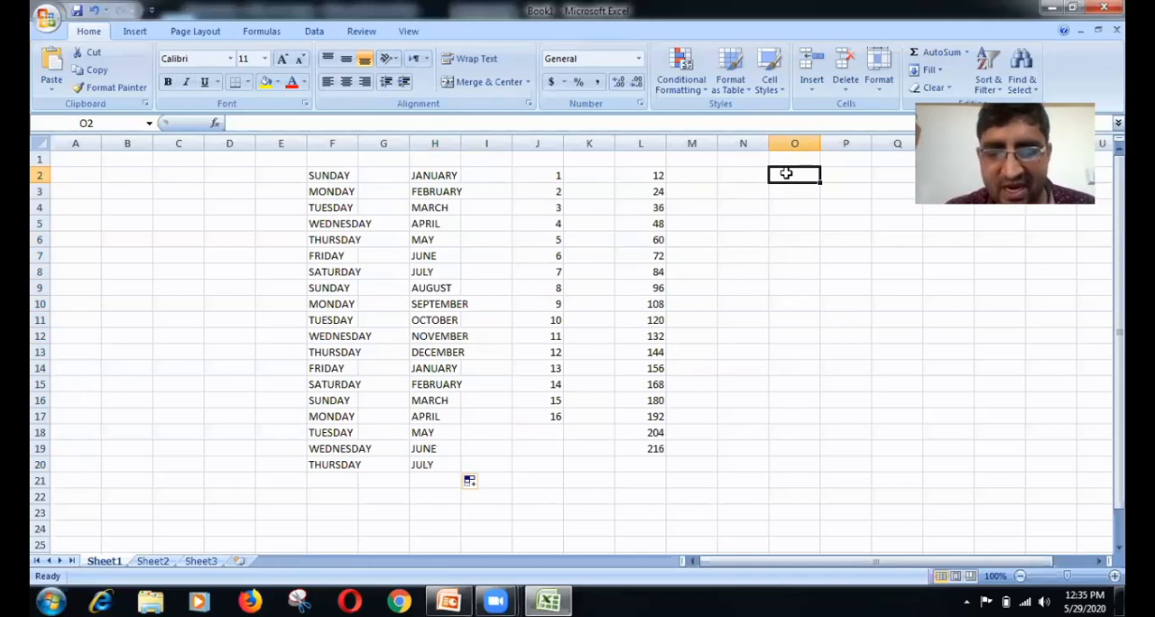
type("DEV")
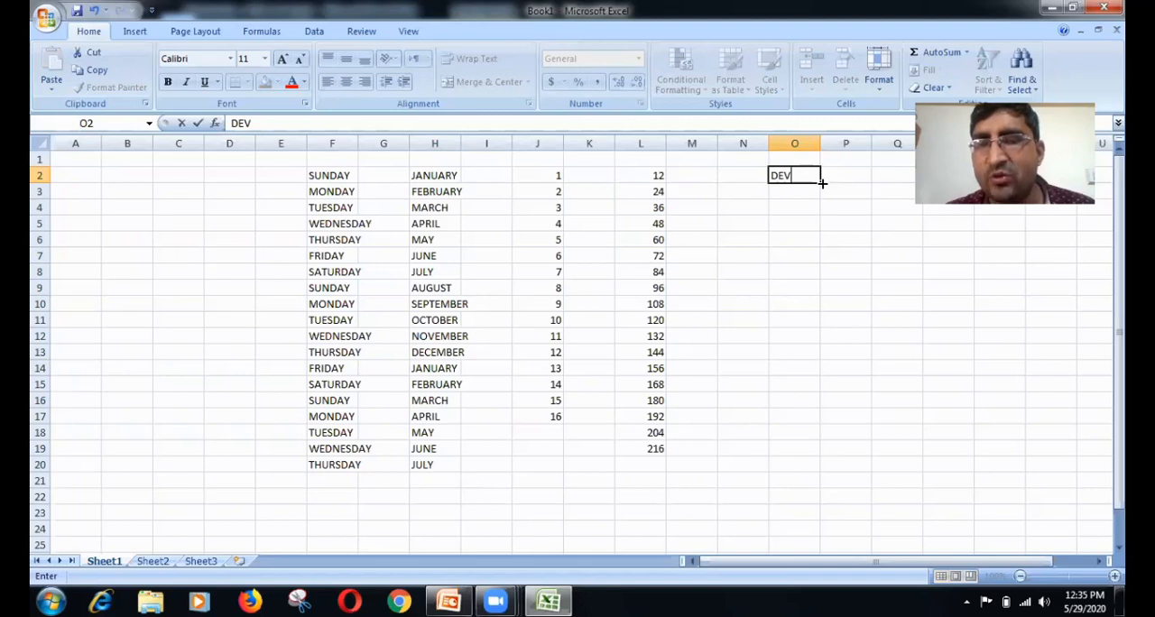
left_click_drag(822, 183, 1008, 316)
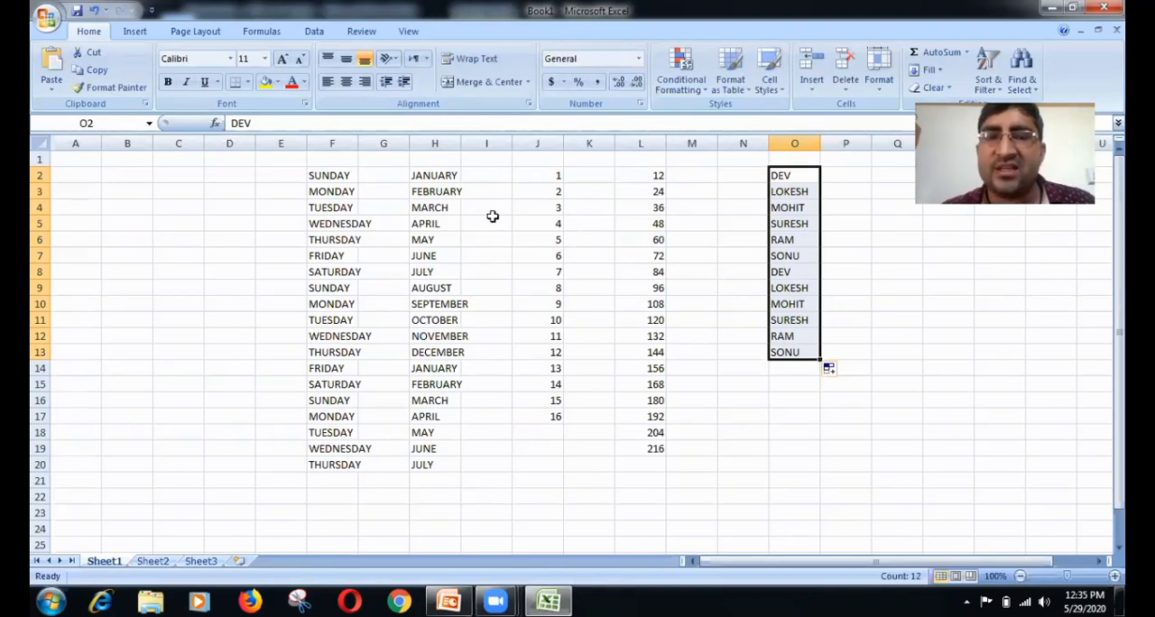
Step: Clear all the autofilled series by deleting the contents of D2:P20
left_click(487, 177)
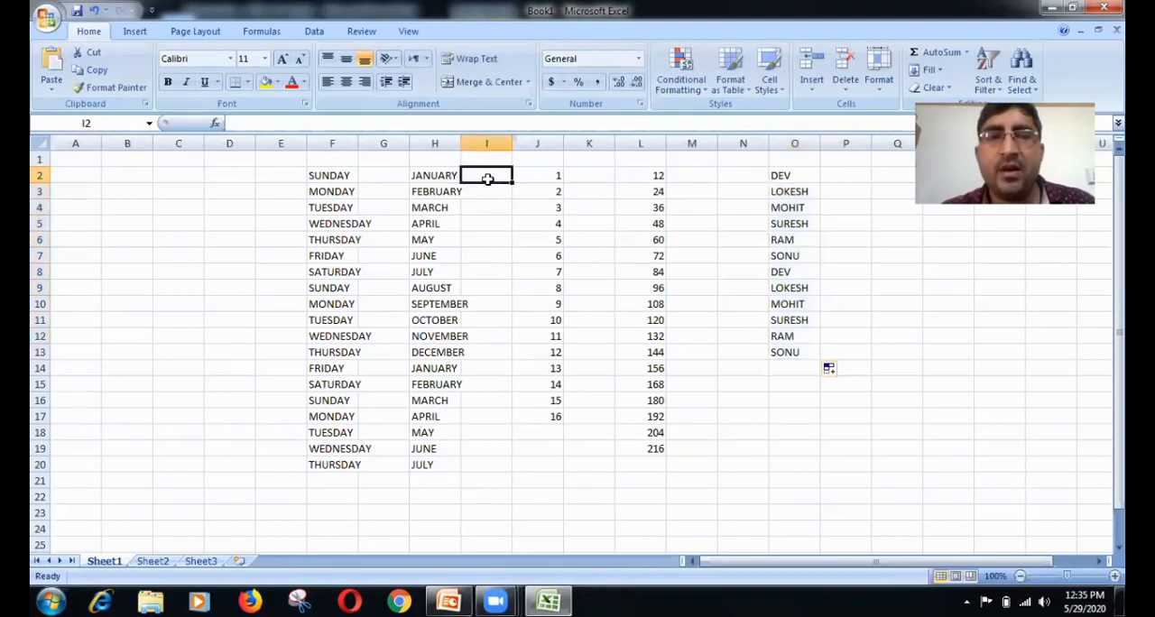
left_click(81, 161)
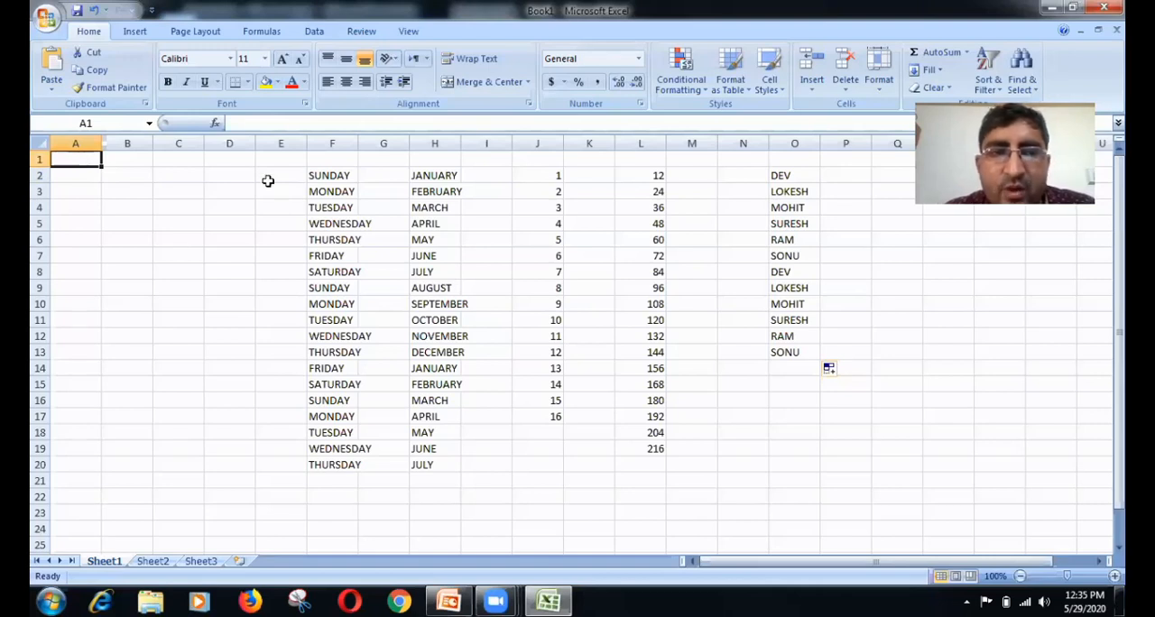
left_click_drag(229, 175, 829, 464)
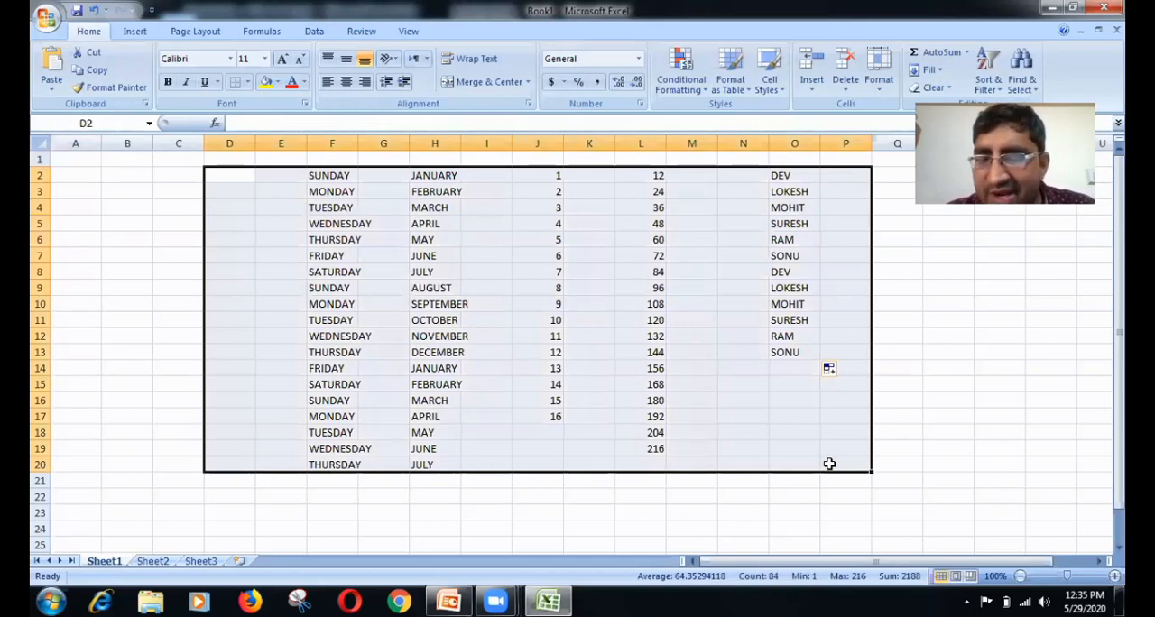
key("Delete")
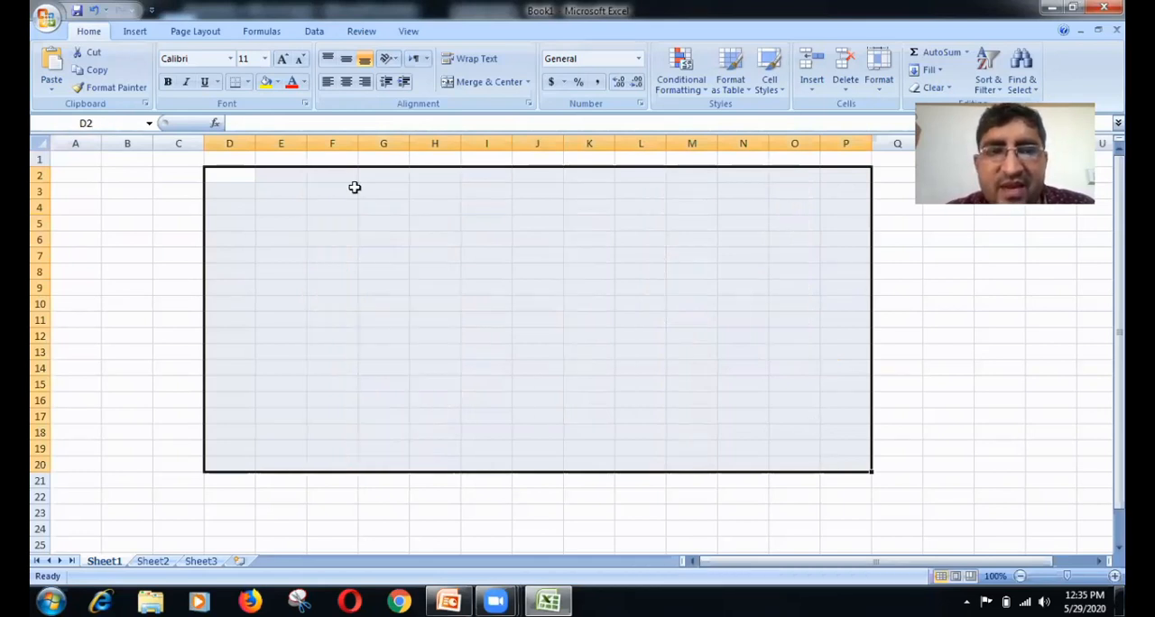
Step: Merge and center cells F3 through L3 and enter the title MARKSHEET in the merged cell
left_click_drag(353, 186, 613, 192)
left_click(476, 87)
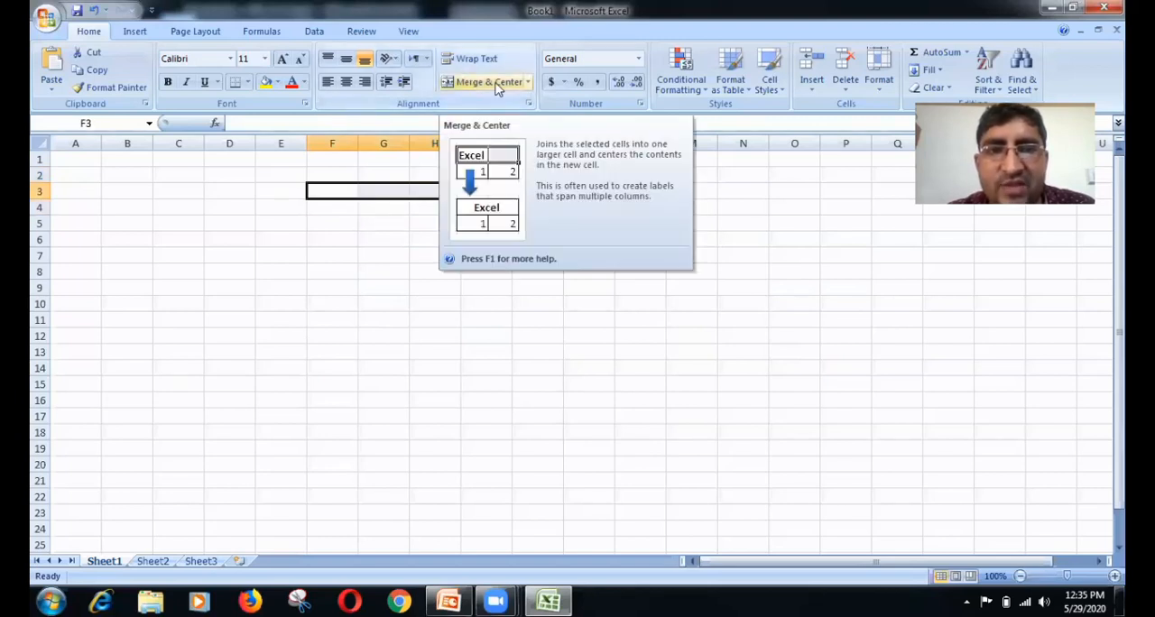
left_click(481, 187)
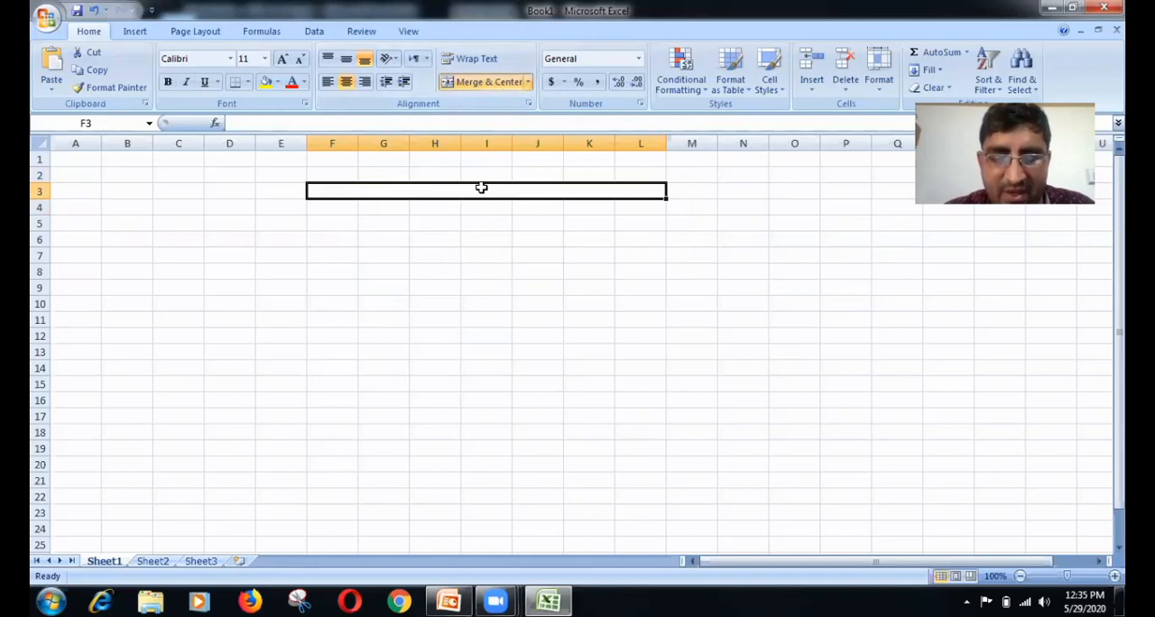
double_click(483, 188)
type("MA")
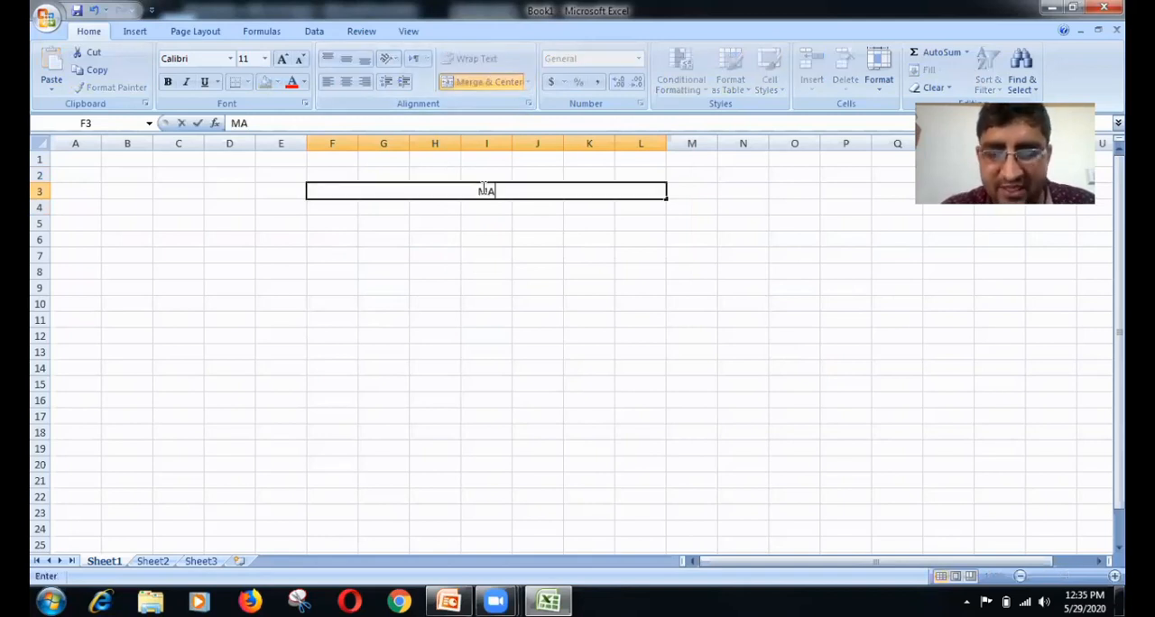
type("RK")
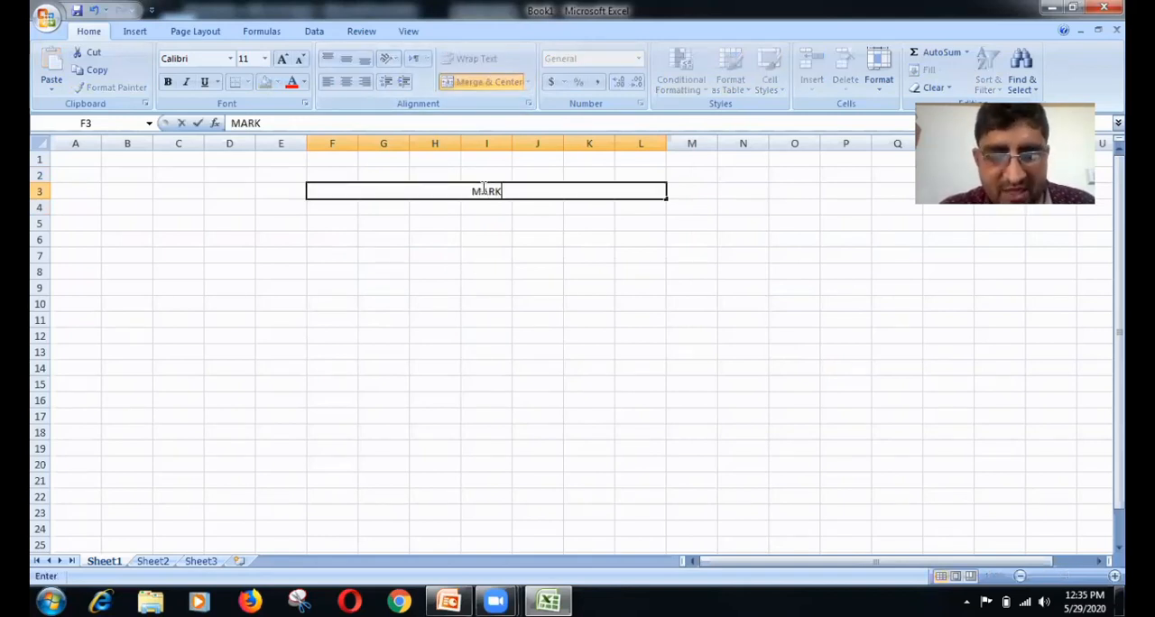
type("SHEET")
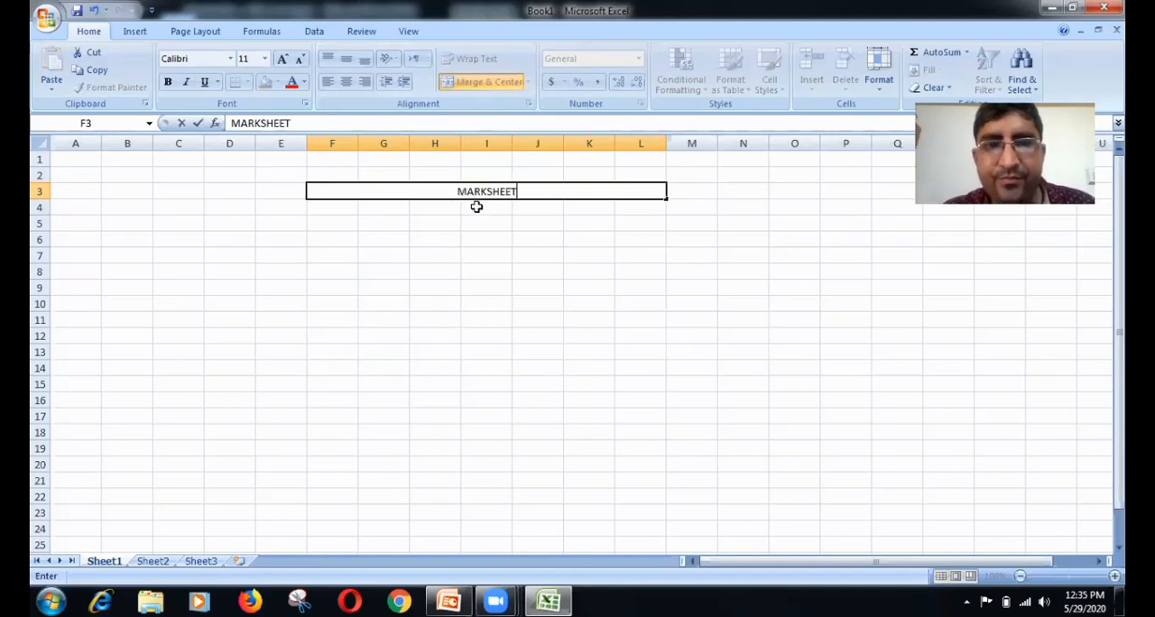
Step: Enter the column headers NAME, CLASS, ROLLNO and HINDI in cells F4 through I4
left_click(335, 210)
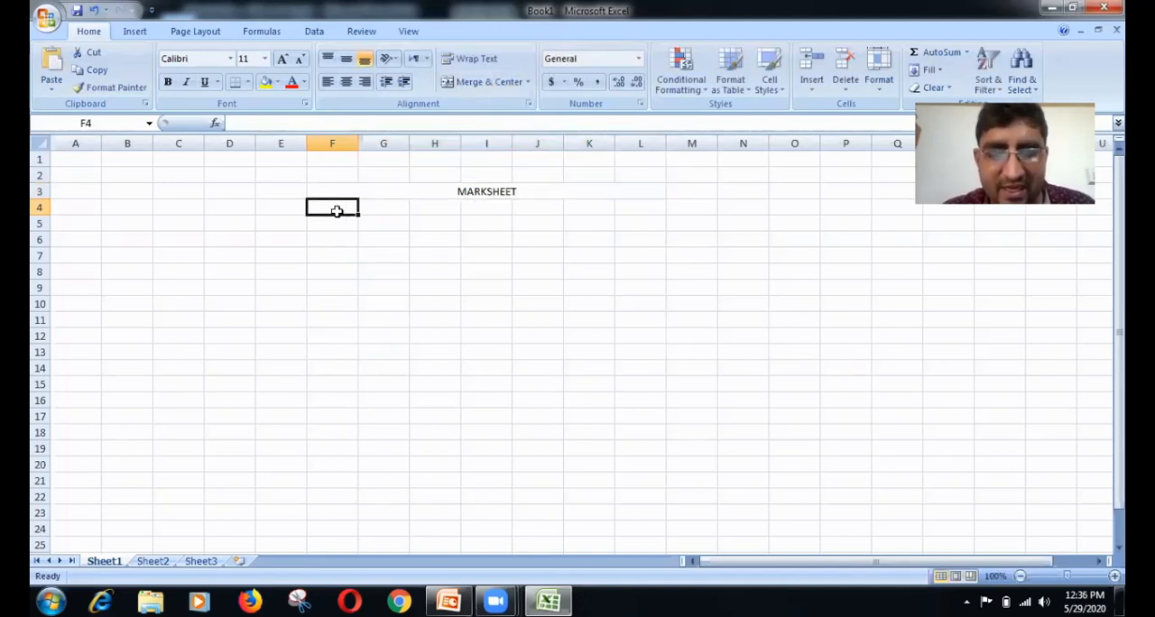
type("NAME")
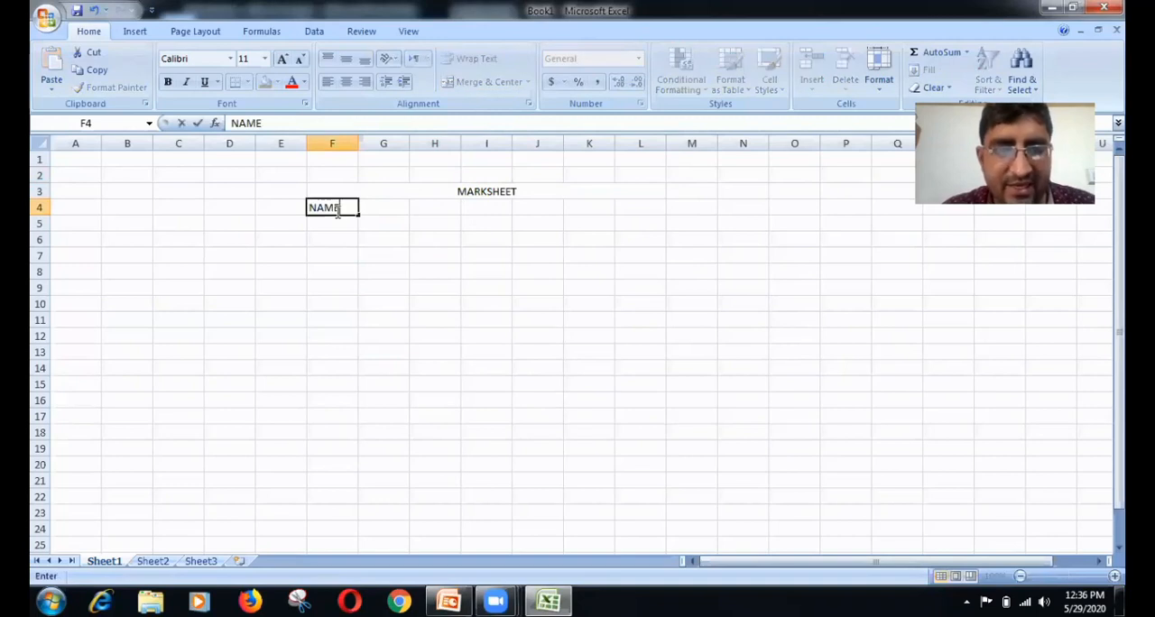
key("Tab")
type("CLASS")
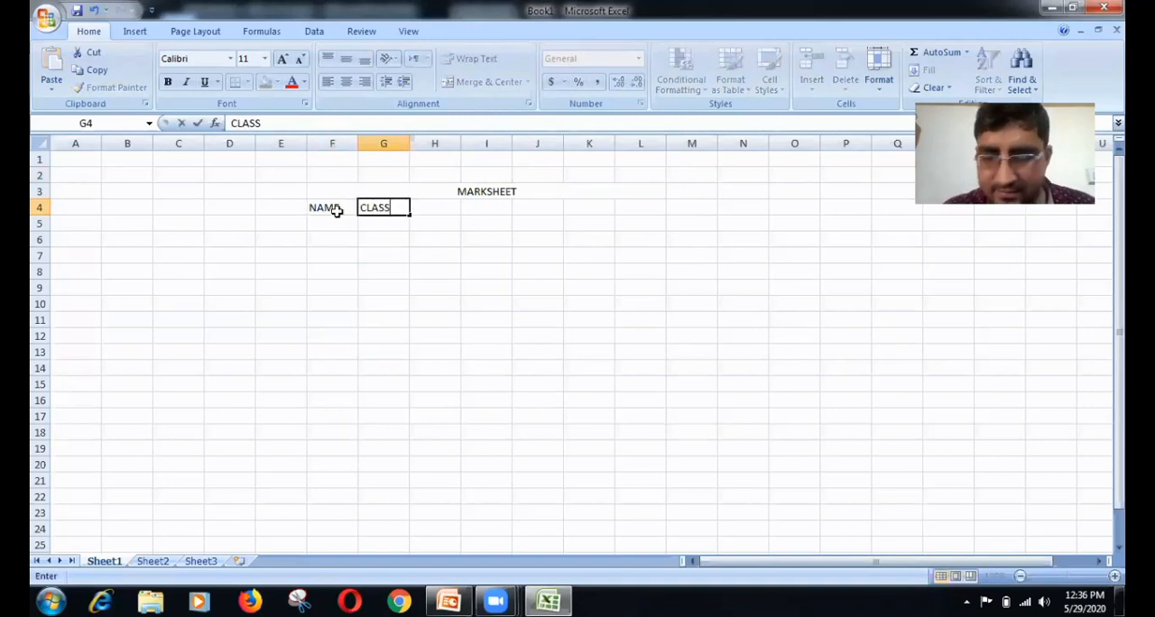
key("Tab")
type("RO")
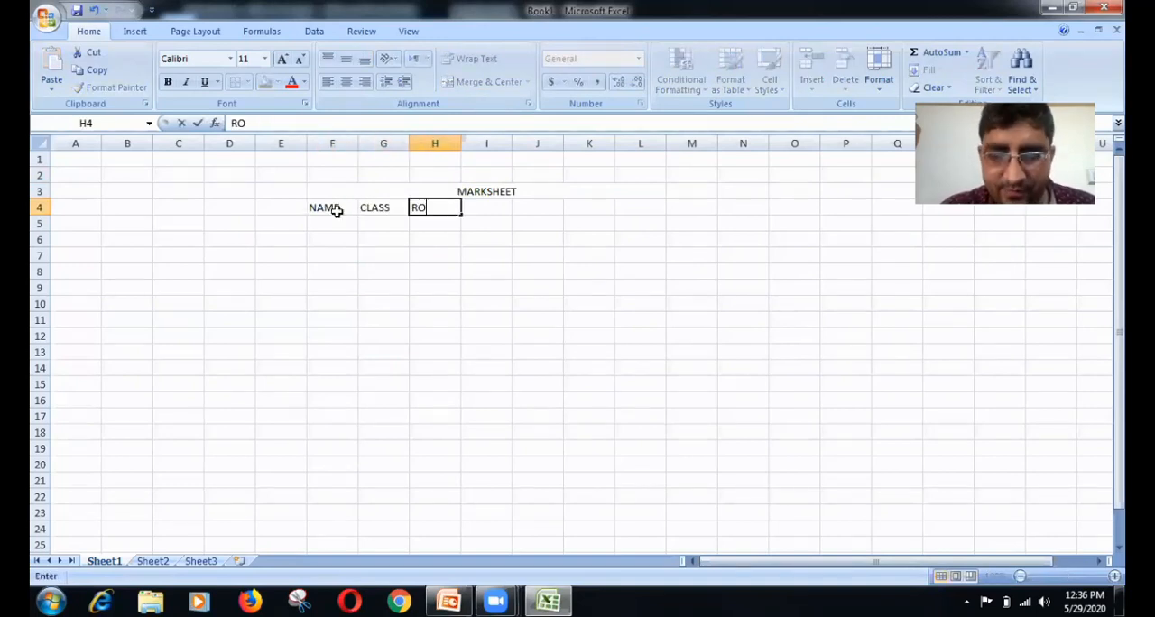
type("LLN")
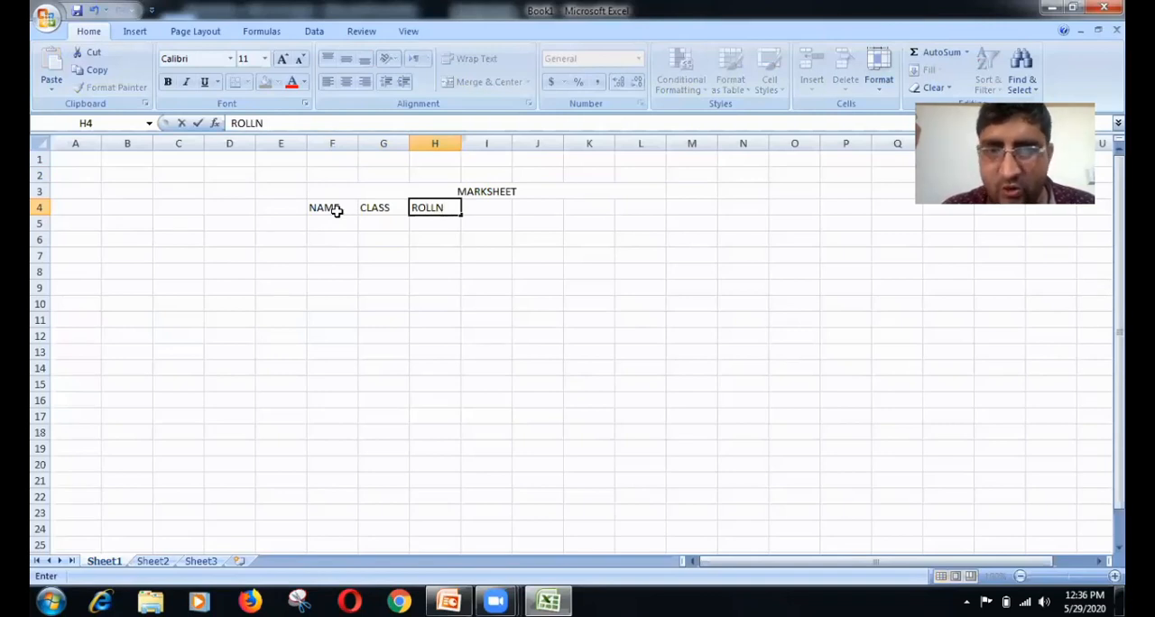
type("O")
key("Tab")
type("HIN")
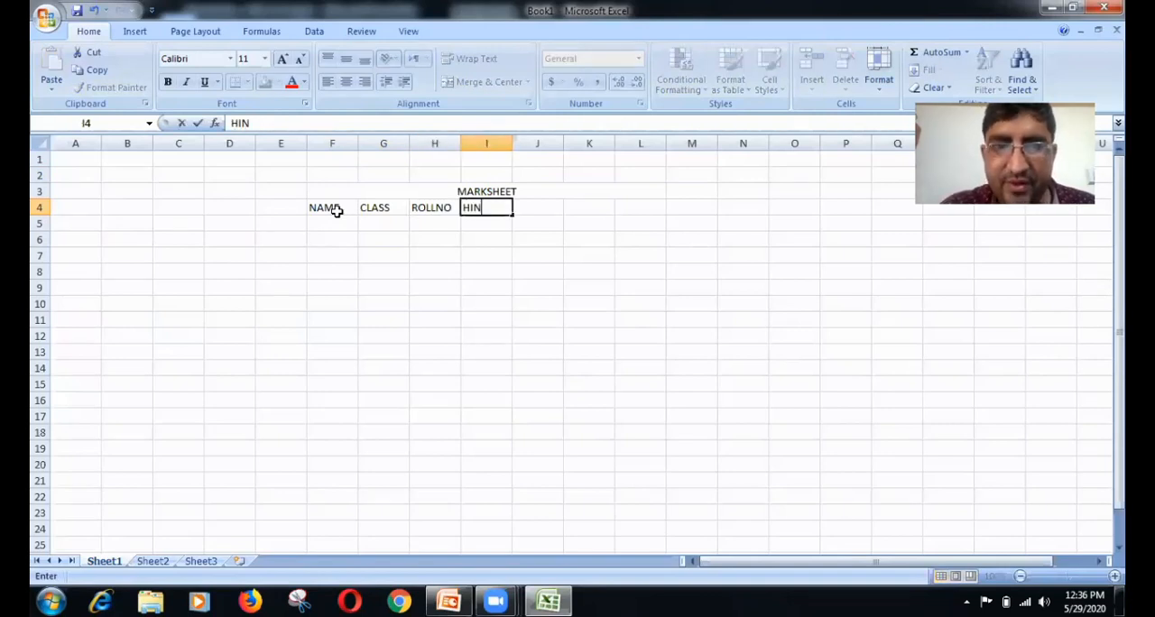
type("DI")
key("Tab")
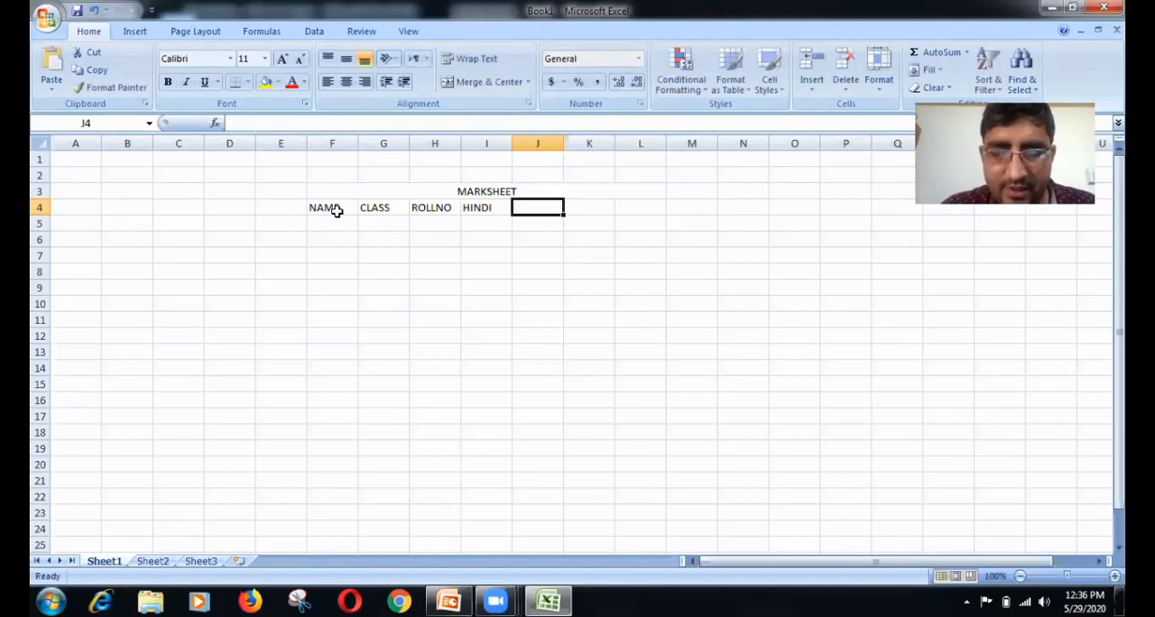
Step: Continue the header row with ENGLISH, TOTAL, AVG and DIVI in cells J4 through M4
type("ENGLI")
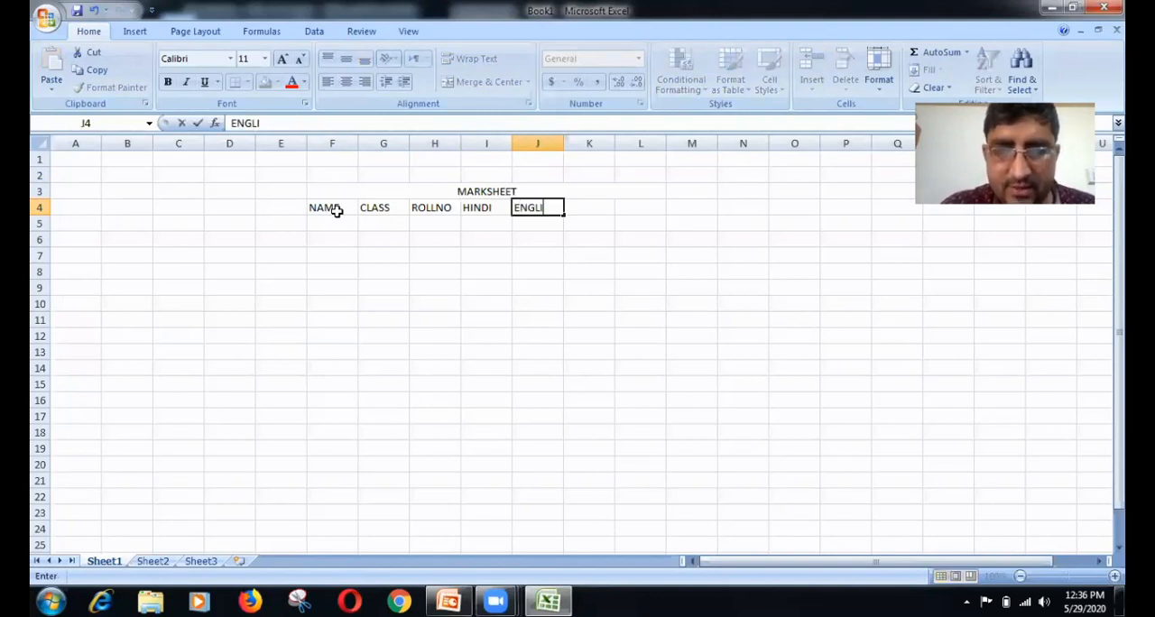
type("SH")
key("Tab")
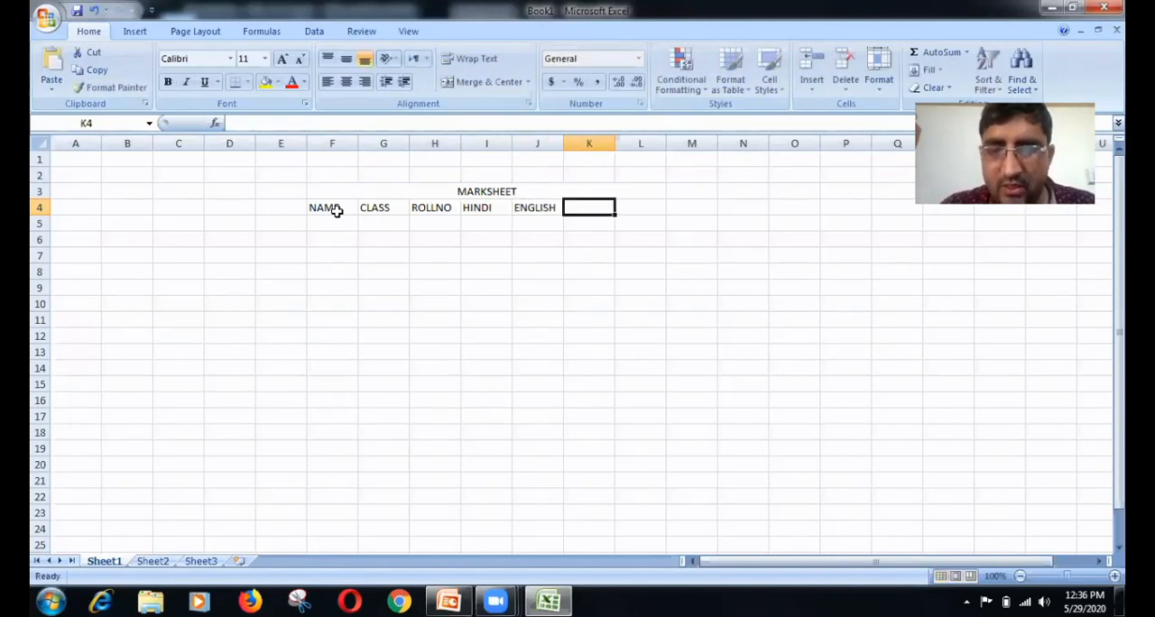
type("TOTAL")
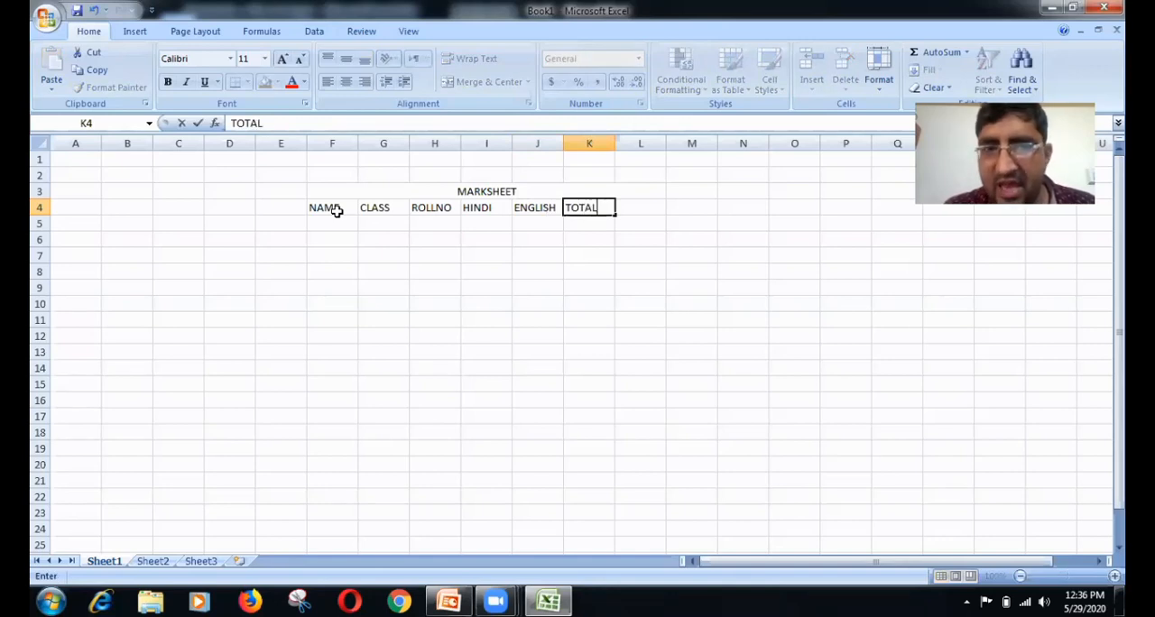
key("Tab")
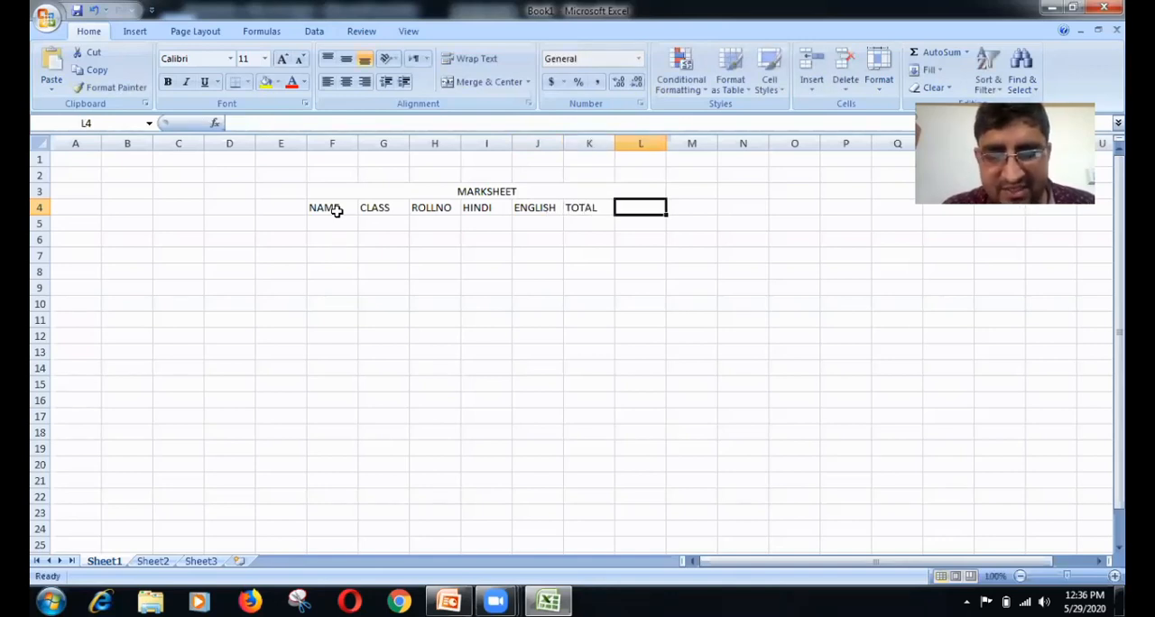
type("AVG")
key("Tab")
type("D")
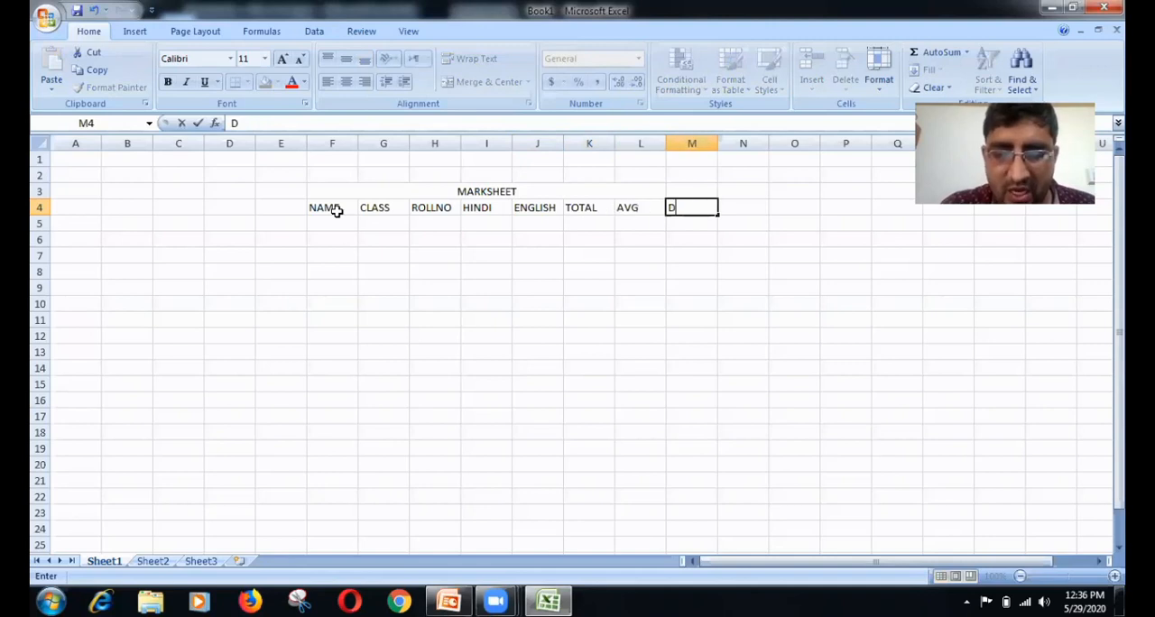
type("IVI")
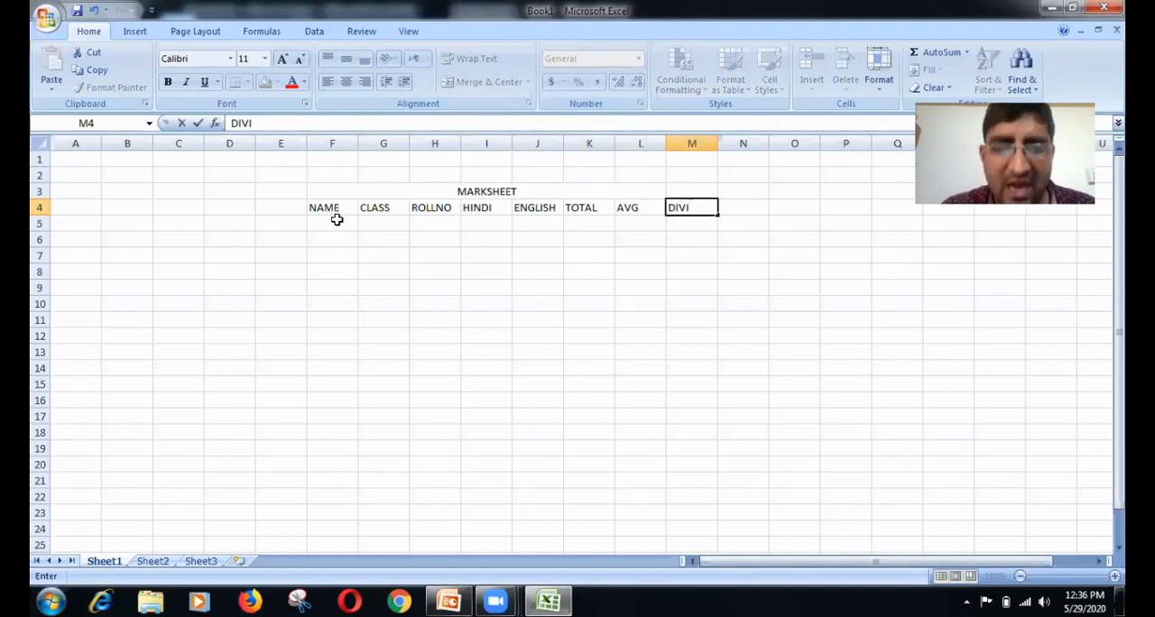
Step: Enter a first name from the custom list in F5 and autofill the NAME column down through F13
left_click(336, 220)
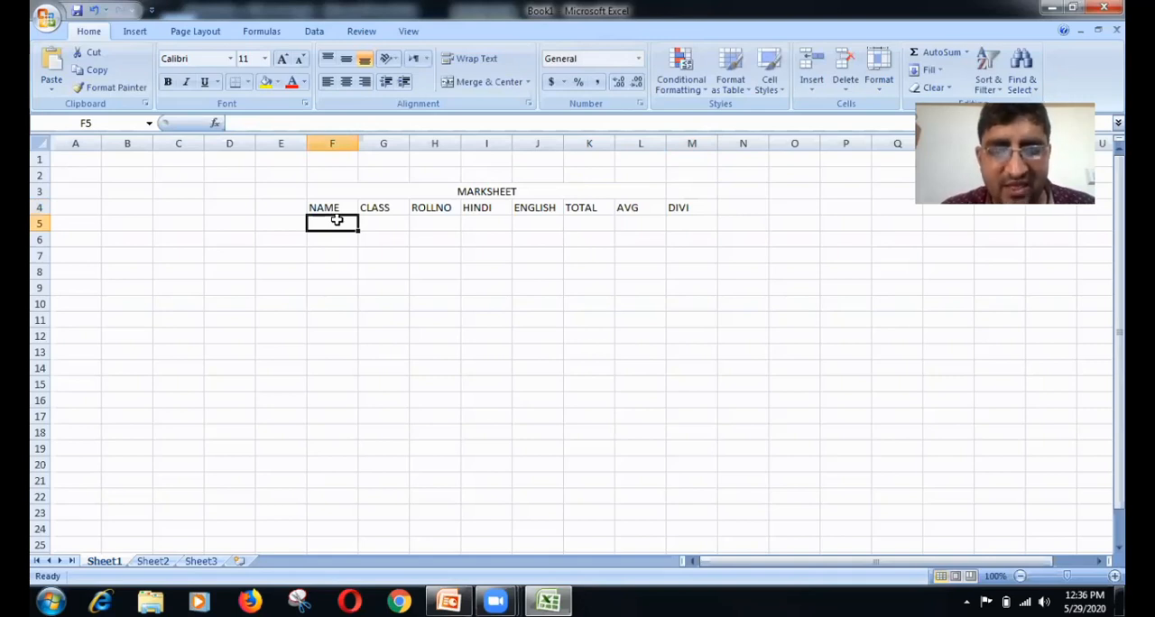
type("DEV")
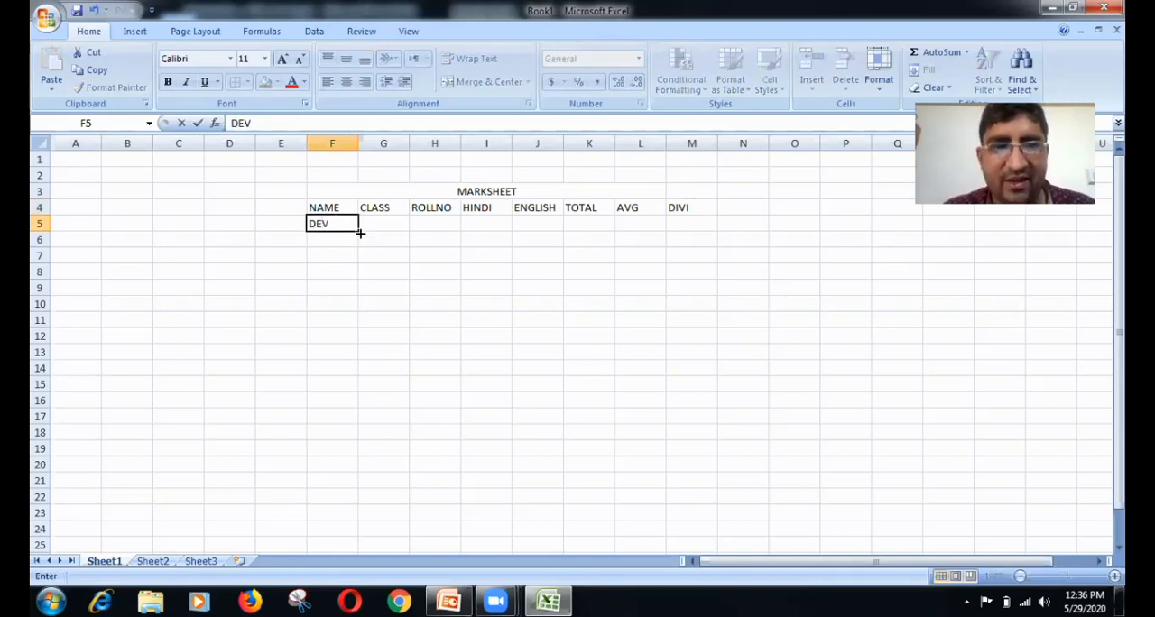
left_click_drag(359, 232, 351, 354)
Step: Enter the class values 12, 10, 5, 6 and 3 in cells G5 through G9
left_click(381, 223)
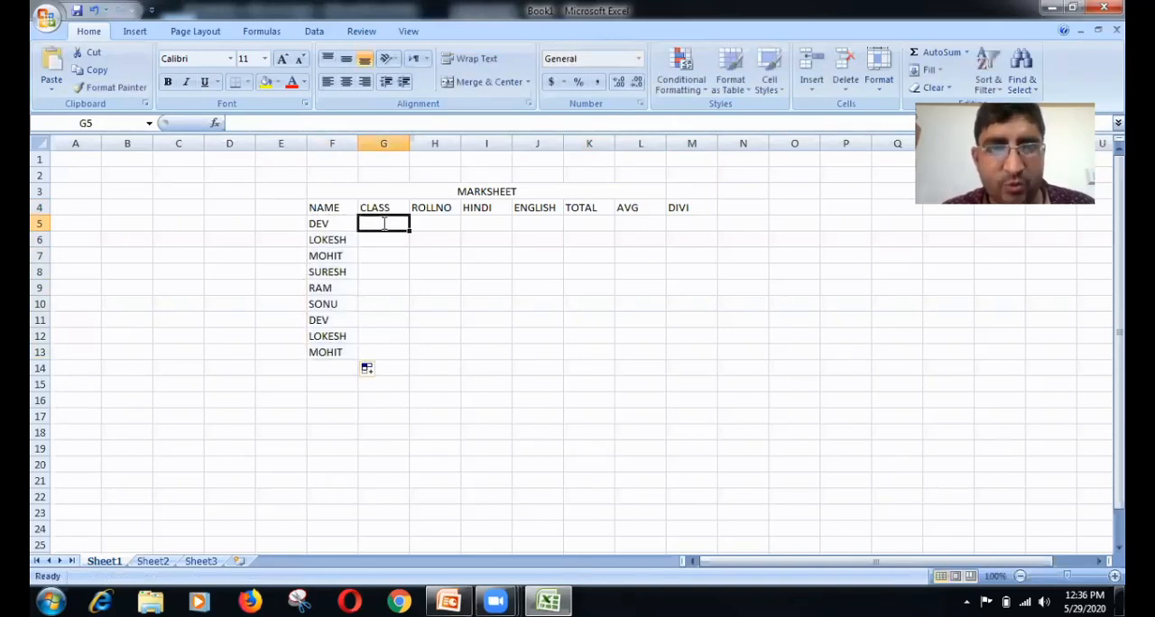
type("12")
left_click(386, 243)
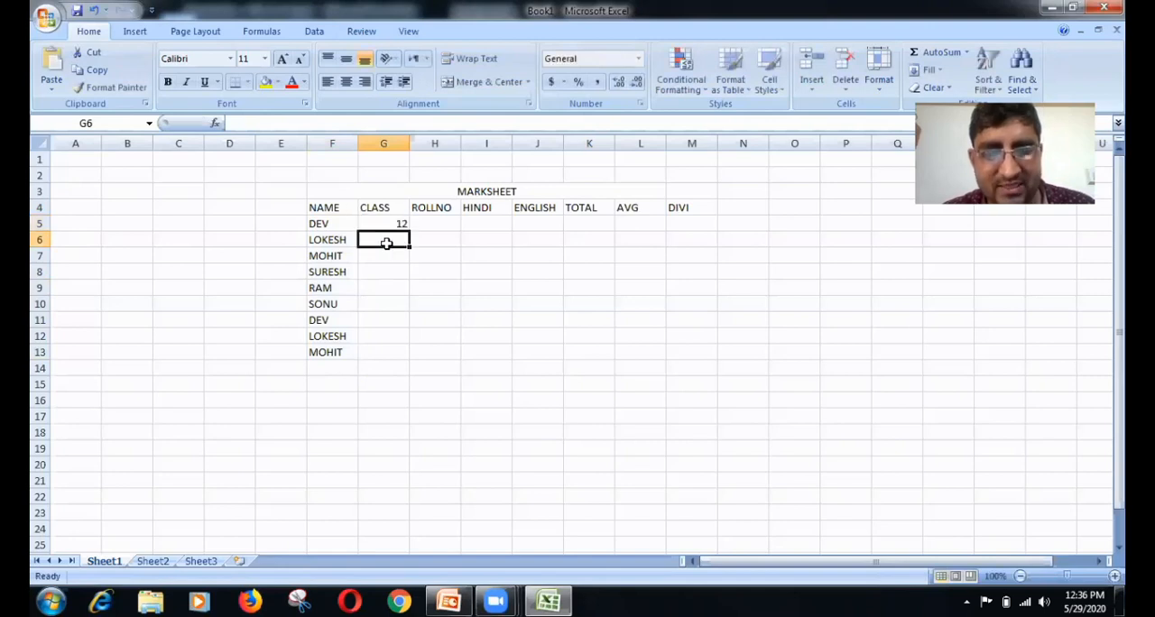
type("1")
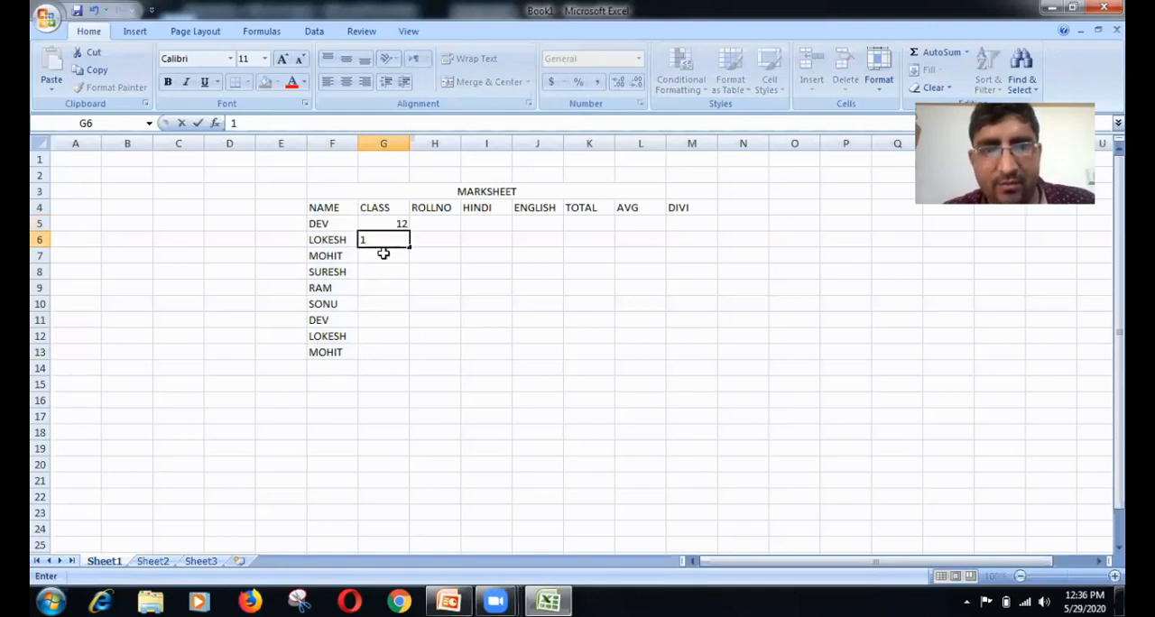
type("0")
left_click(380, 254)
type("5")
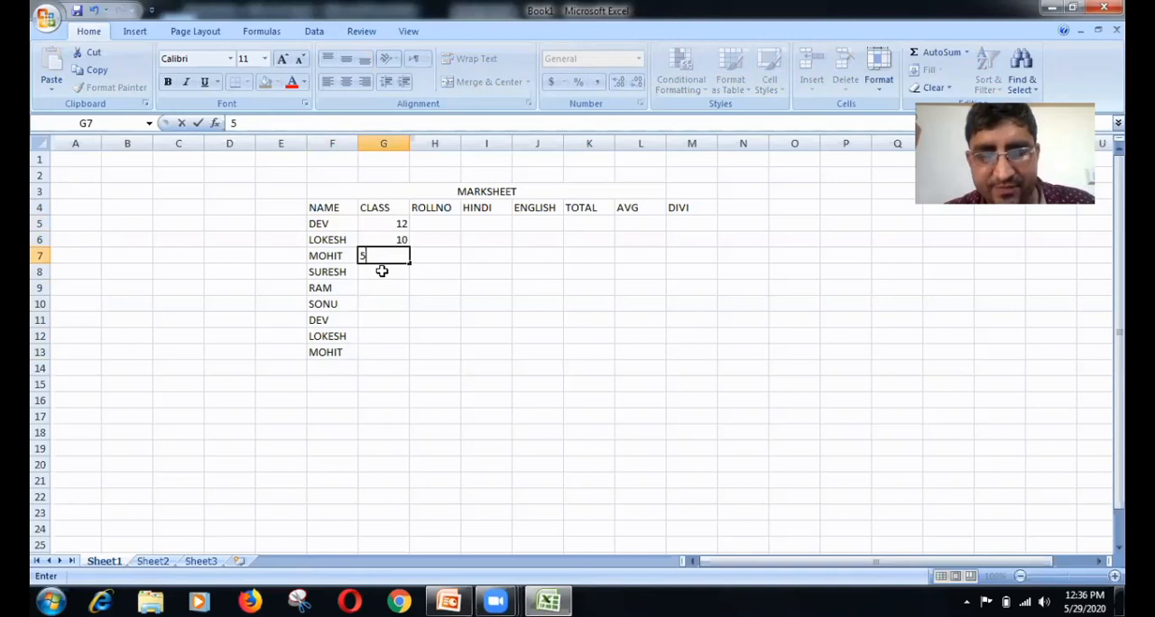
left_click(381, 270)
type("6")
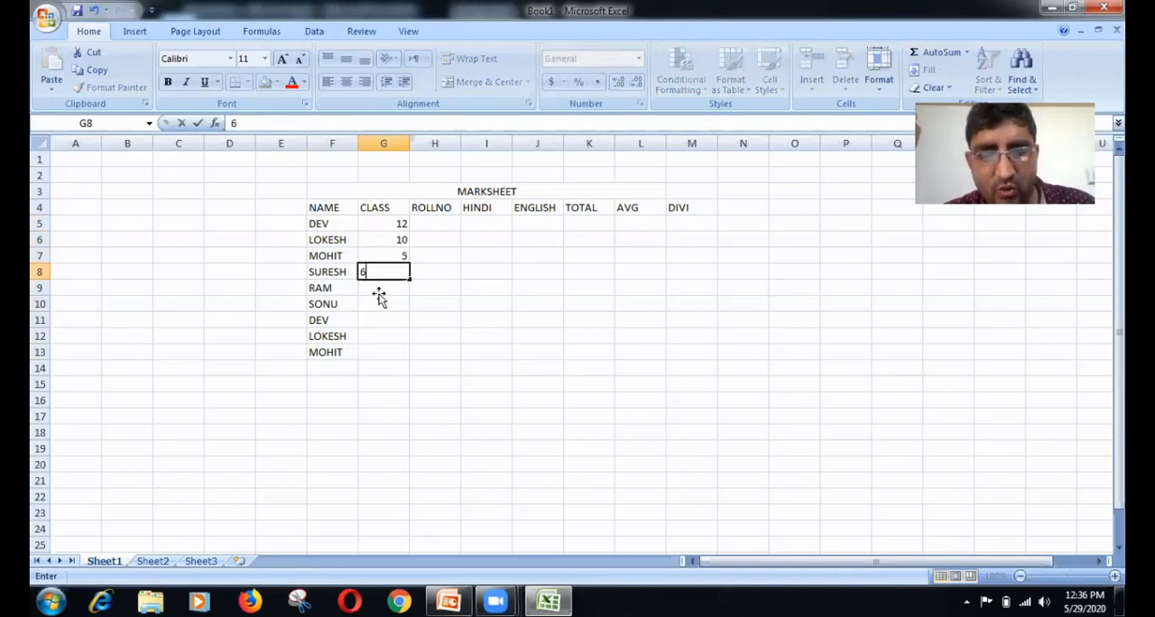
left_click(381, 293)
type("3")
Step: Complete the CLASS column with 1, 11, 8 and 7 in cells G10 through G13
left_click(378, 300)
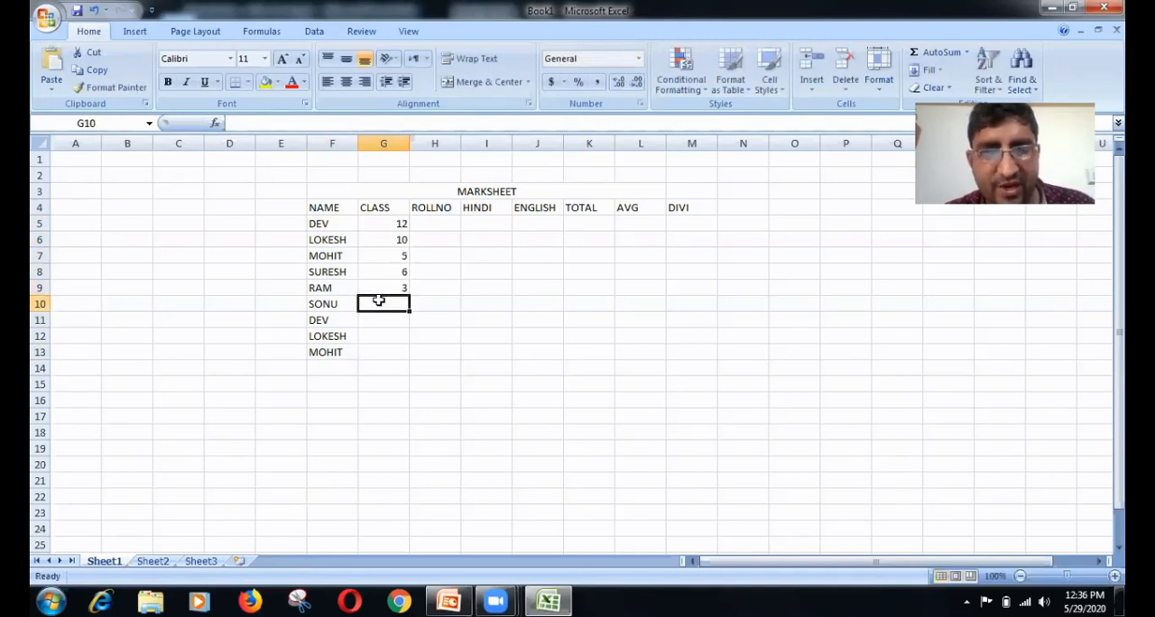
type("1")
left_click(381, 318)
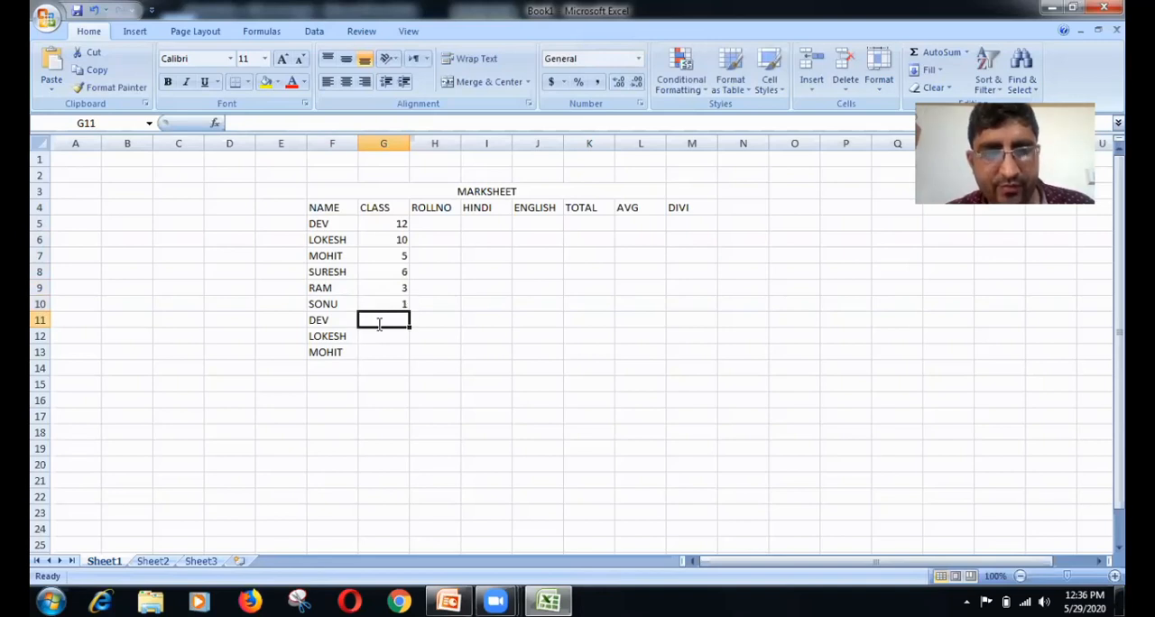
type("11")
left_click(384, 339)
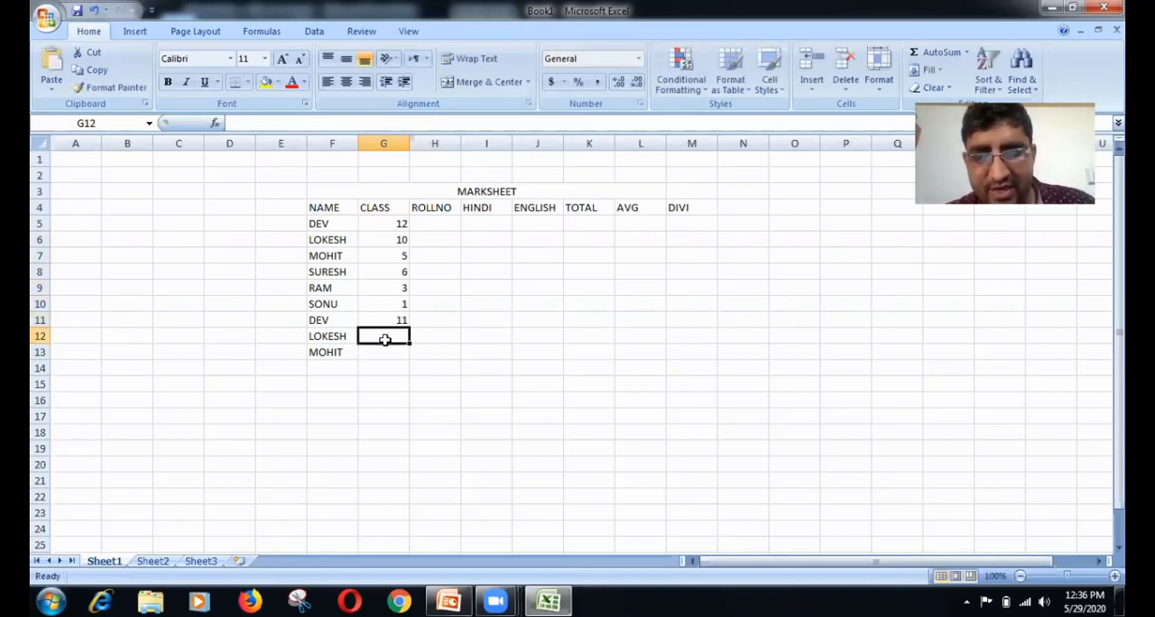
type("8")
left_click(384, 350)
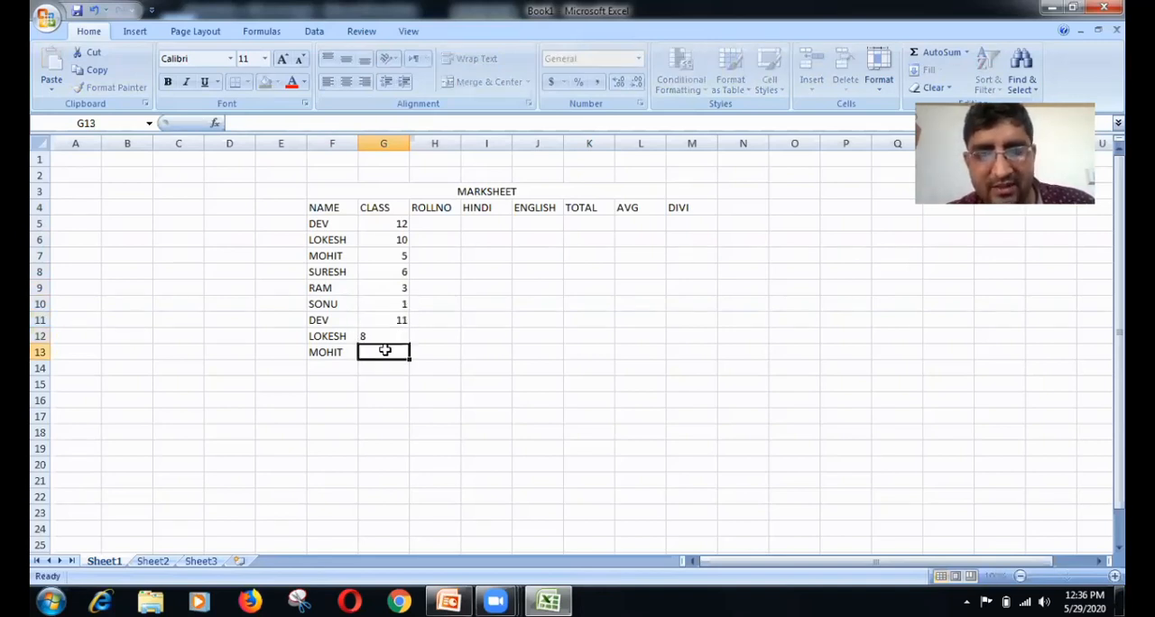
type("7")
Step: Enter the roll numbers 45, 54, 23, 12 and 11 in cells H5 through H9 of the ROLLNO column
left_click(439, 224)
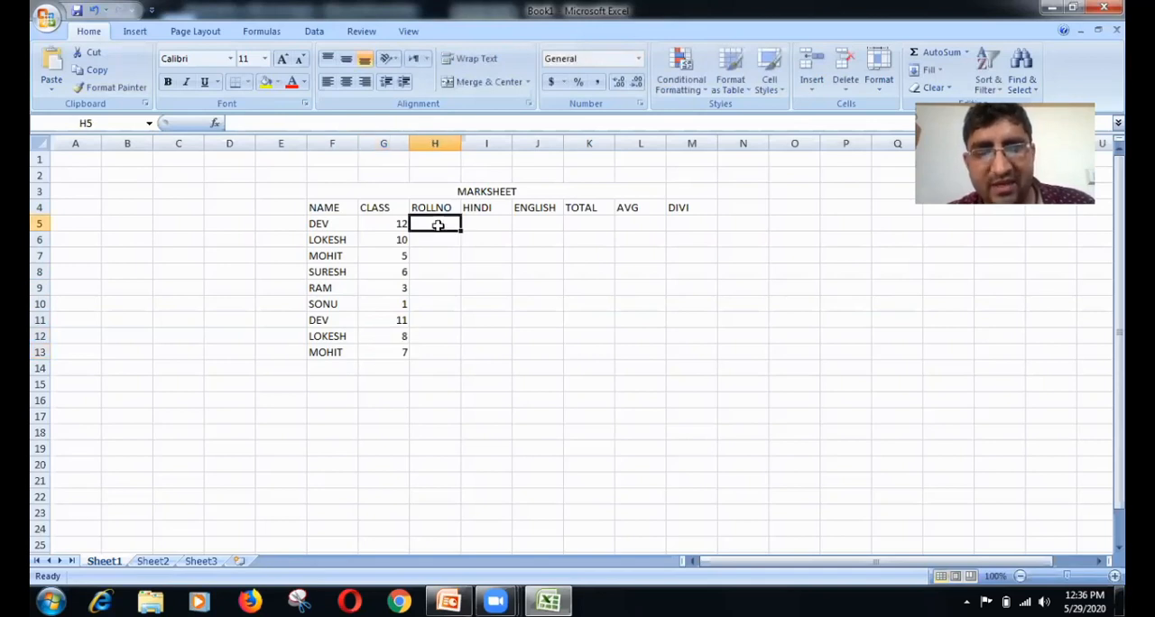
type("45")
left_click(442, 238)
type("5")
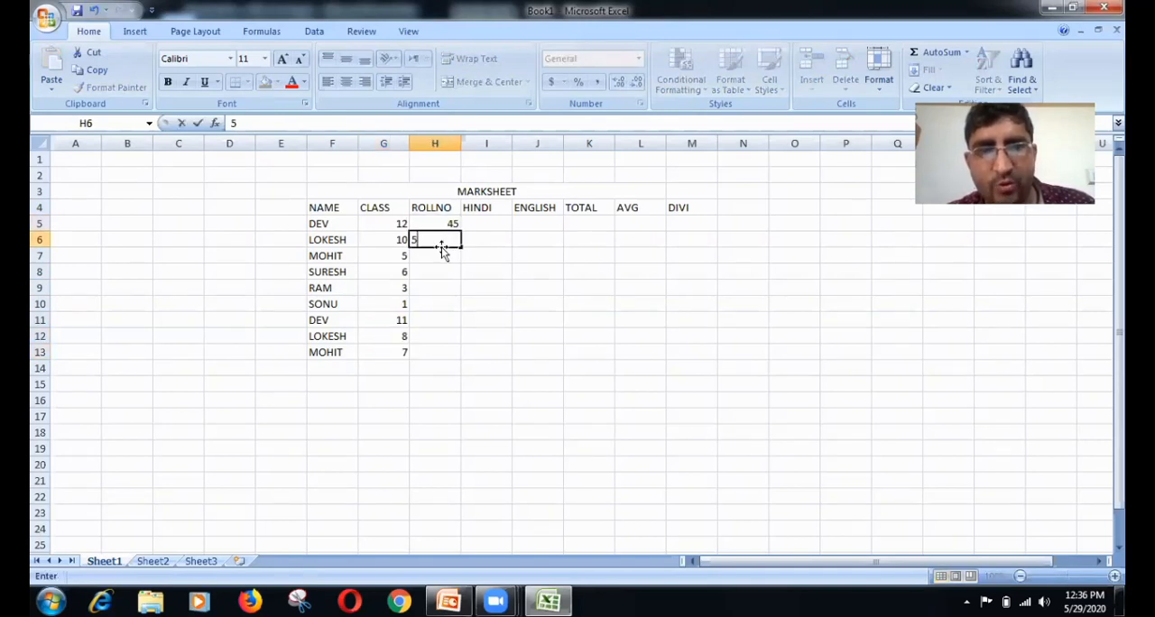
type("4")
left_click(441, 258)
type("2")
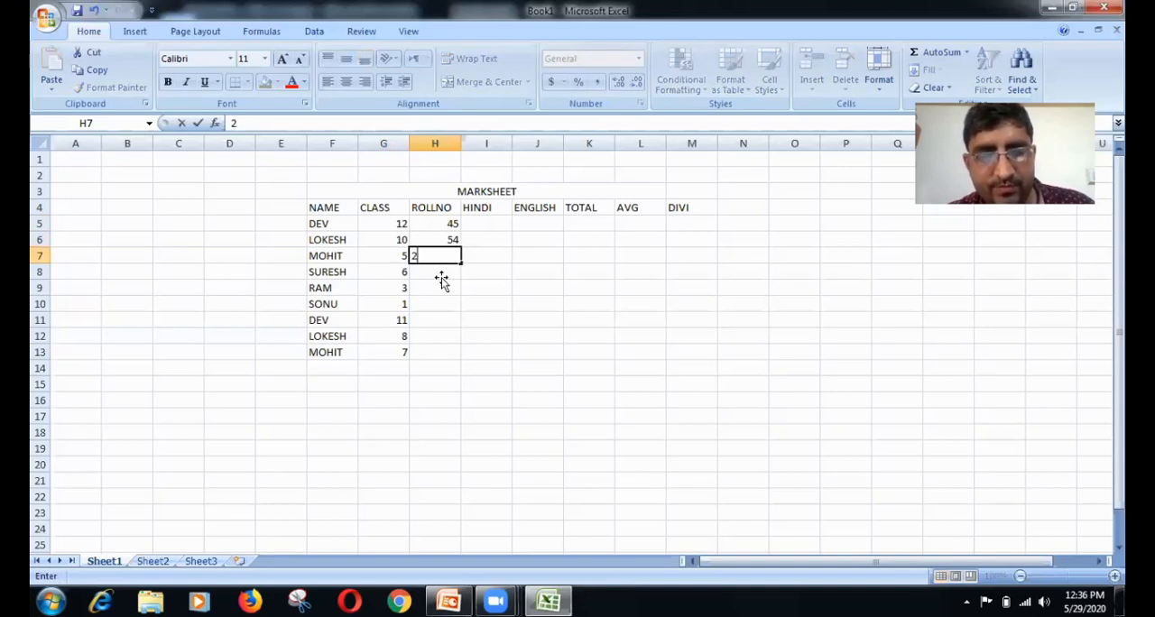
type("3")
left_click(441, 278)
type("12")
left_click(441, 291)
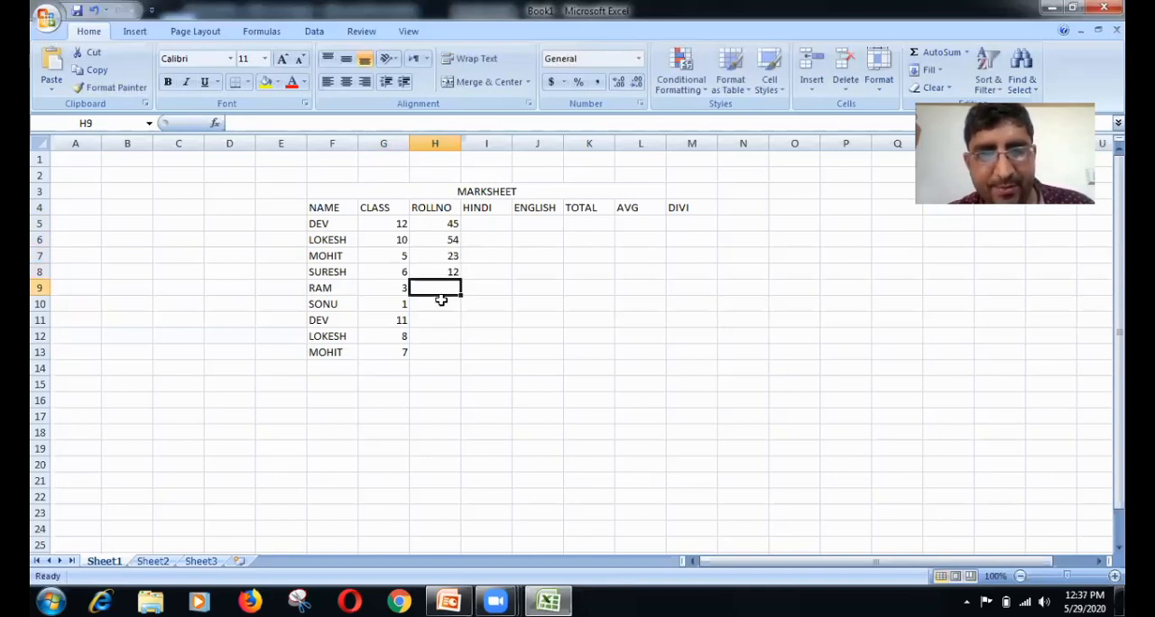
type("11")
Step: Complete the ROLLNO column with 90, 87, 67 and 45 in cells H10 through H13
left_click(441, 301)
type("9")
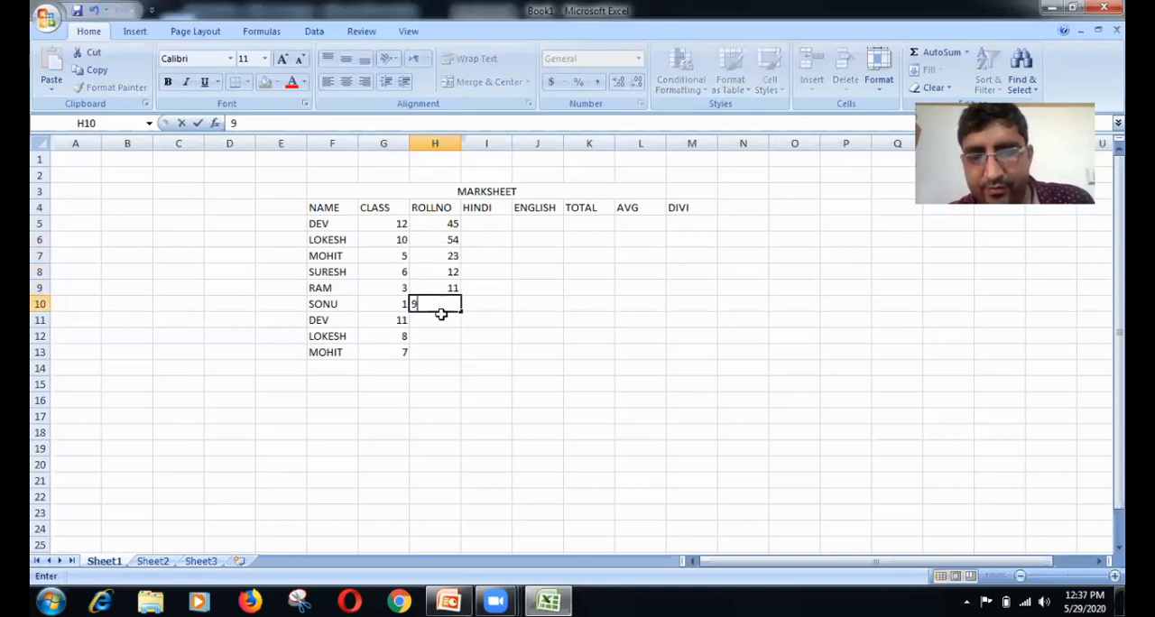
type("0")
left_click(439, 323)
type("8")
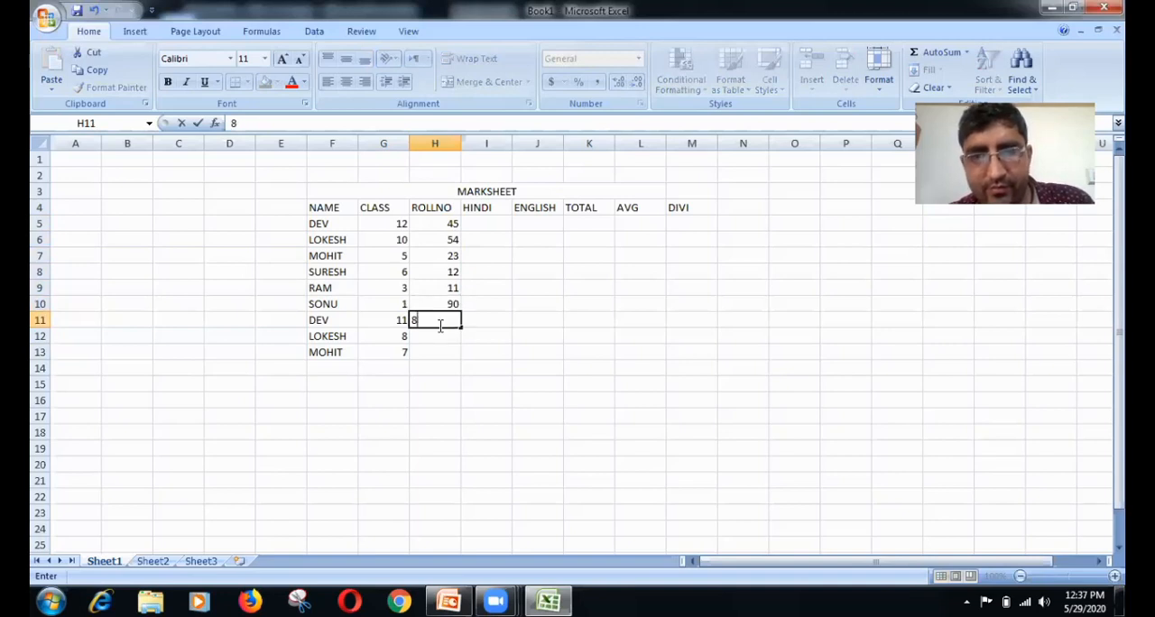
type("7")
left_click(449, 334)
type("67")
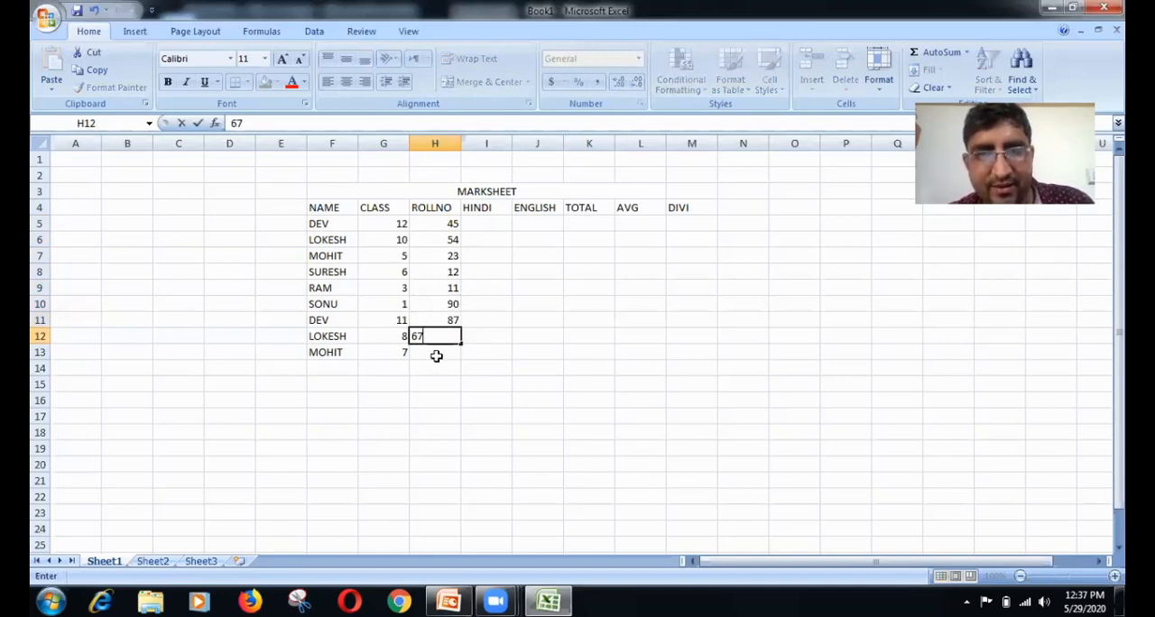
left_click(436, 355)
type("45")
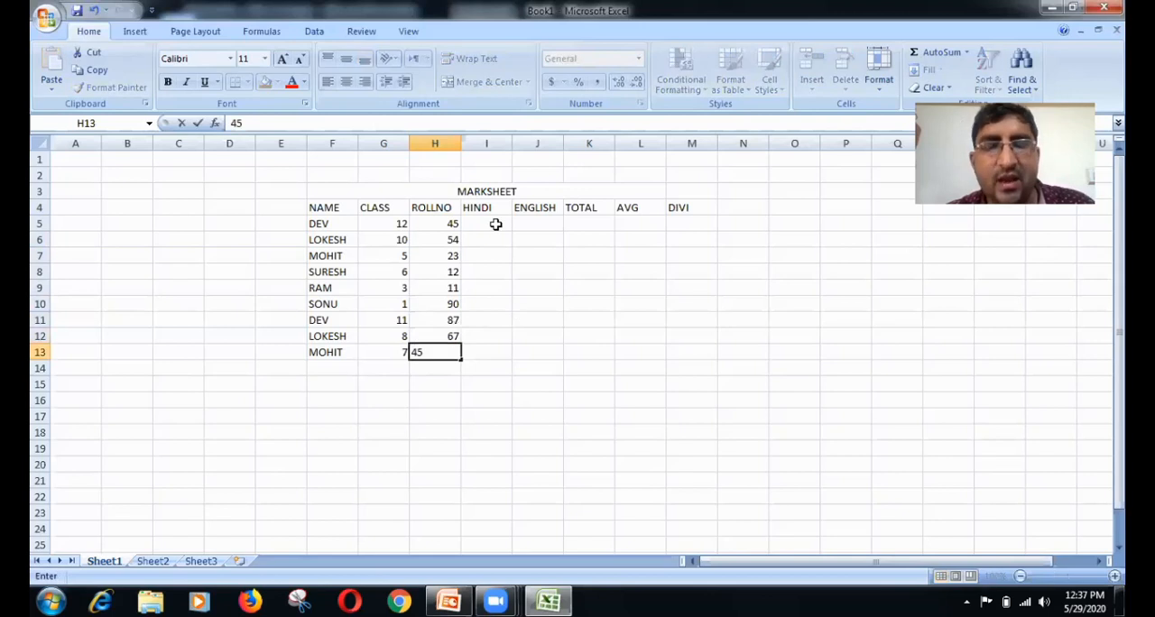
Step: Enter the HINDI marks 36, 45, 57 and 68 in cells I5 through I8
left_click(496, 224)
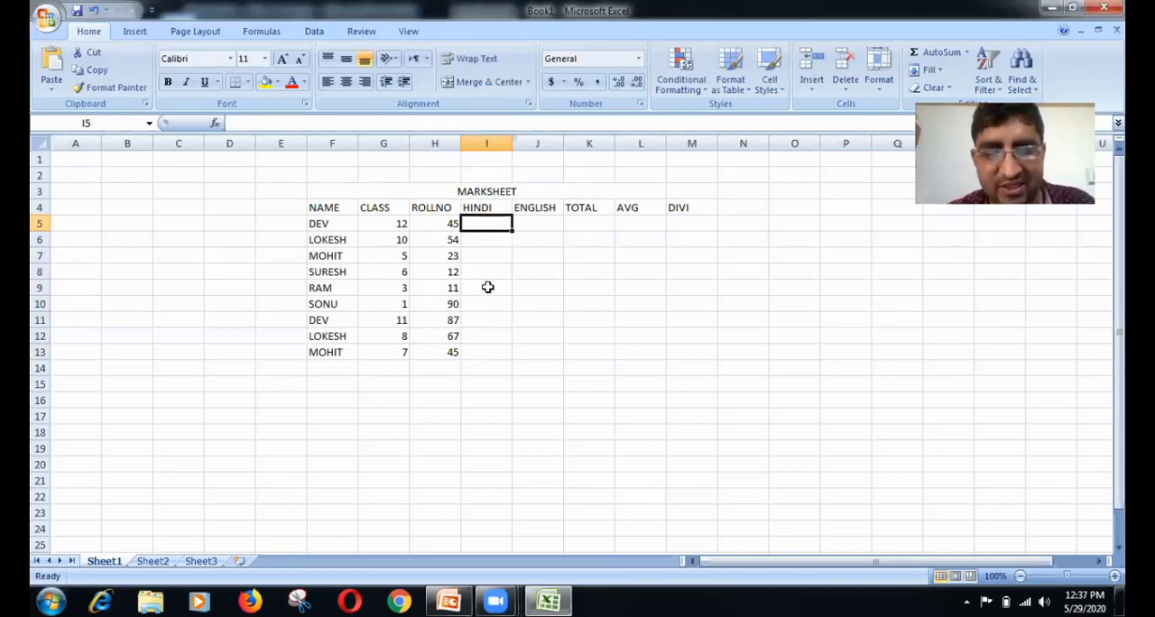
type("7")
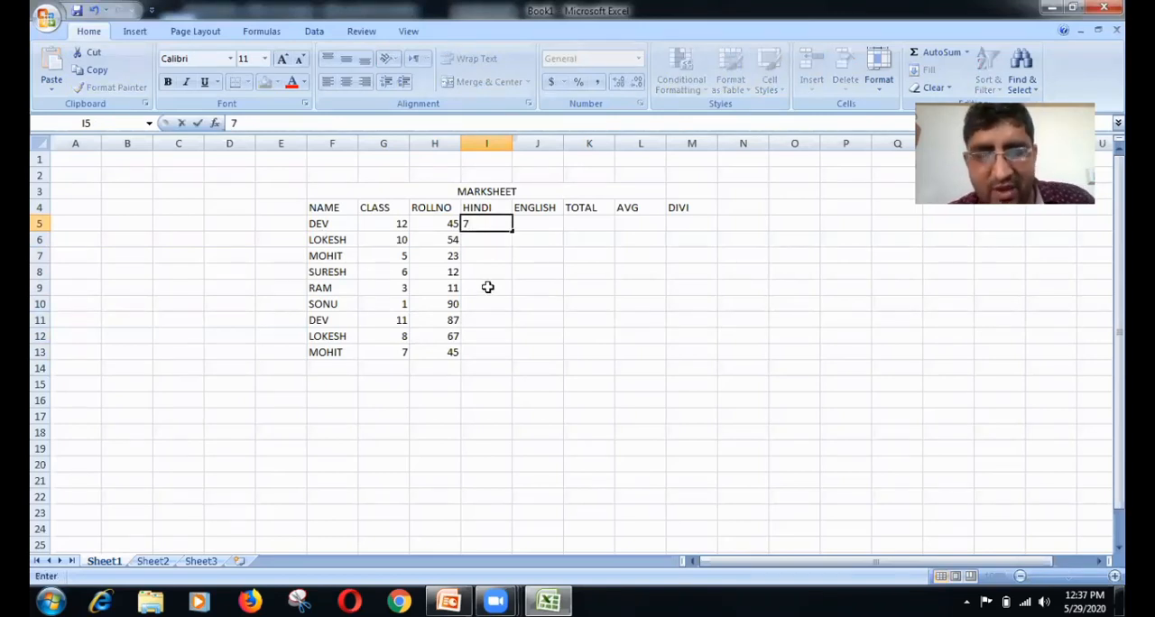
key("BackSpace")
type("36")
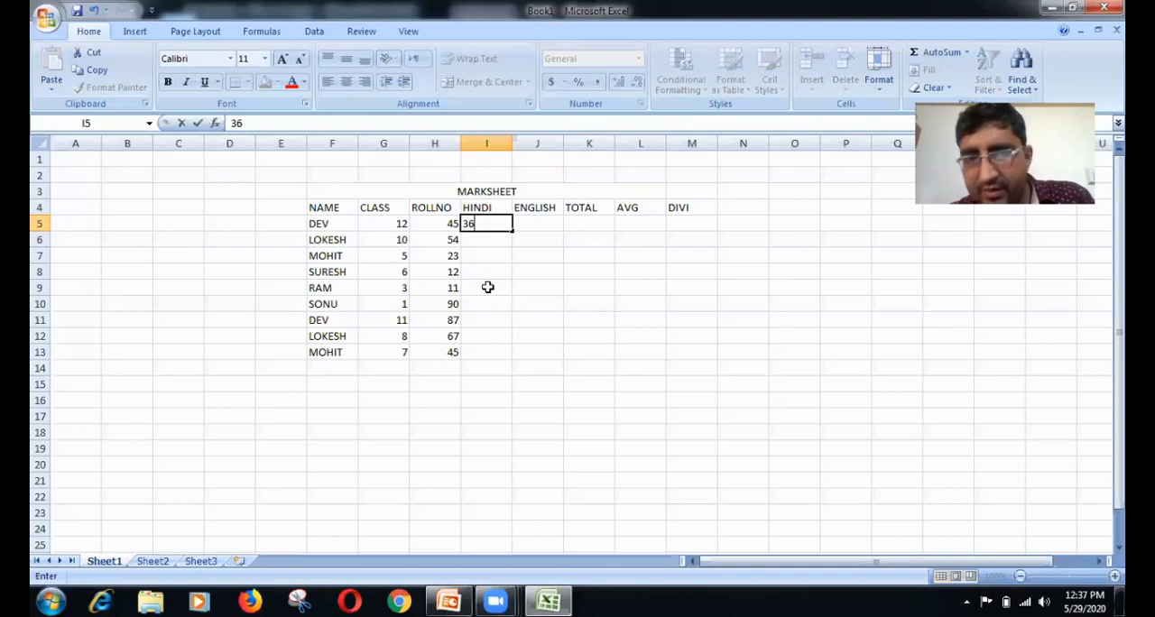
key("Return")
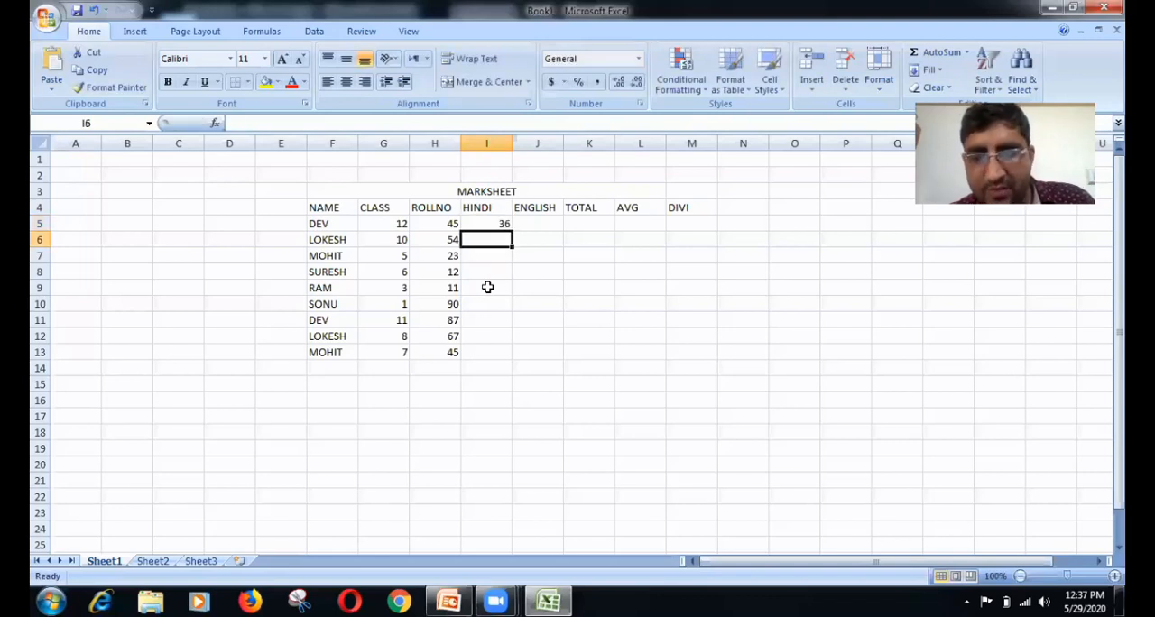
type("45")
key("Return")
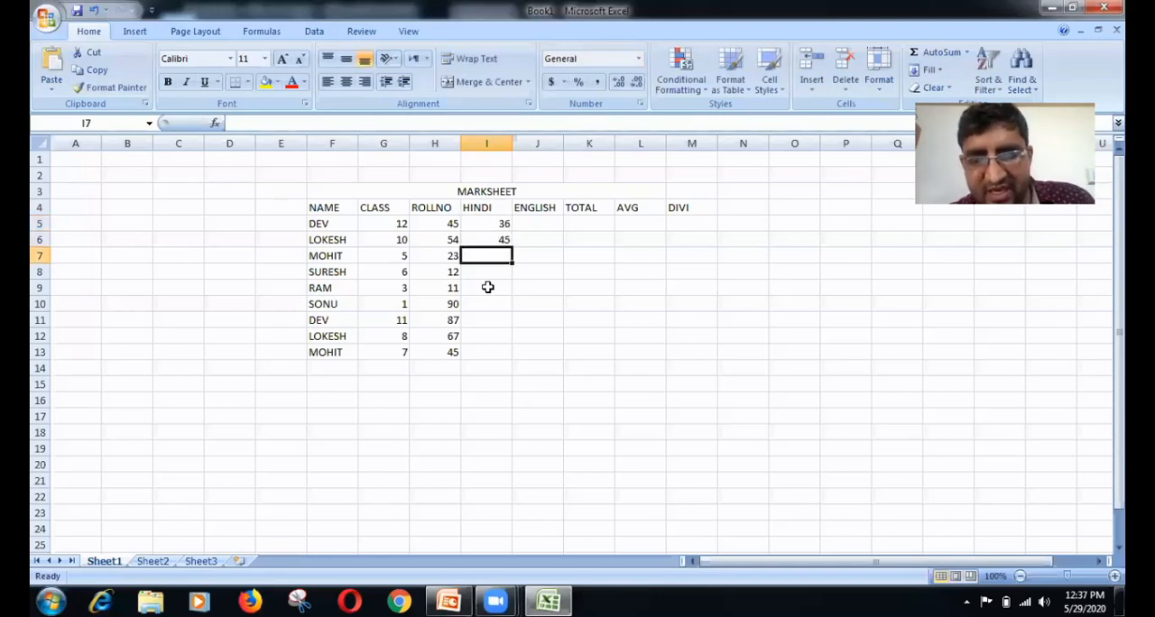
type("57")
key("Return")
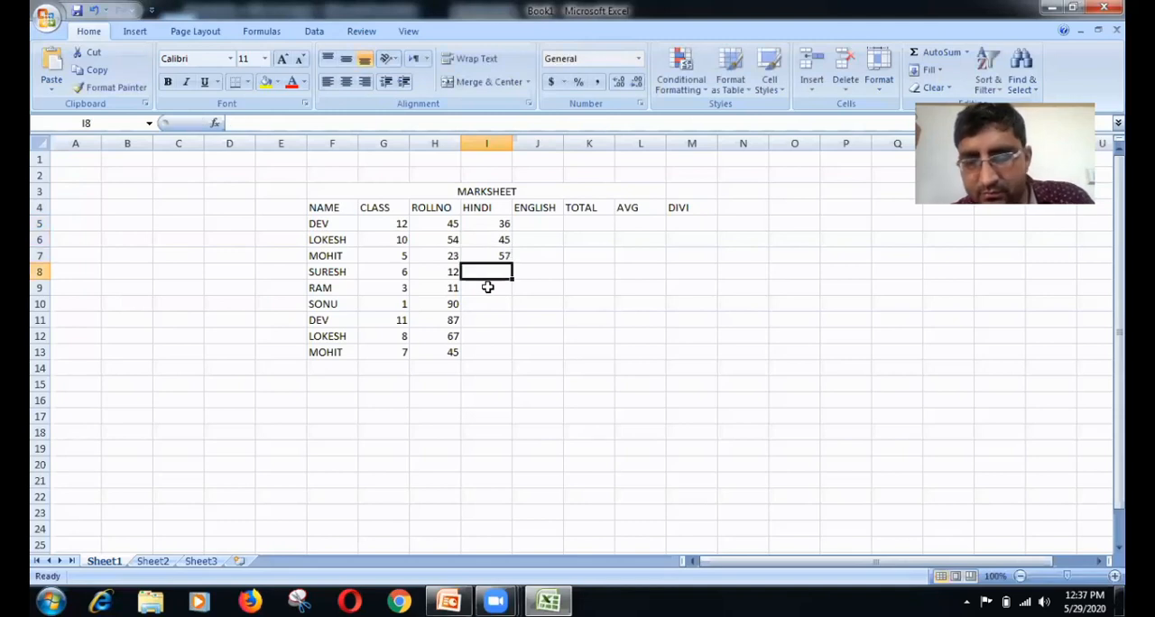
type("68")
key("Return")
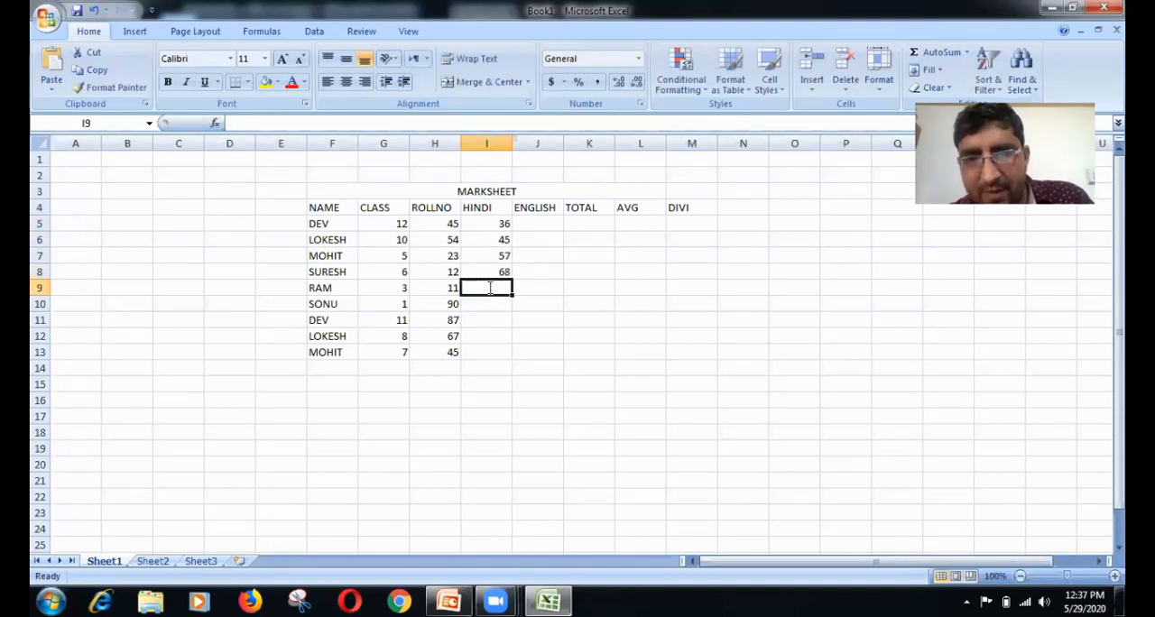
Step: Continue the HINDI marks with 89, 43, 23 and 34 in cells I9 through I12
type("89")
key("Return")
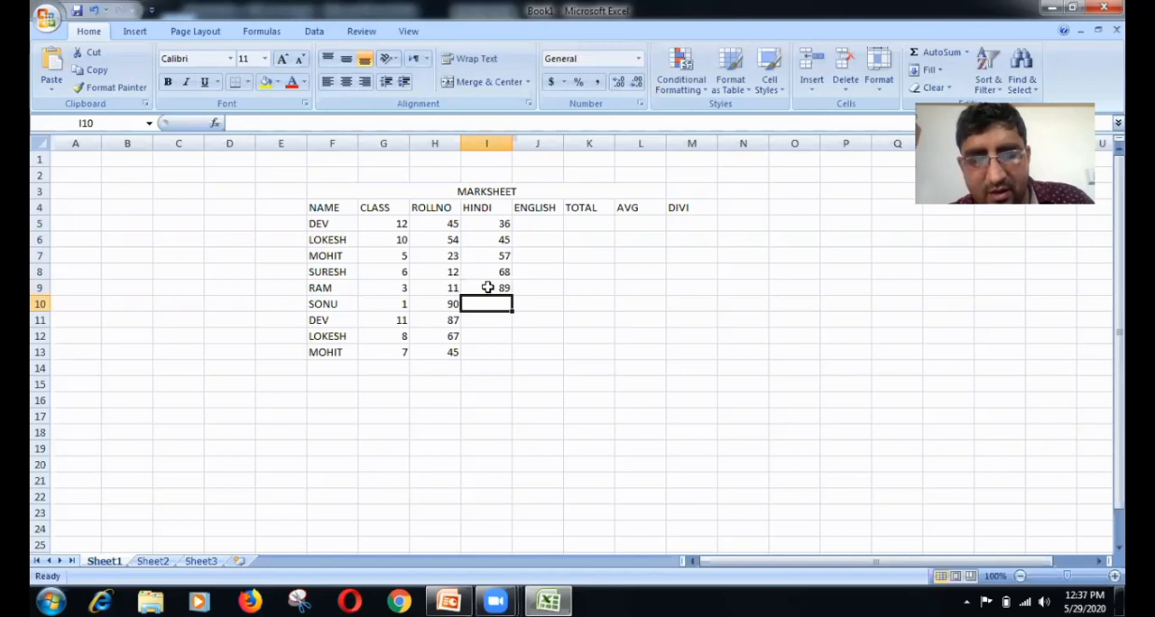
type("43")
key("Return")
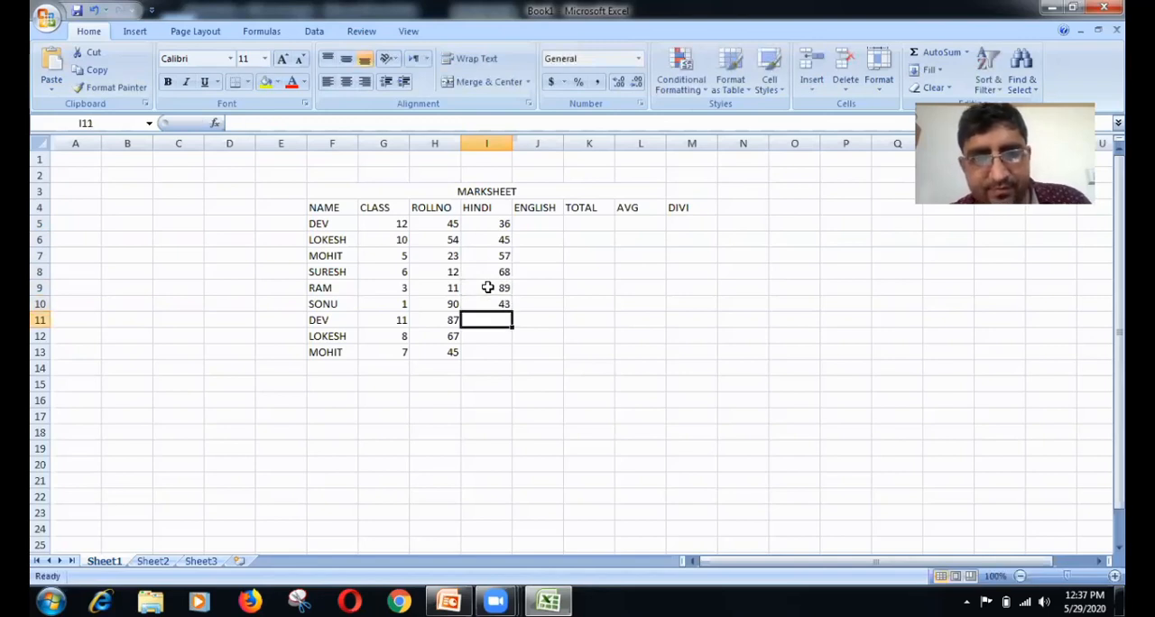
type("23")
key("Return")
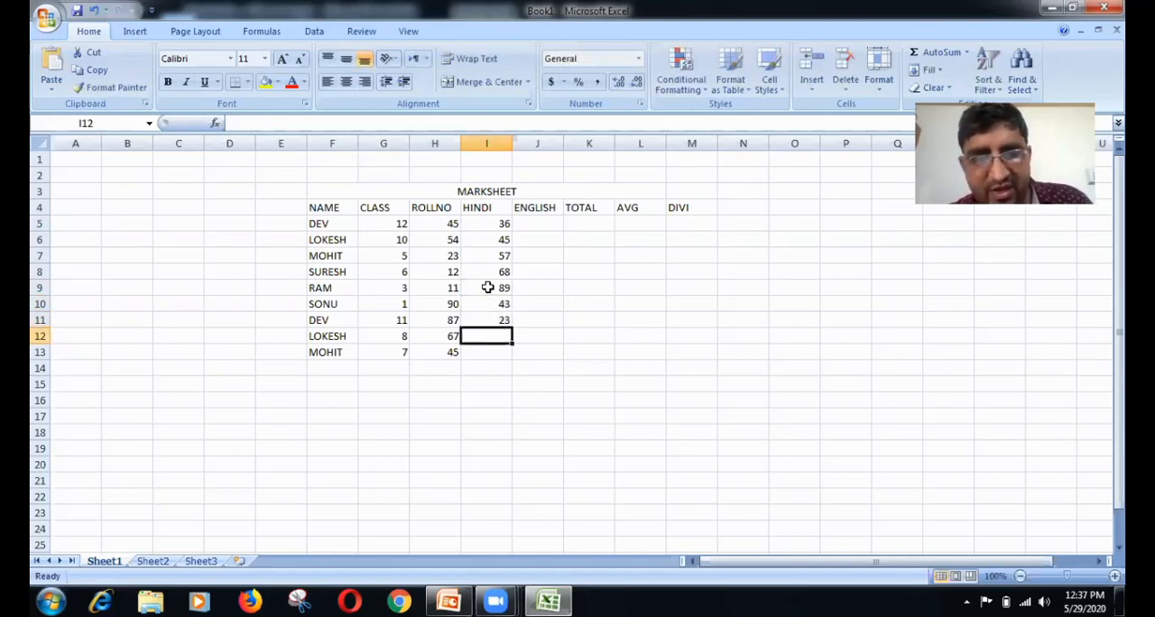
type("3")
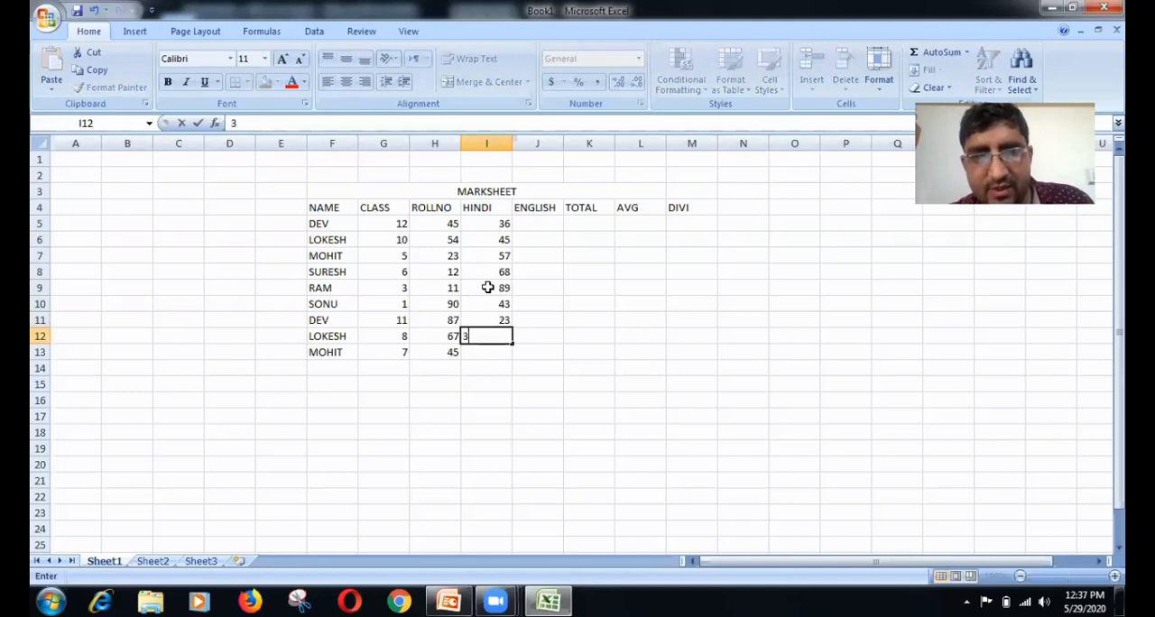
type("4")
left_click(483, 366)
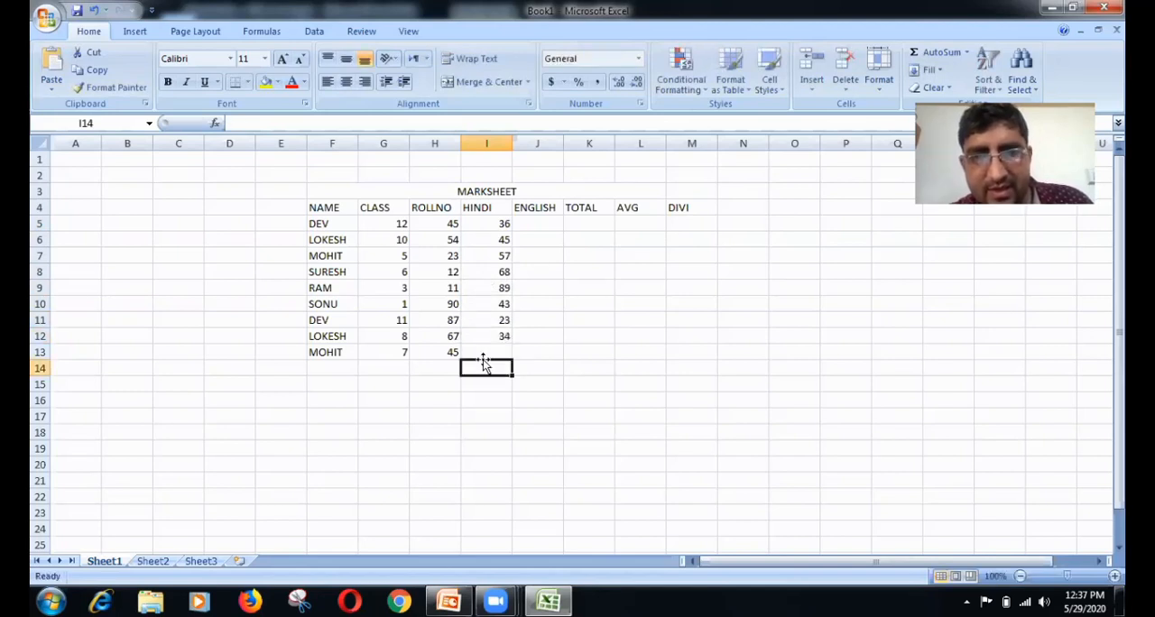
type("11")
key("Escape")
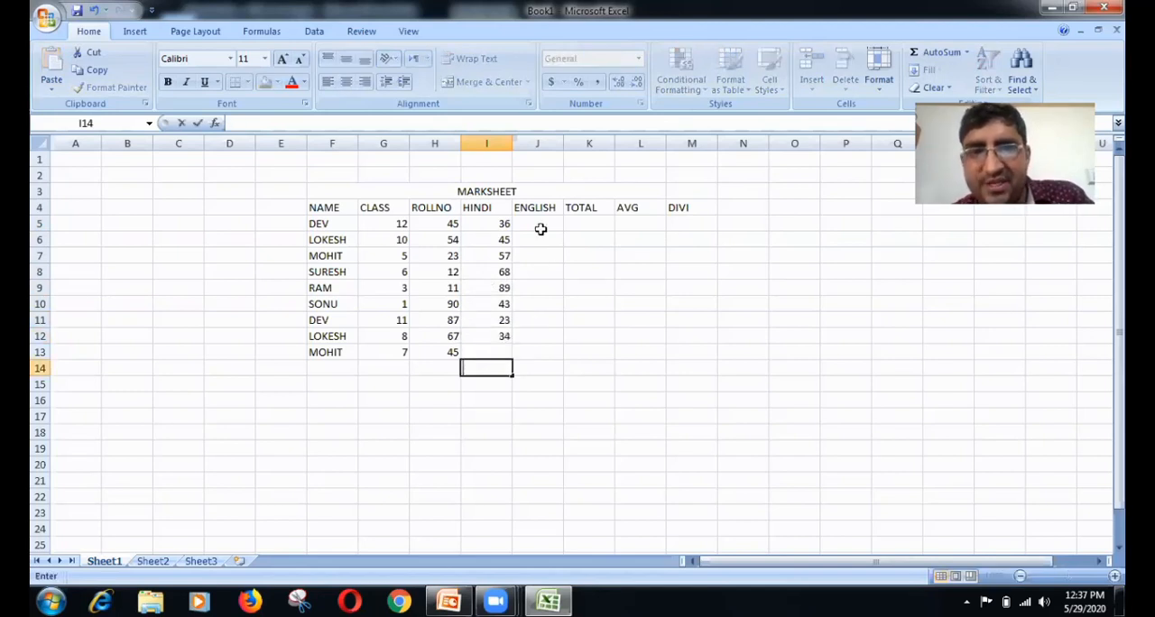
Step: Enter the ENGLISH marks 38, 42 and 50 in cells J5 through J7
left_click(540, 227)
type("7")
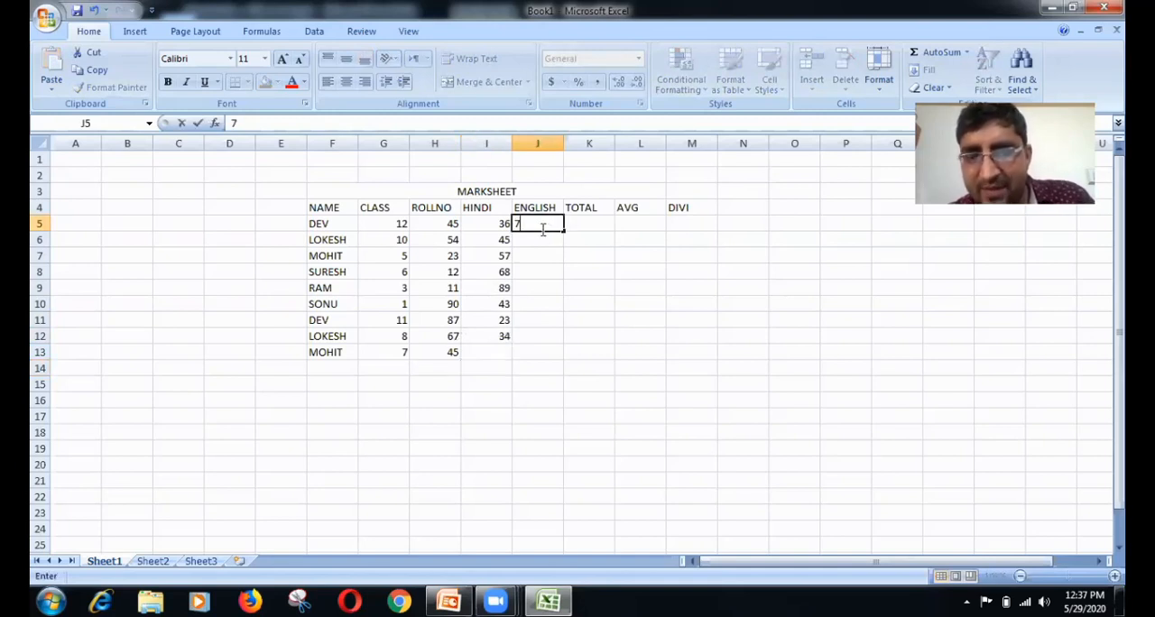
key("BackSpace")
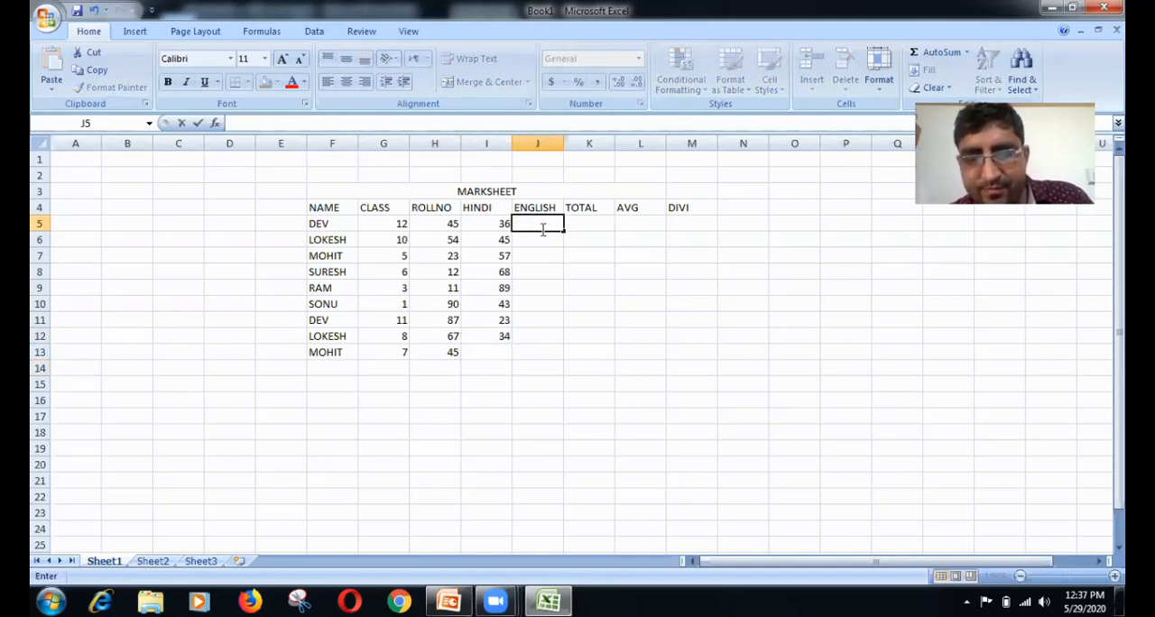
type("38")
key("Return")
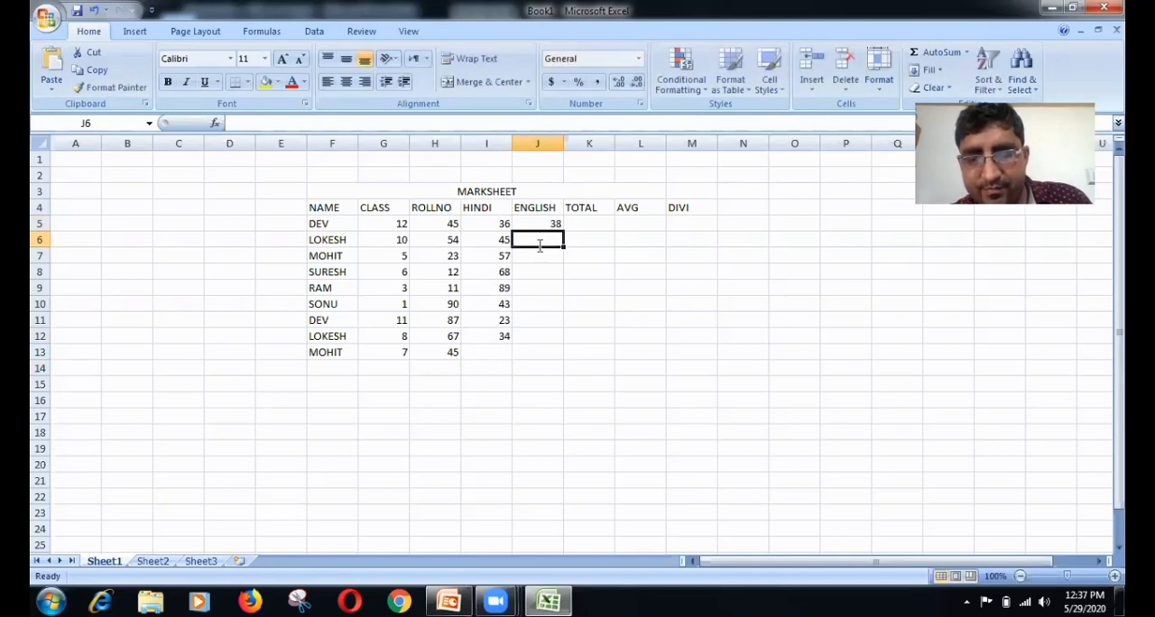
type("42")
key("Return")
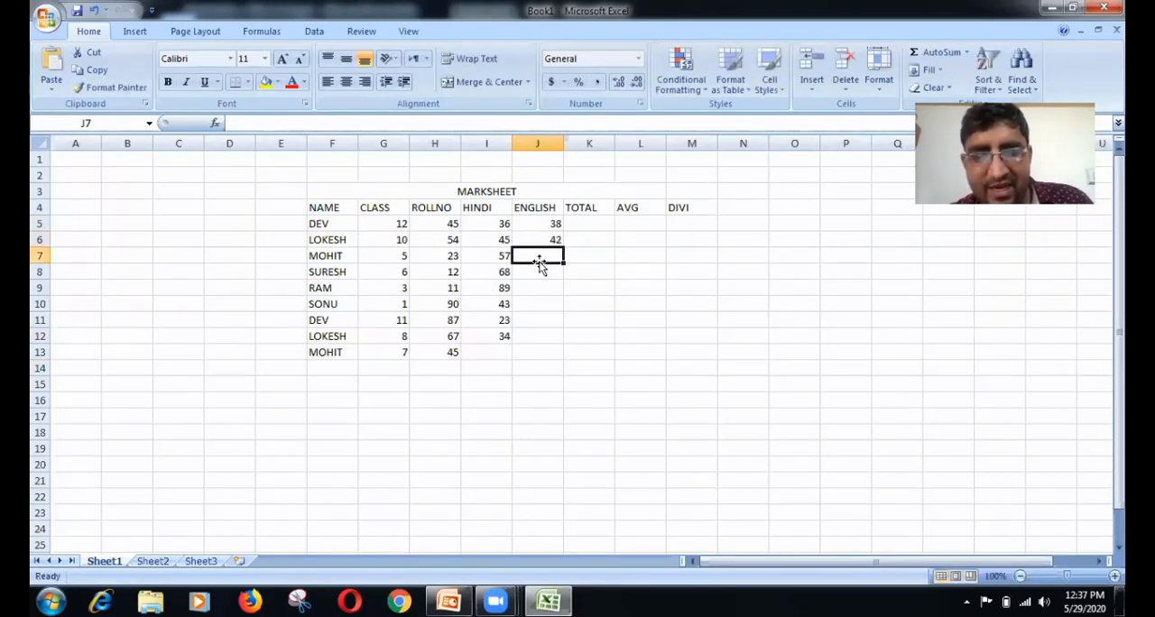
type("50")
key("Return")
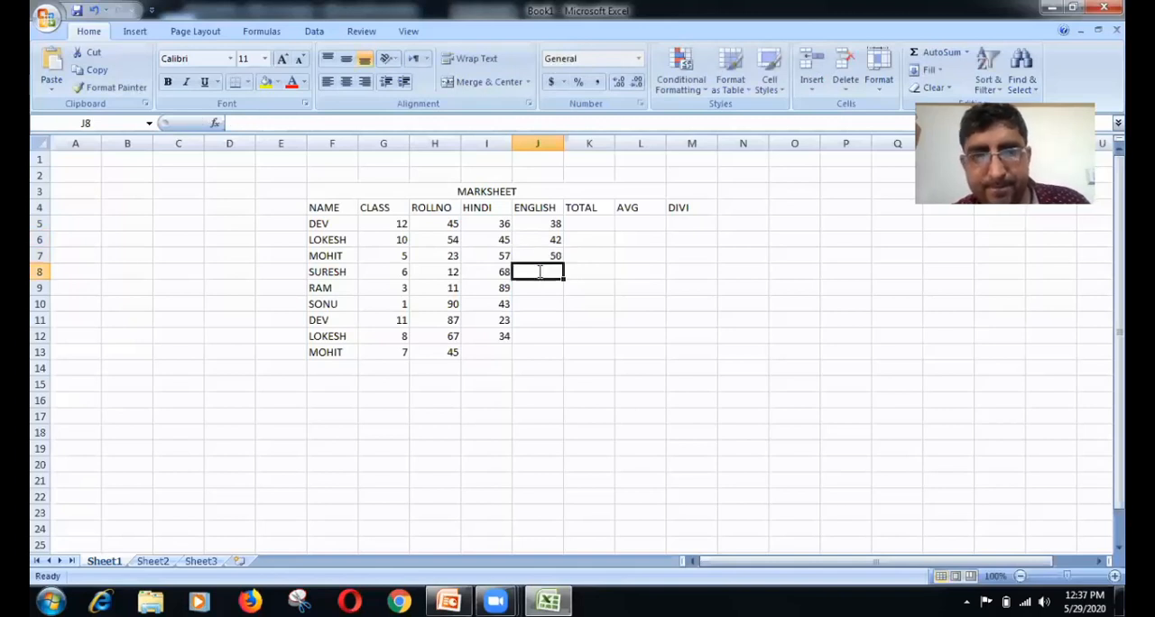
Step: Continue the ENGLISH marks with 61, 83, 43, 20 and 34 in cells J8 through J12
type("61")
key("Return")
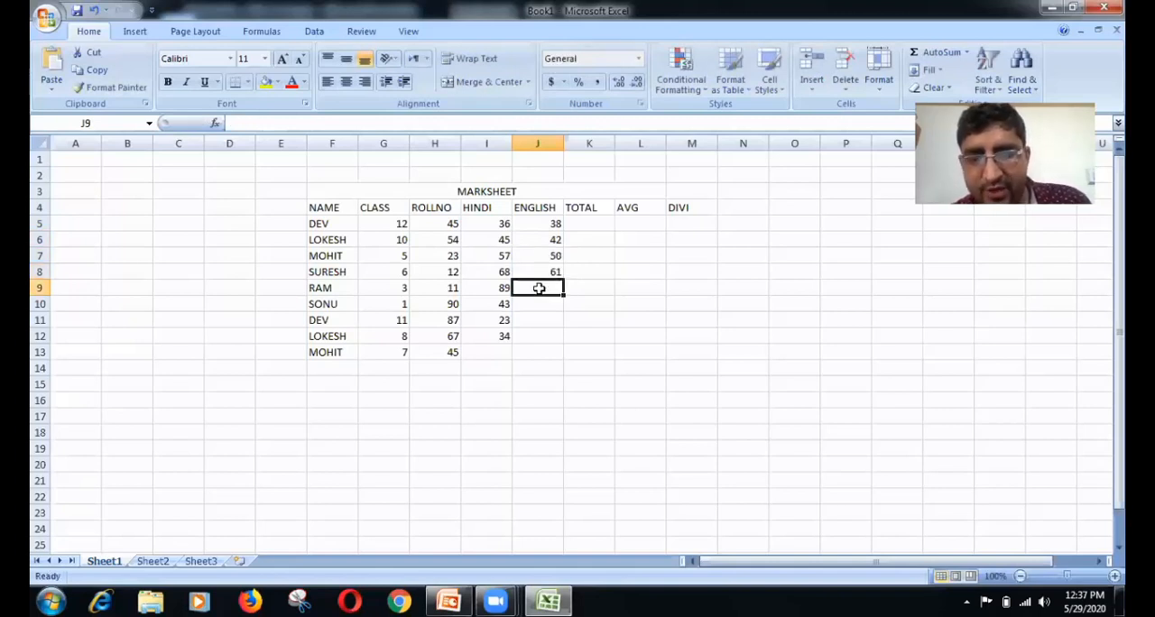
type("83")
key("Return")
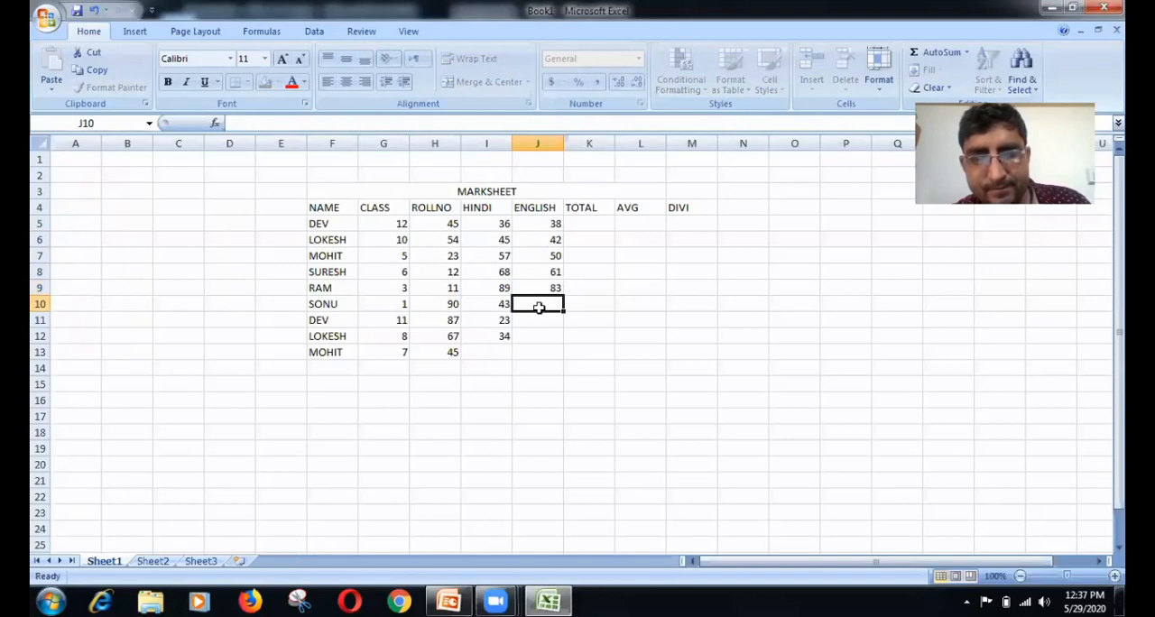
type("43")
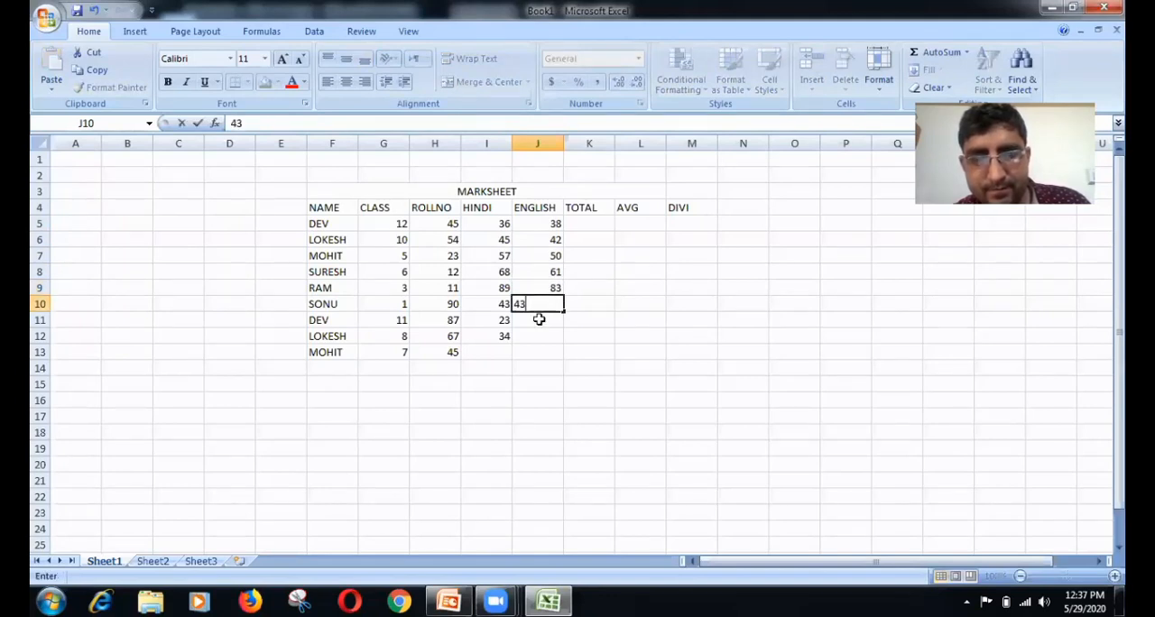
key("Return")
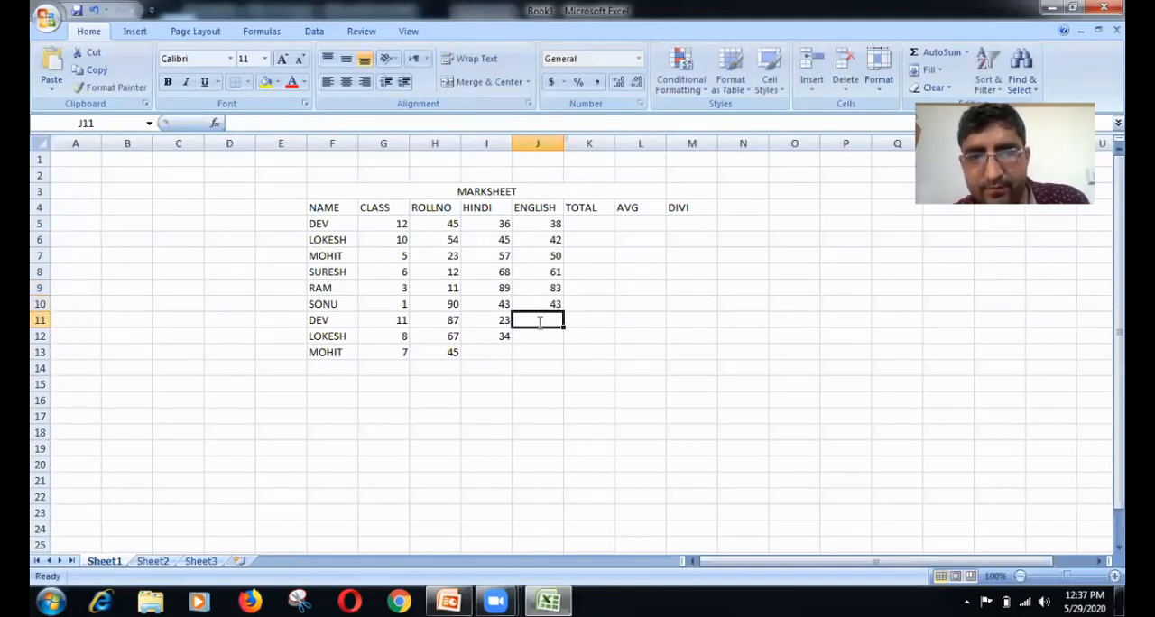
type("20")
key("Return")
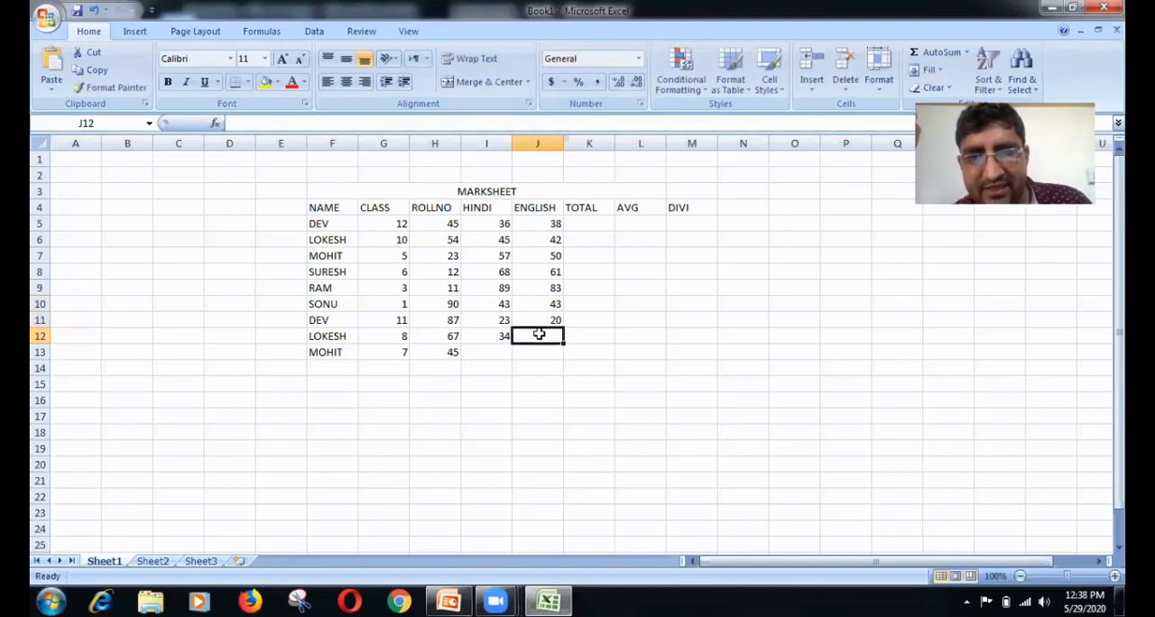
type("34")
left_click(593, 350)
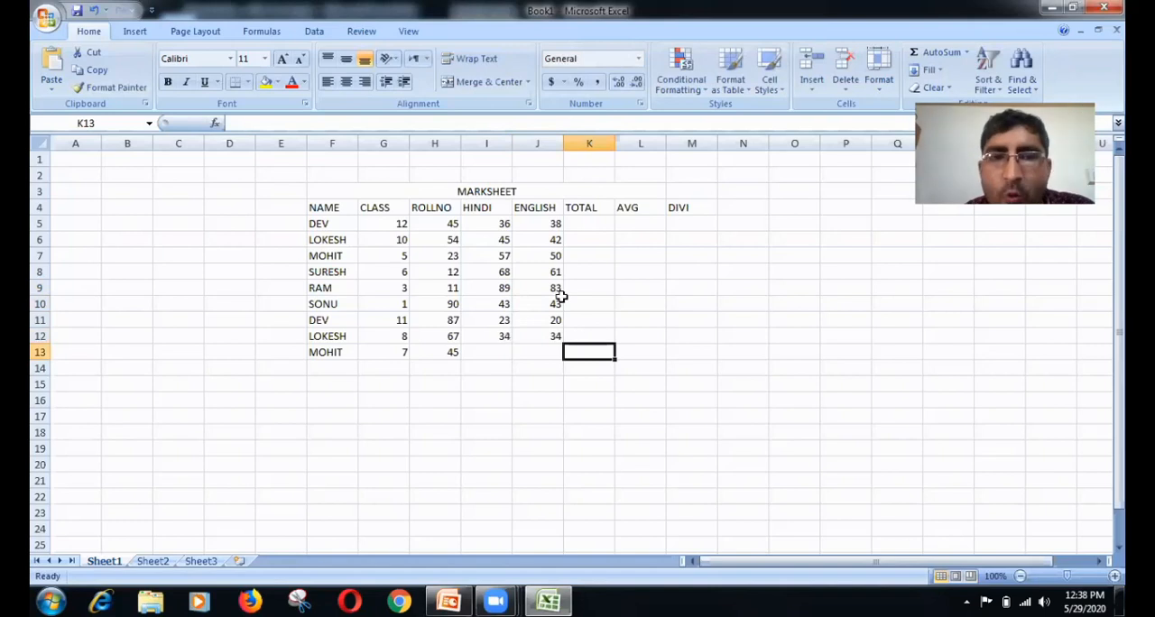
Step: Total the first student's HINDI and ENGLISH marks in cell K5 with the formula =SUM(I5:J5)
left_click(582, 223)
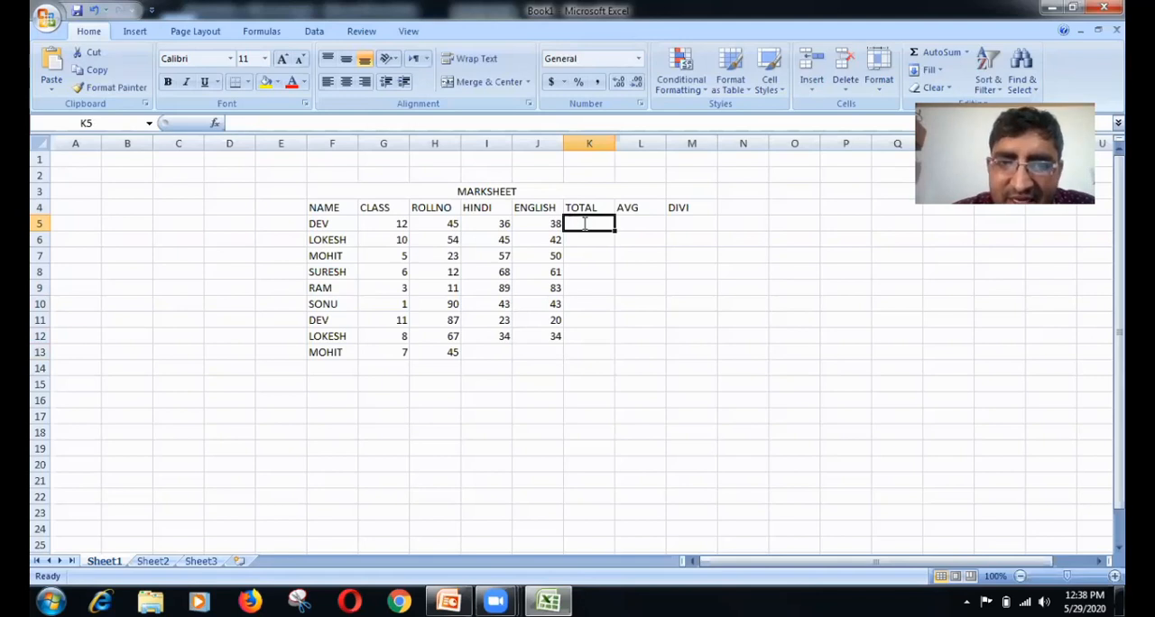
type("=")
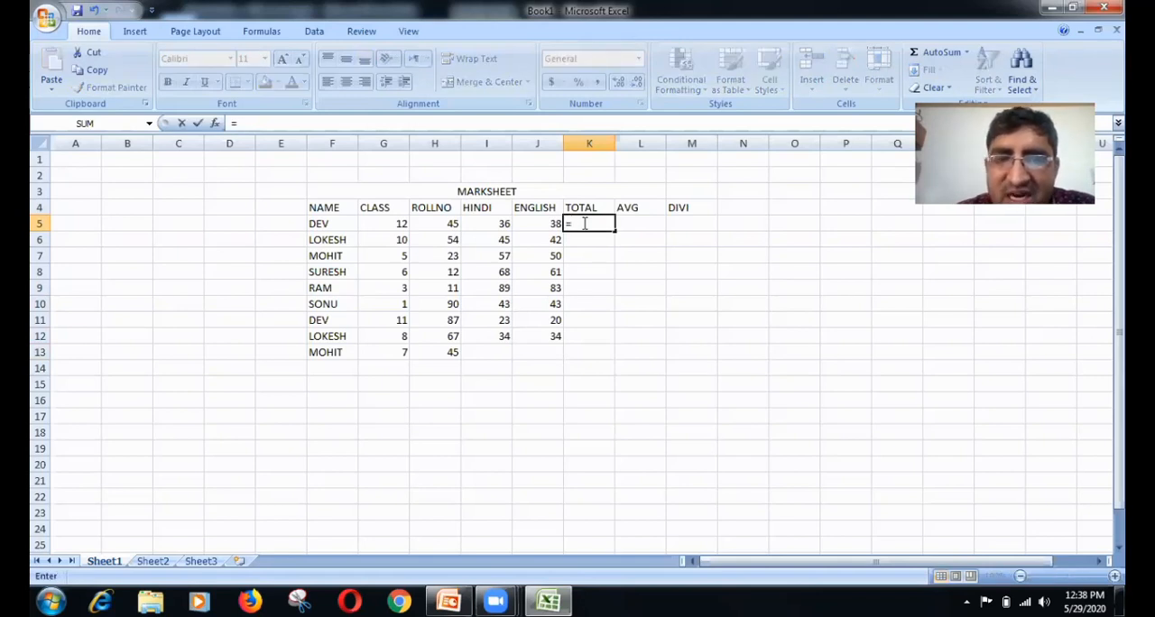
type("SUM")
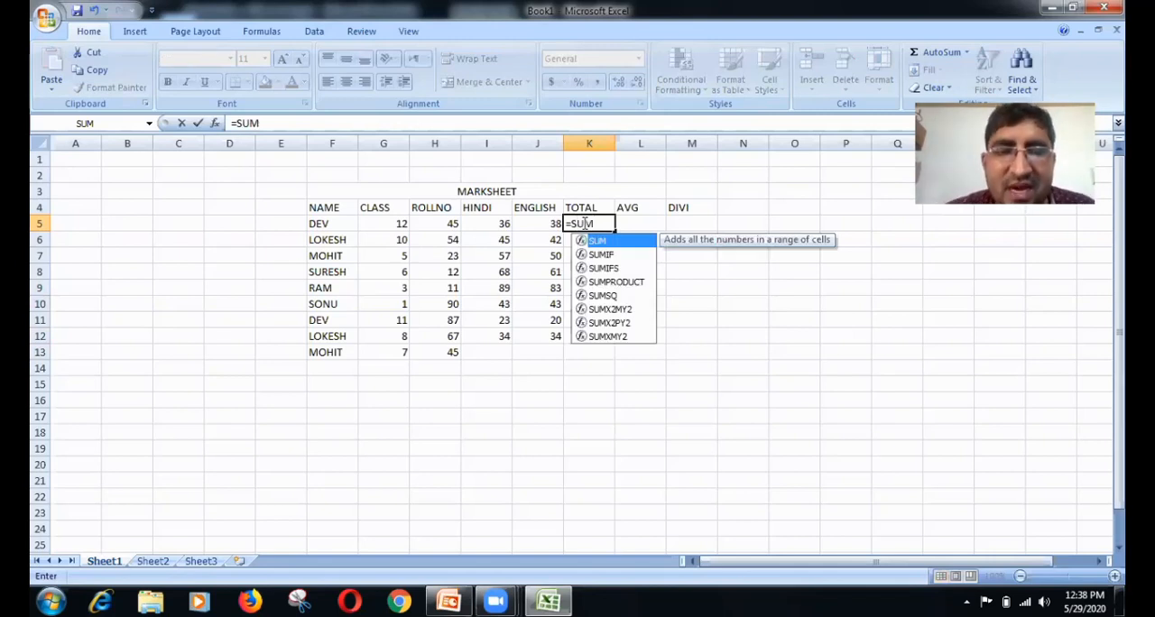
type("(")
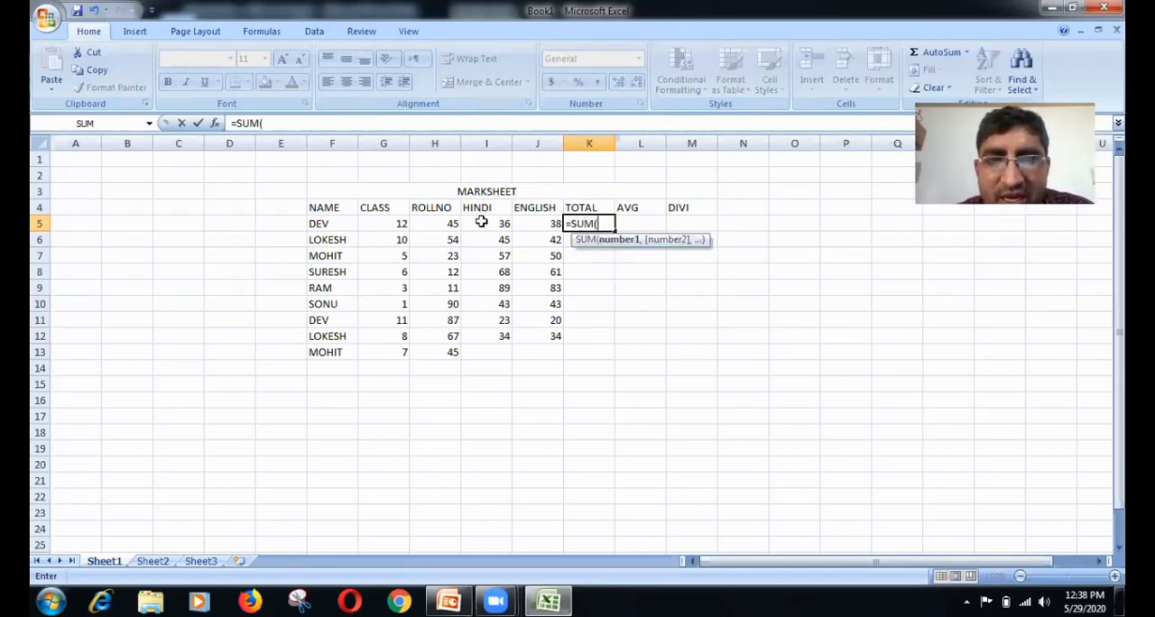
left_click_drag(481, 222, 526, 222)
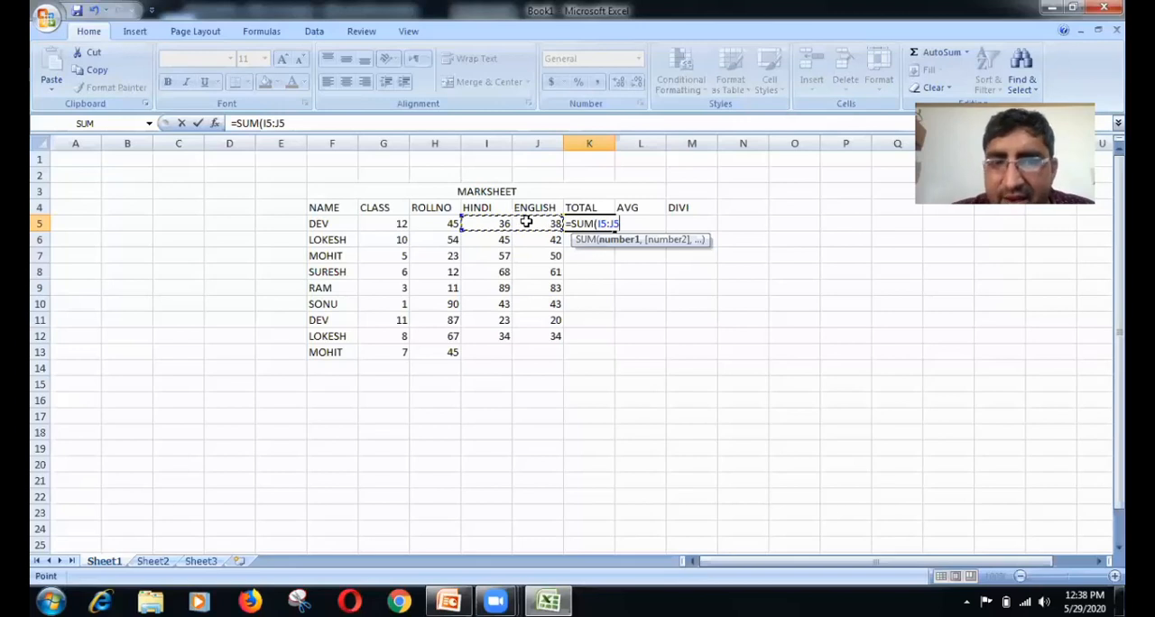
type(")")
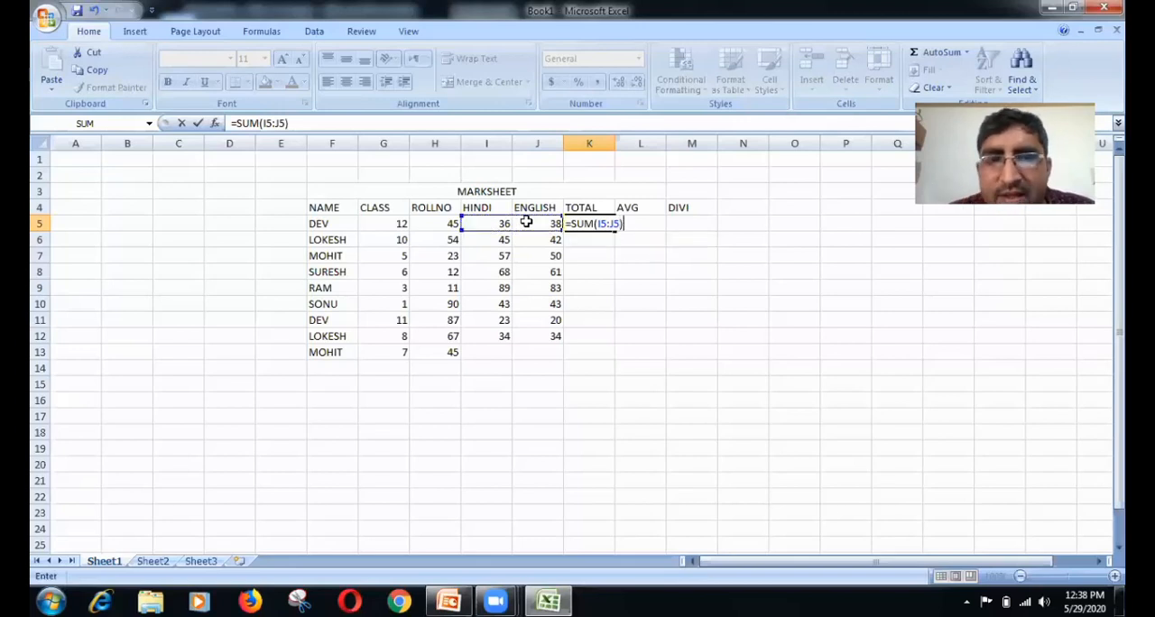
key("Return")
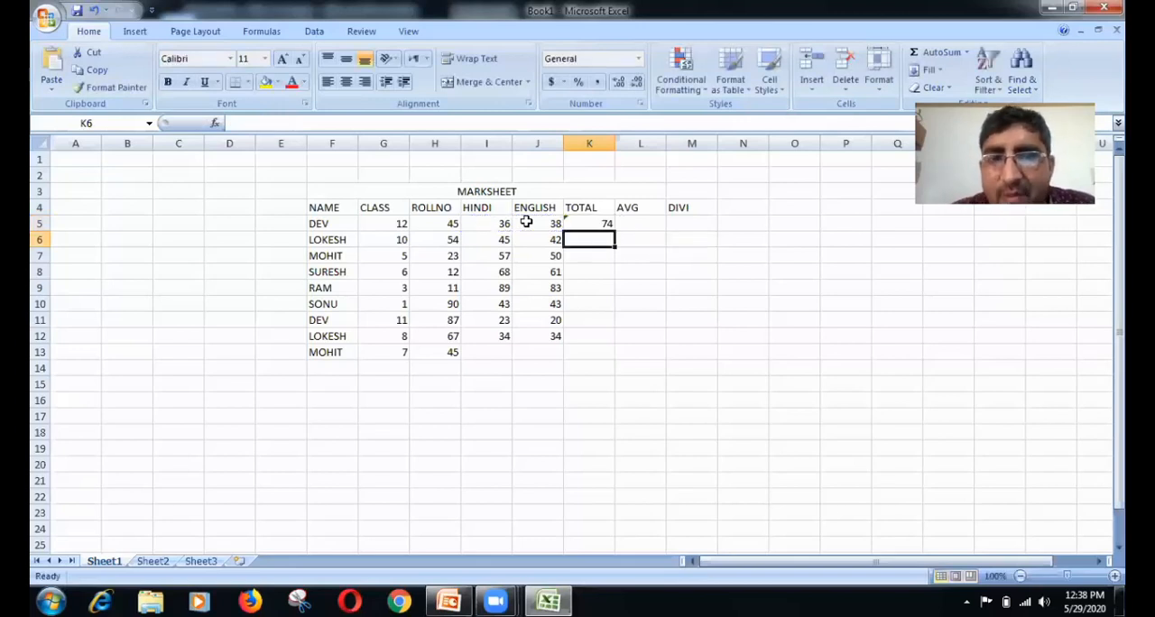
Step: Replace the formula in cell K5 with the direct addition =I5+J5
left_click(600, 224)
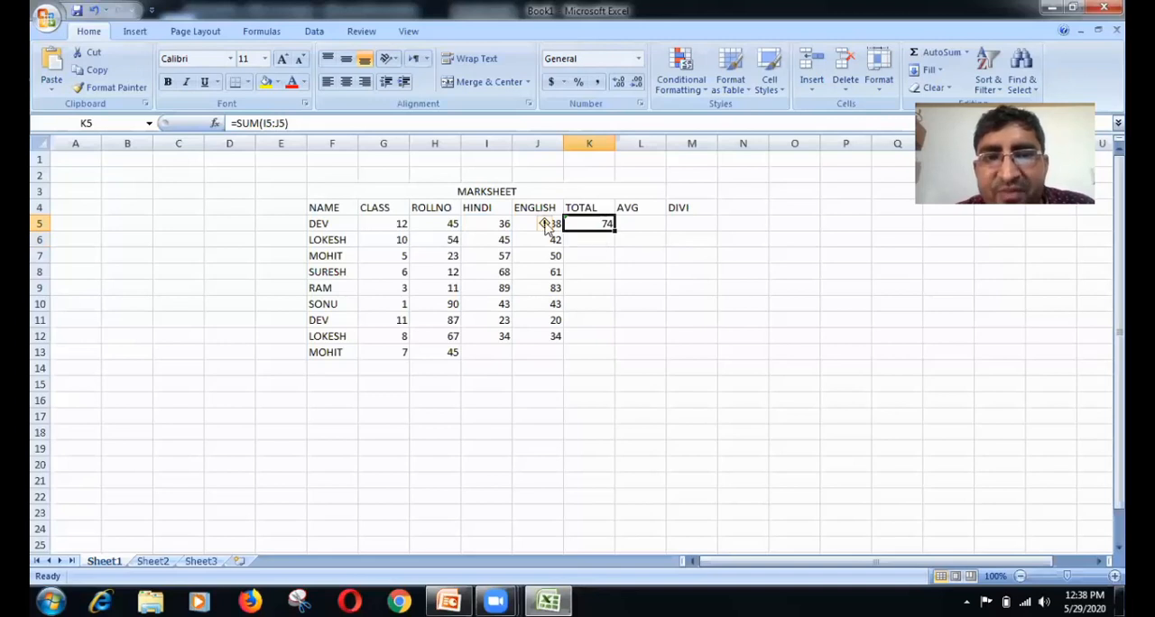
mouse_move(546, 226)
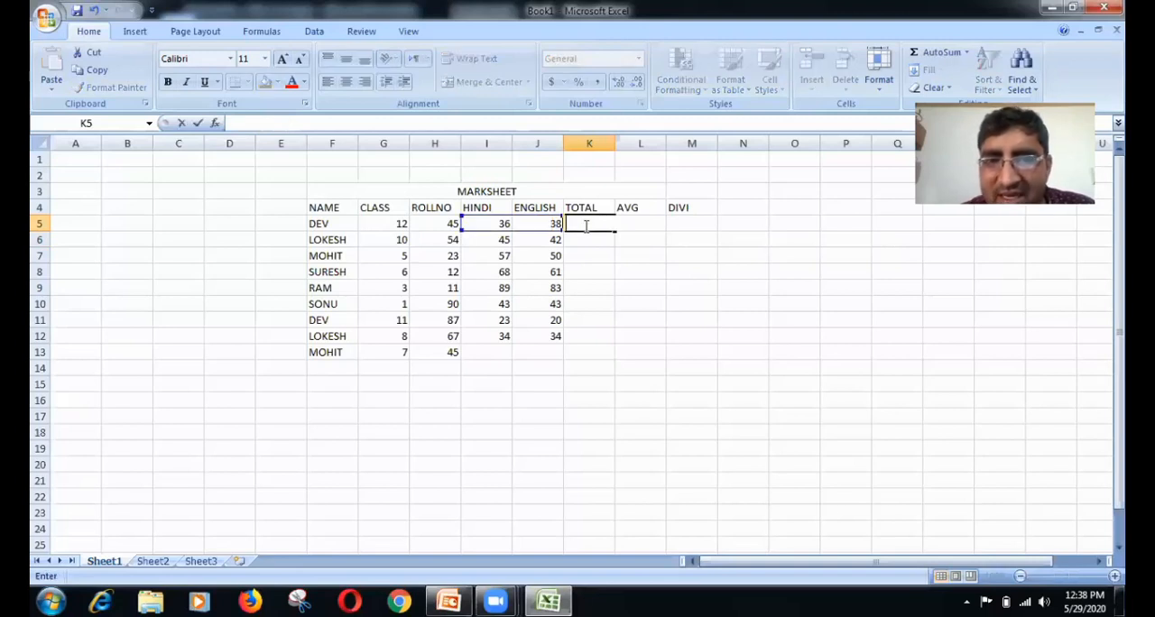
key("Escape")
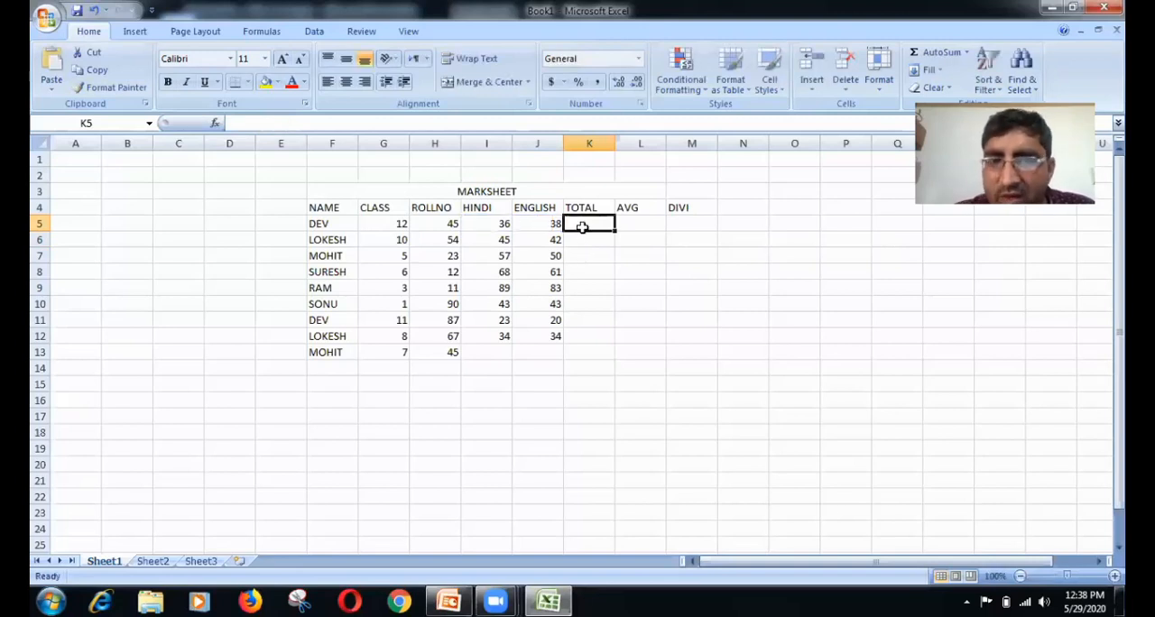
type("=")
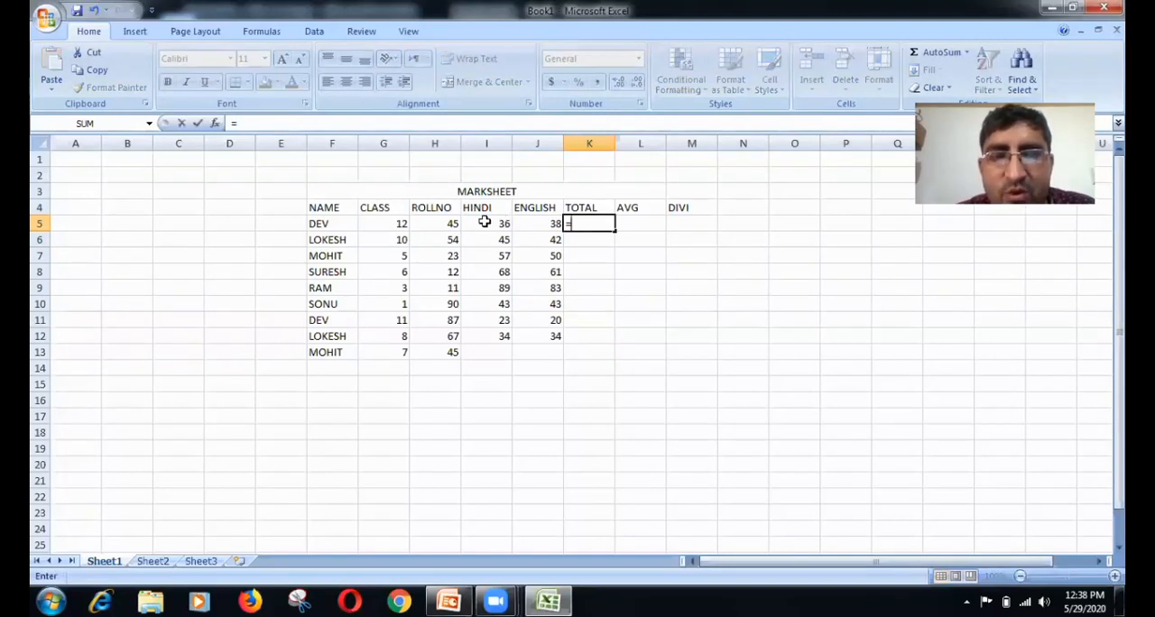
left_click(484, 222)
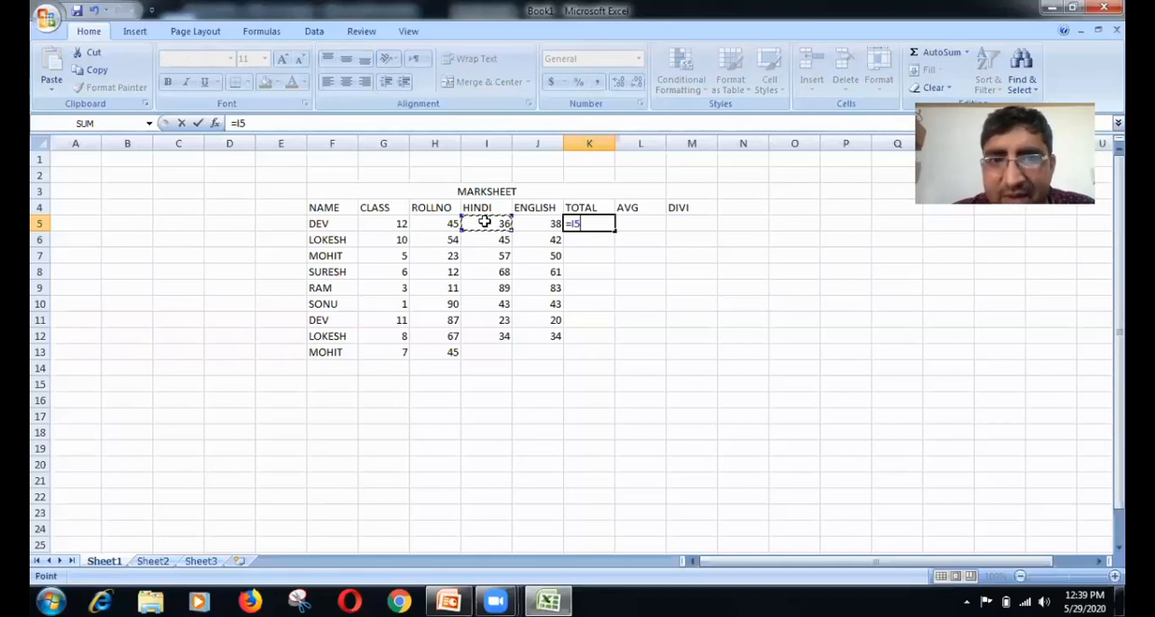
type("+")
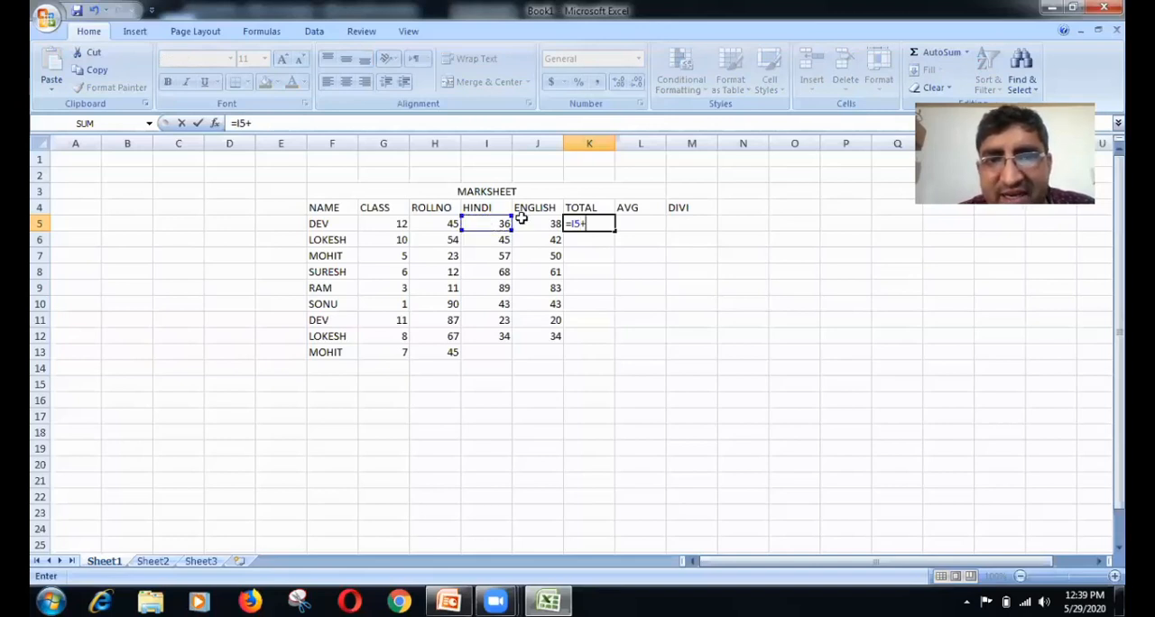
left_click(524, 219)
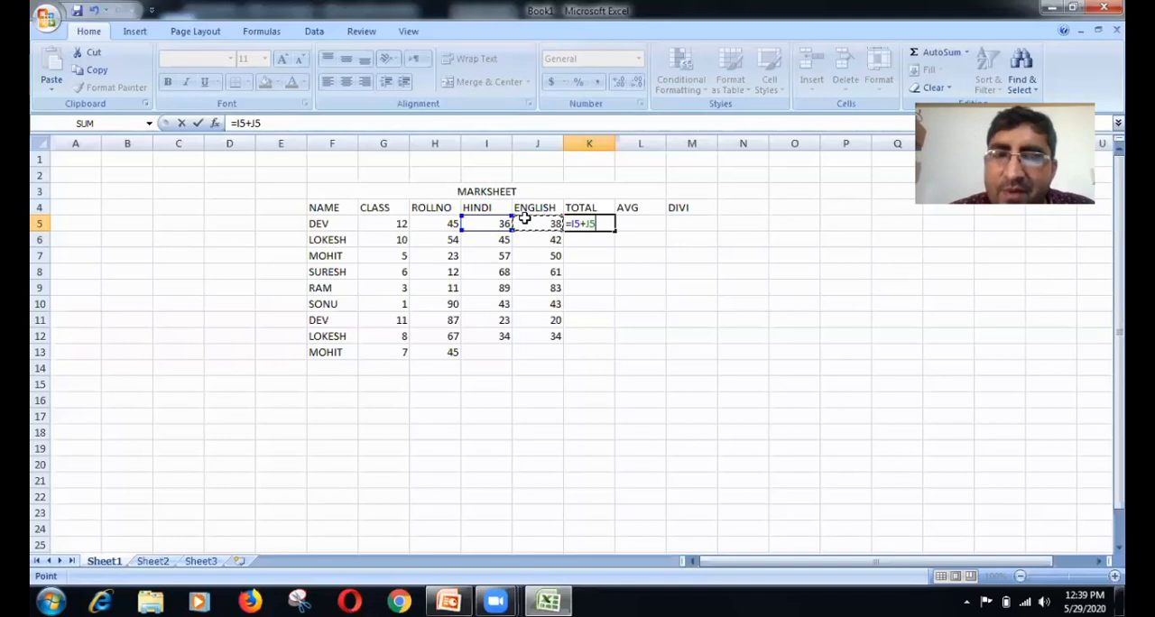
key("Return")
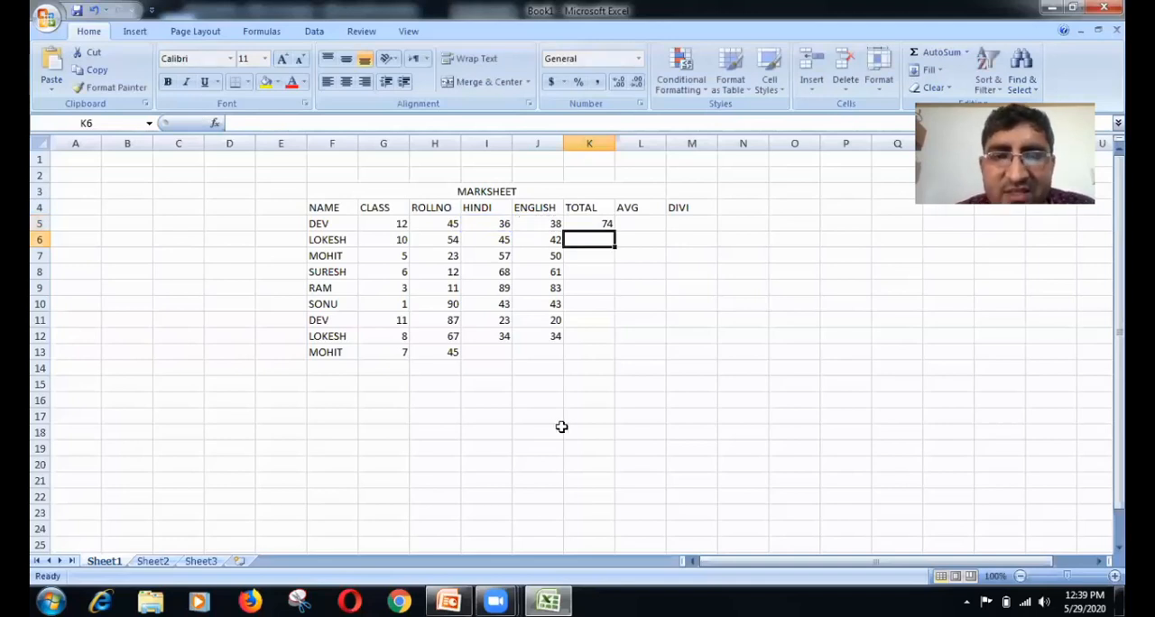
Step: Enter the last student's marks 56 in I13 and 32 in J13, and fill the total formula from K5 down to K13
left_click(503, 350)
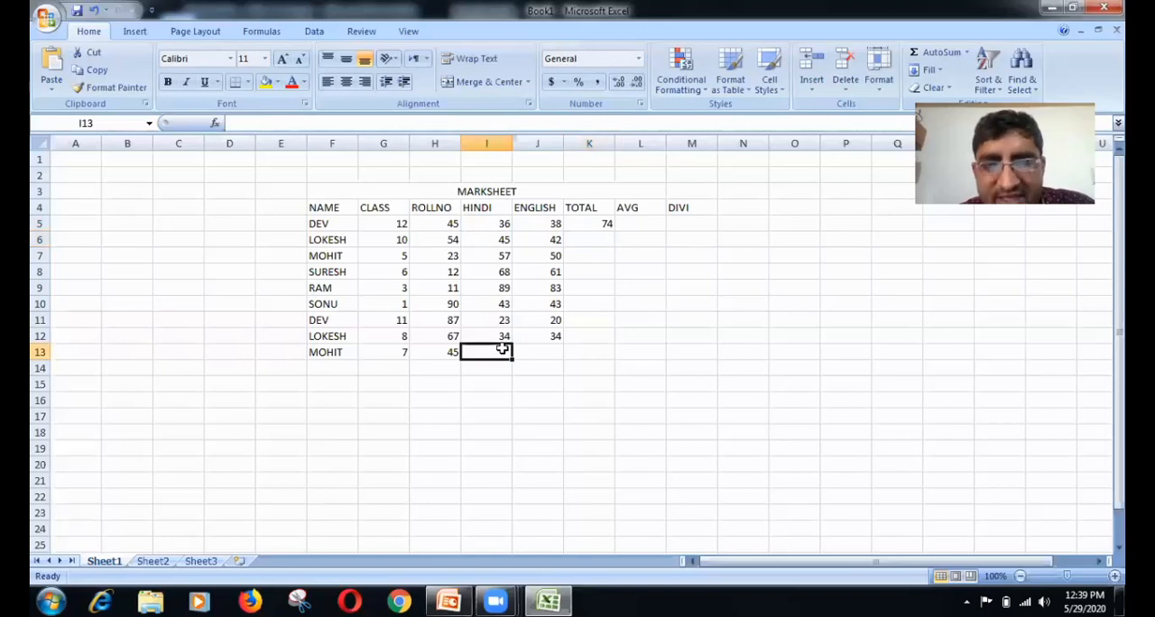
type("56")
key("Tab")
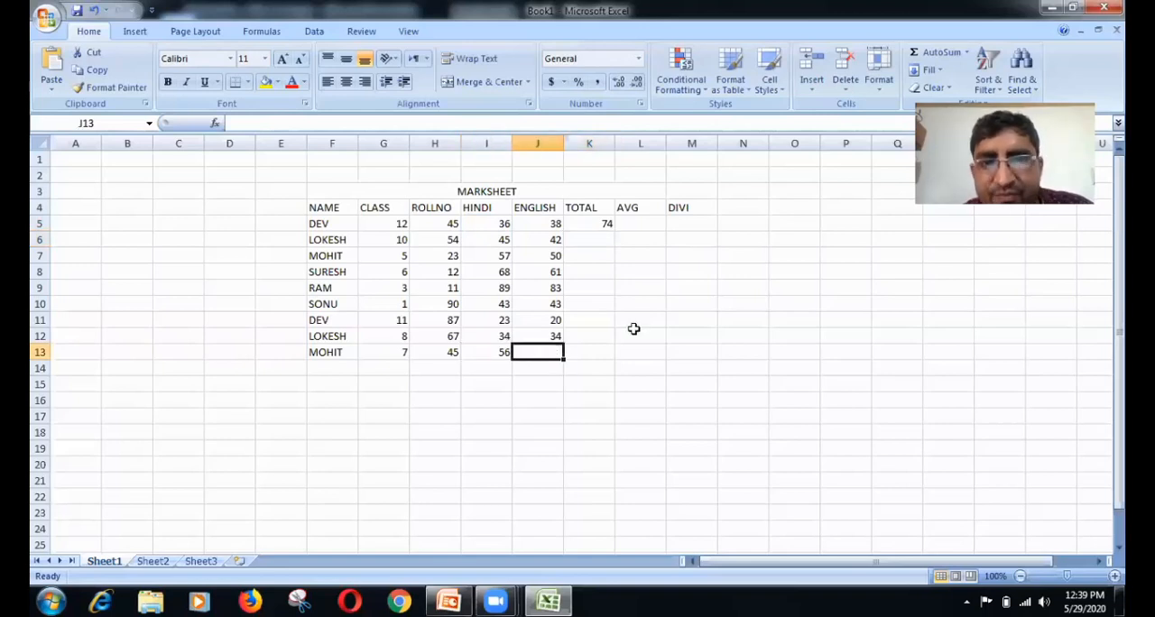
type("32")
left_click(588, 223)
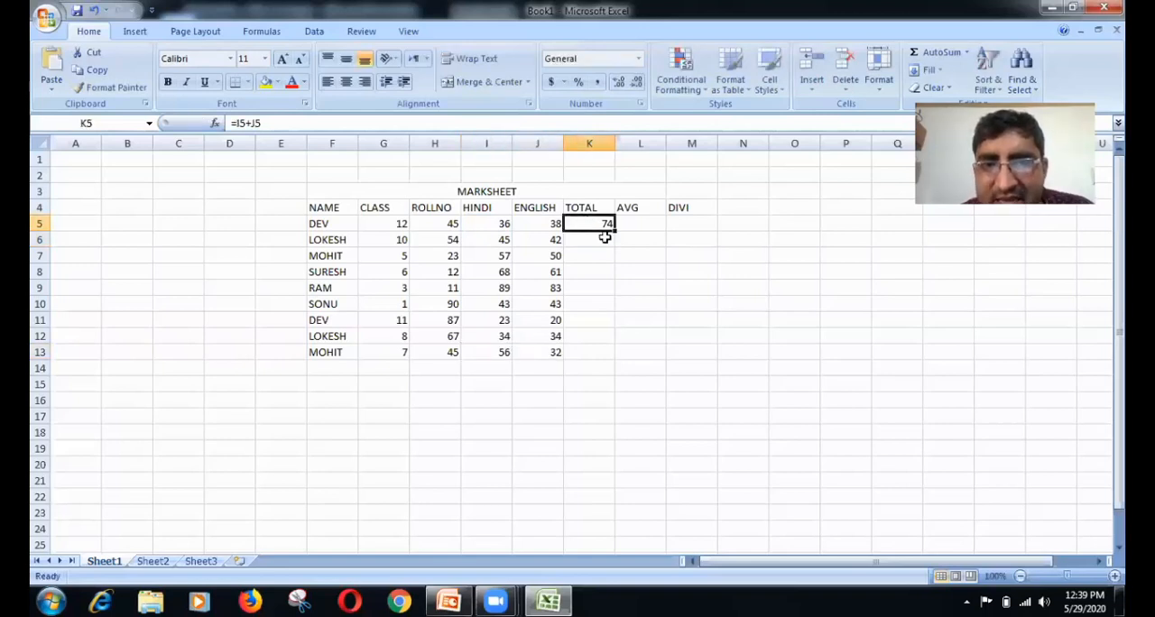
left_click_drag(613, 231, 608, 355)
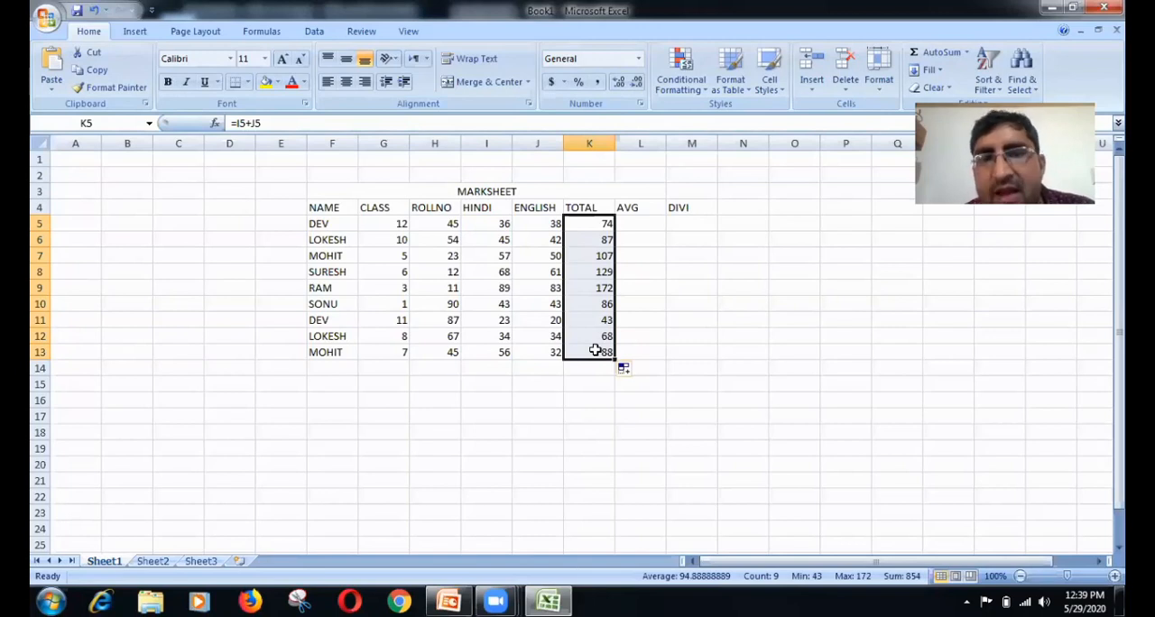
Step: Calculate the average in cell L5 with the formula =K5/2 and fill it down through L13
left_click(640, 225)
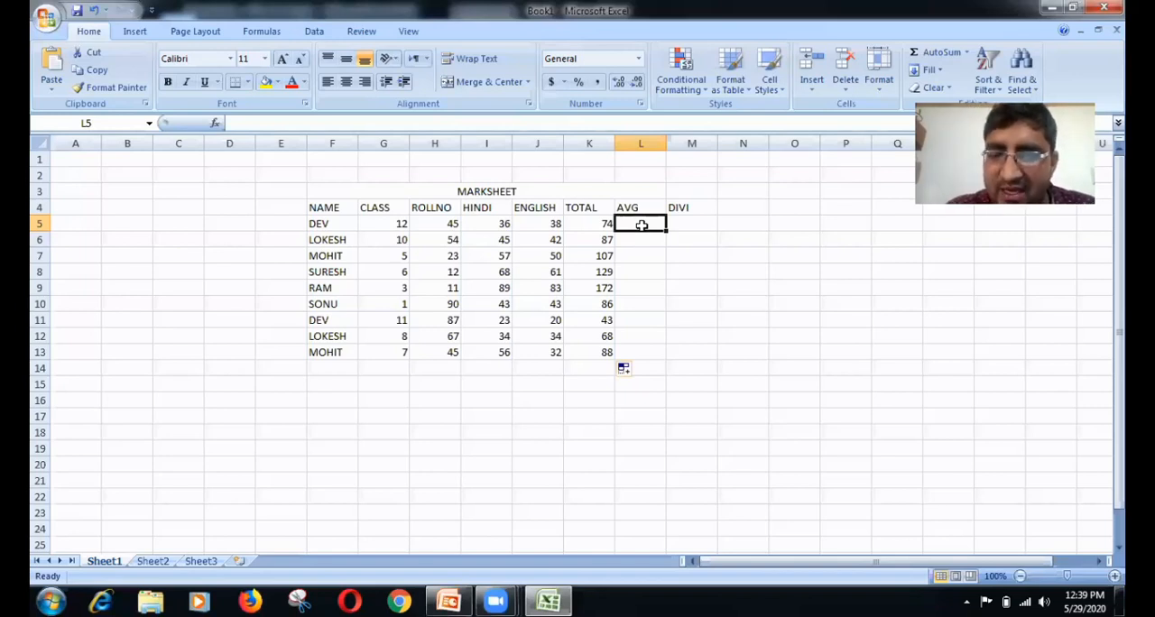
type("=")
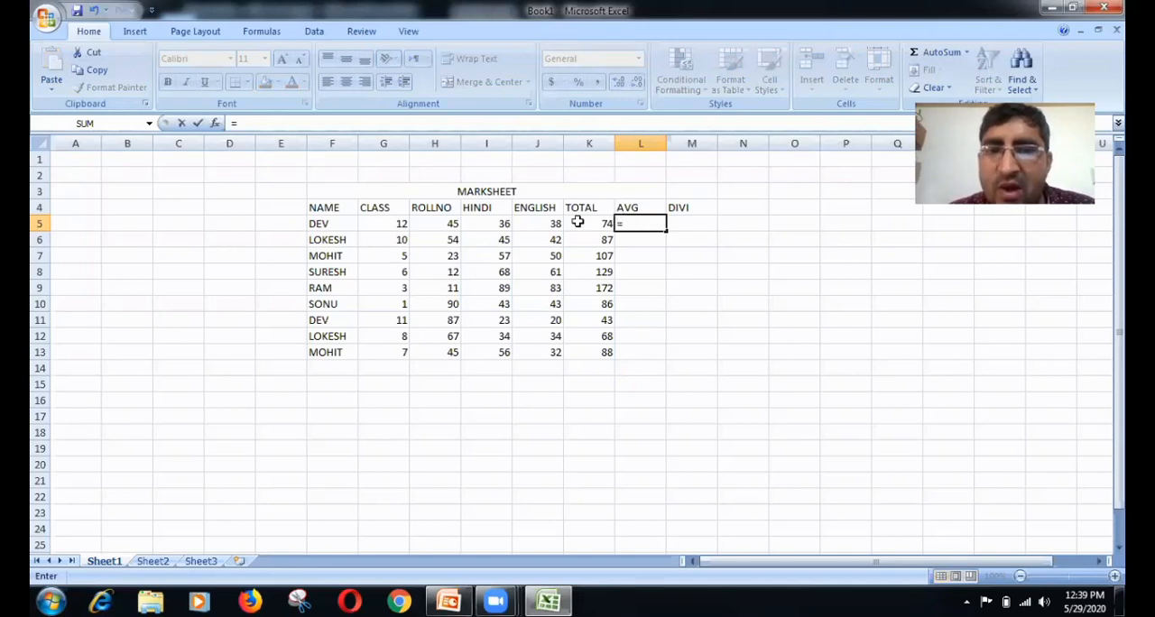
left_click(578, 222)
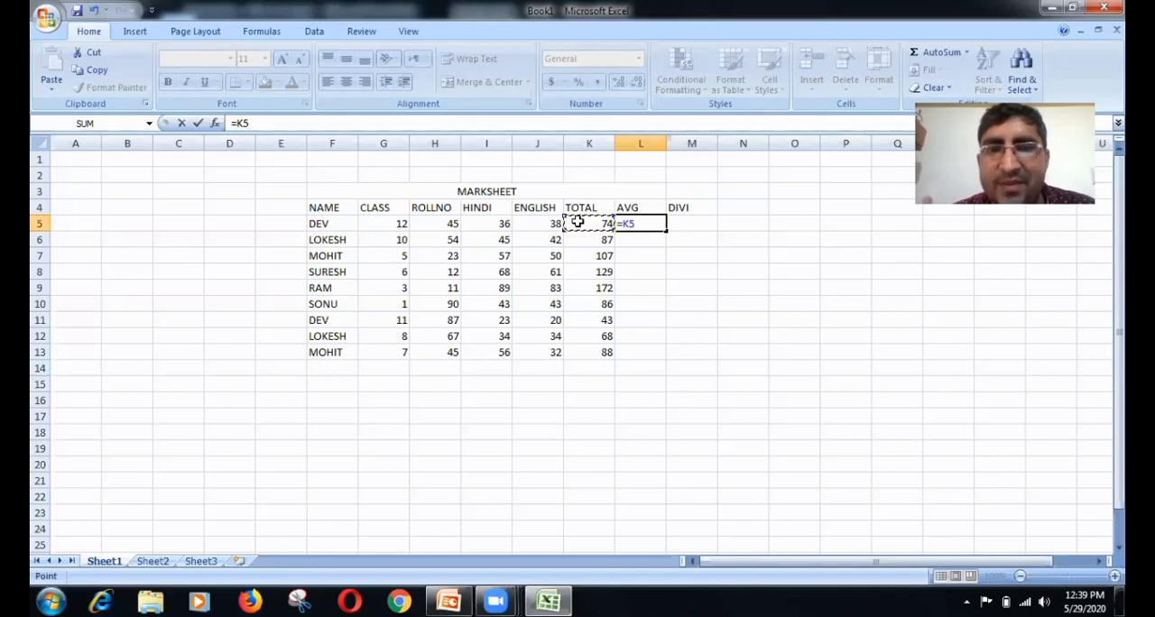
type("/")
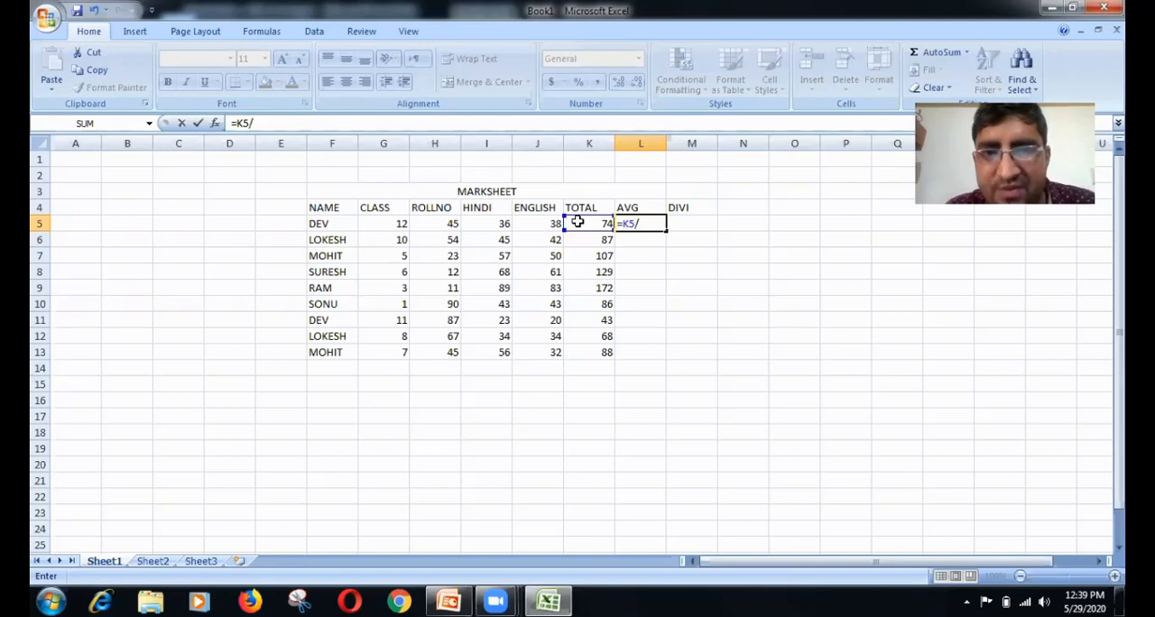
type("2")
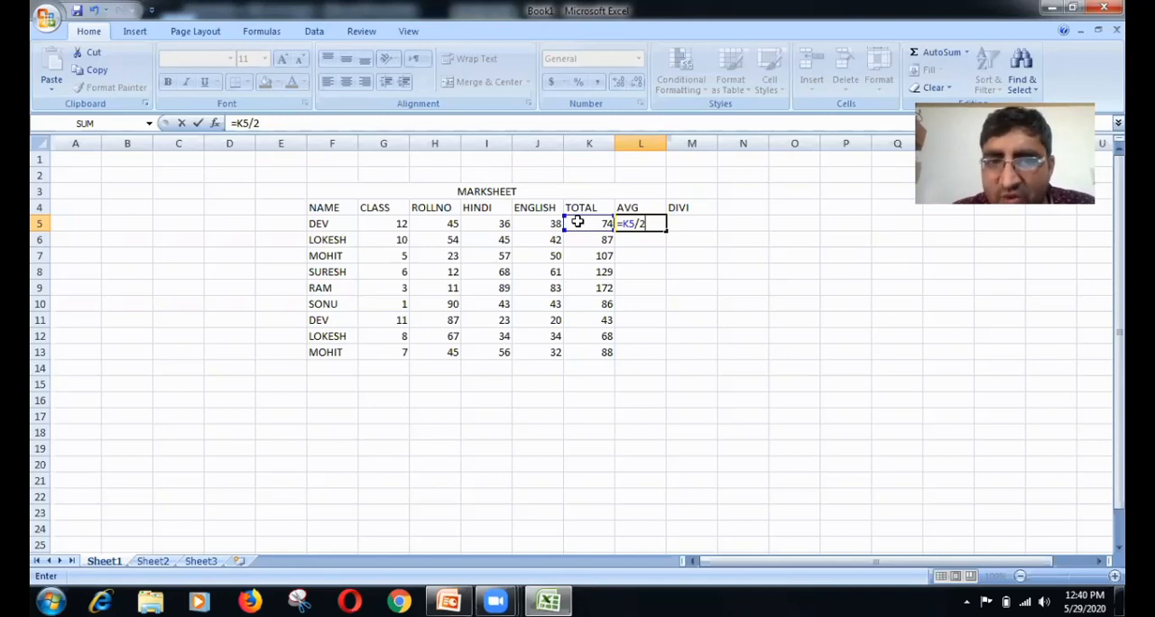
key("Return")
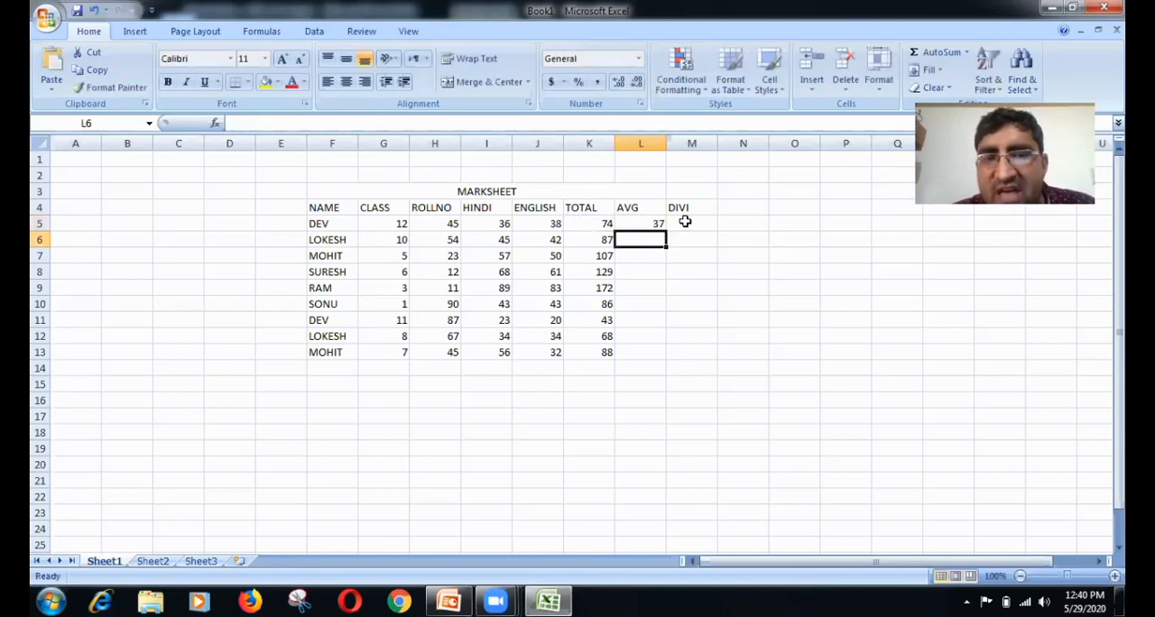
left_click(646, 223)
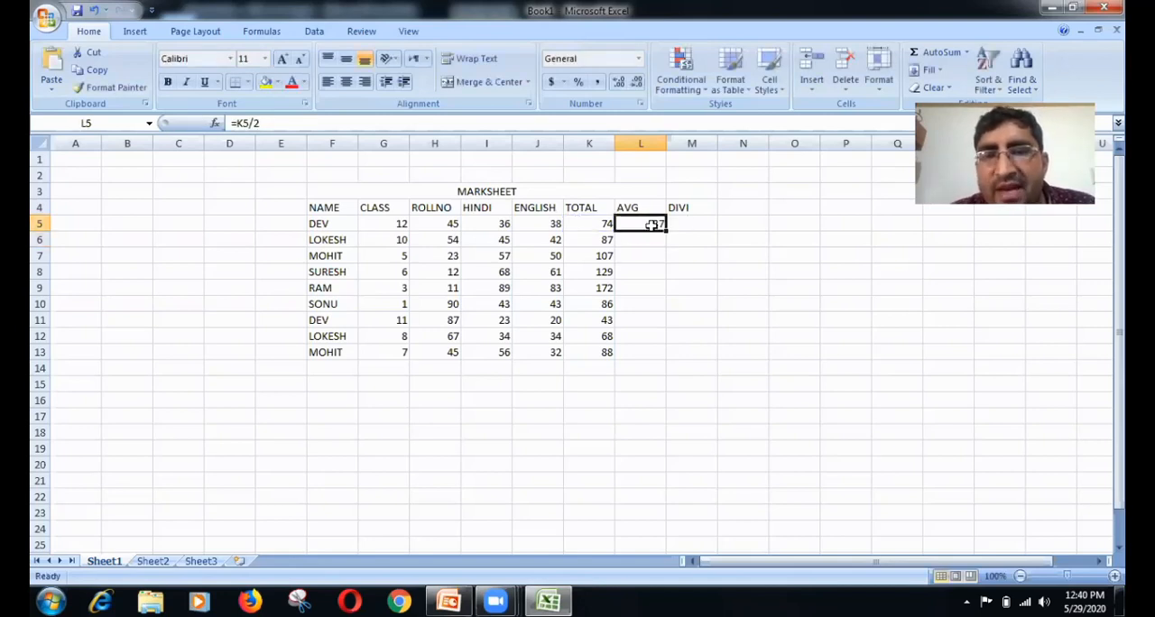
left_click_drag(665, 232, 659, 346)
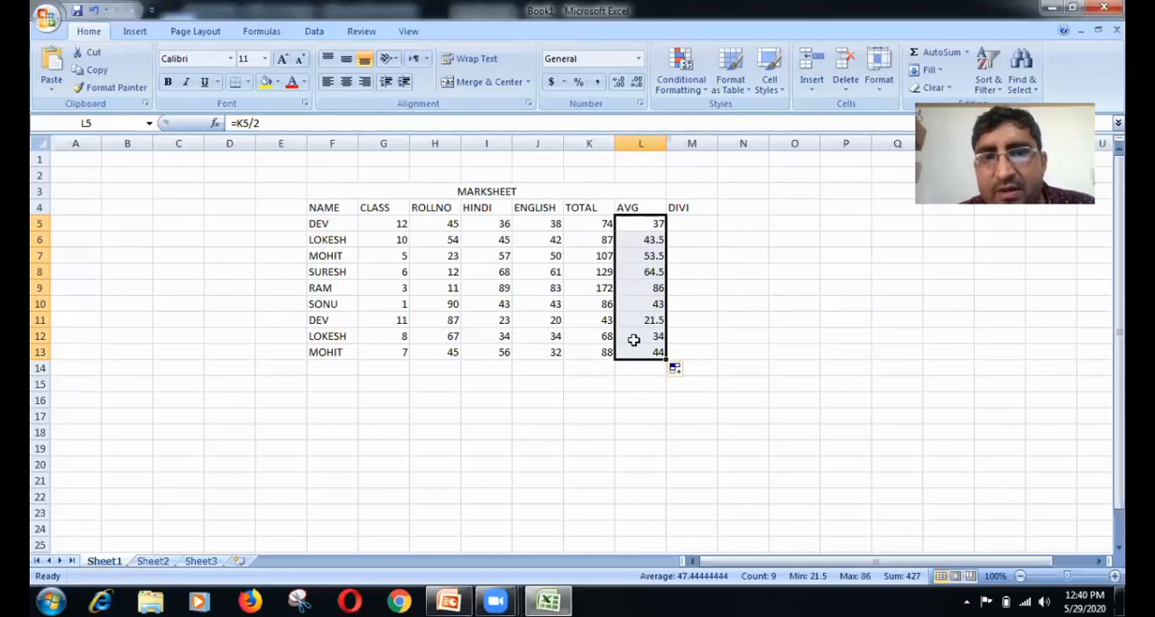
Step: Start a division formula in cell M5 with an IF function returning "MERIT" when L5>=80
left_click(676, 224)
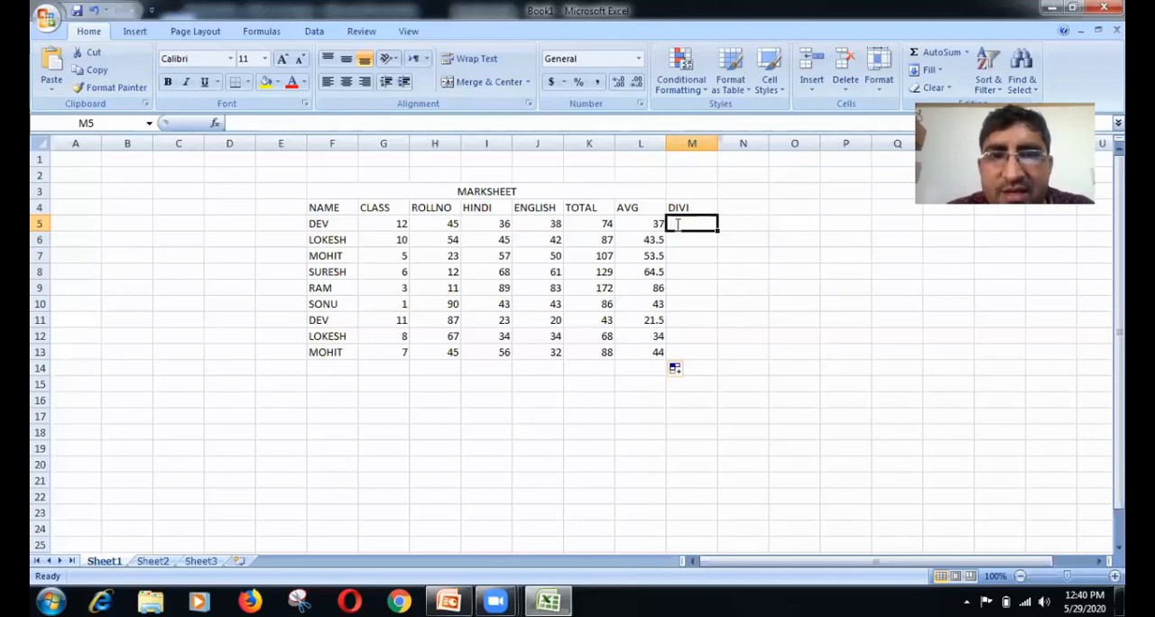
type("=")
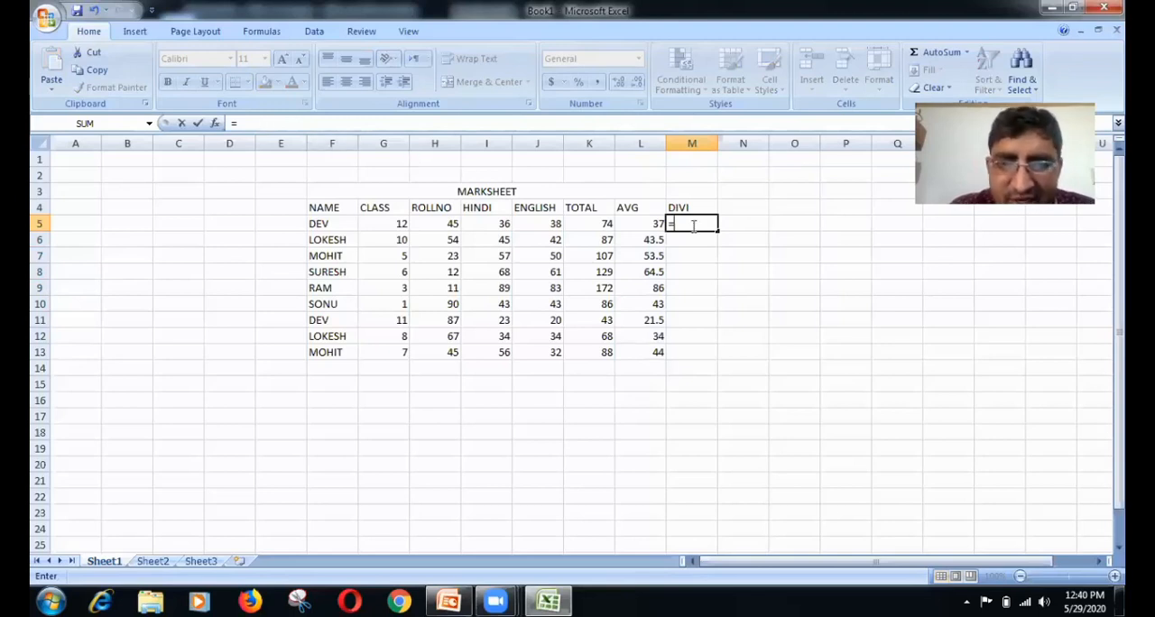
type("IF")
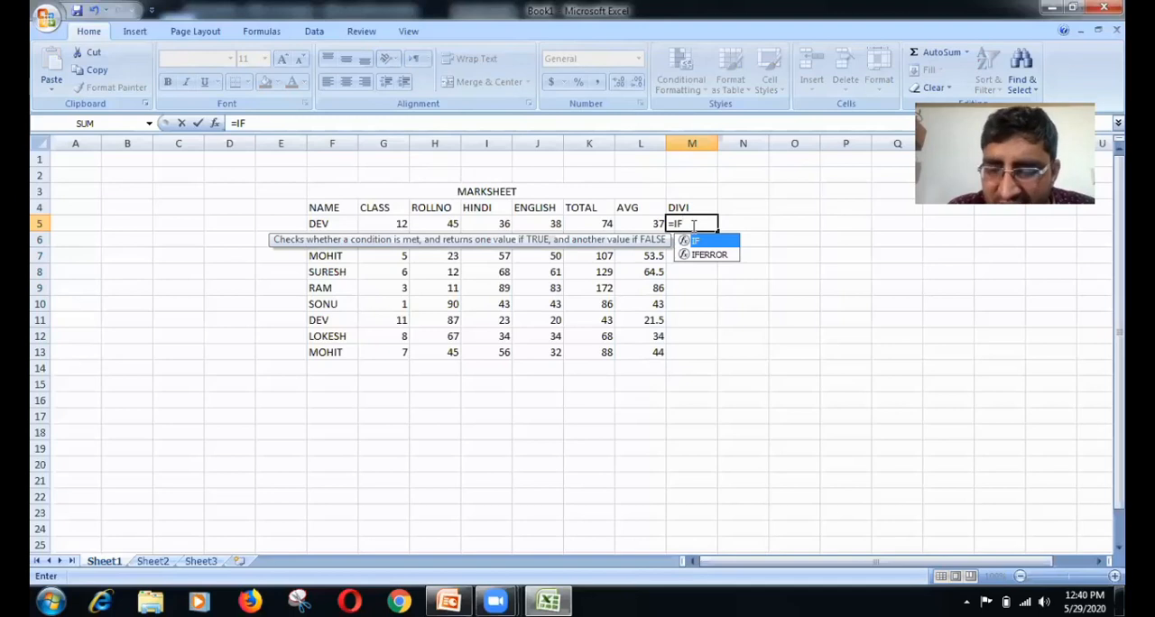
type("(")
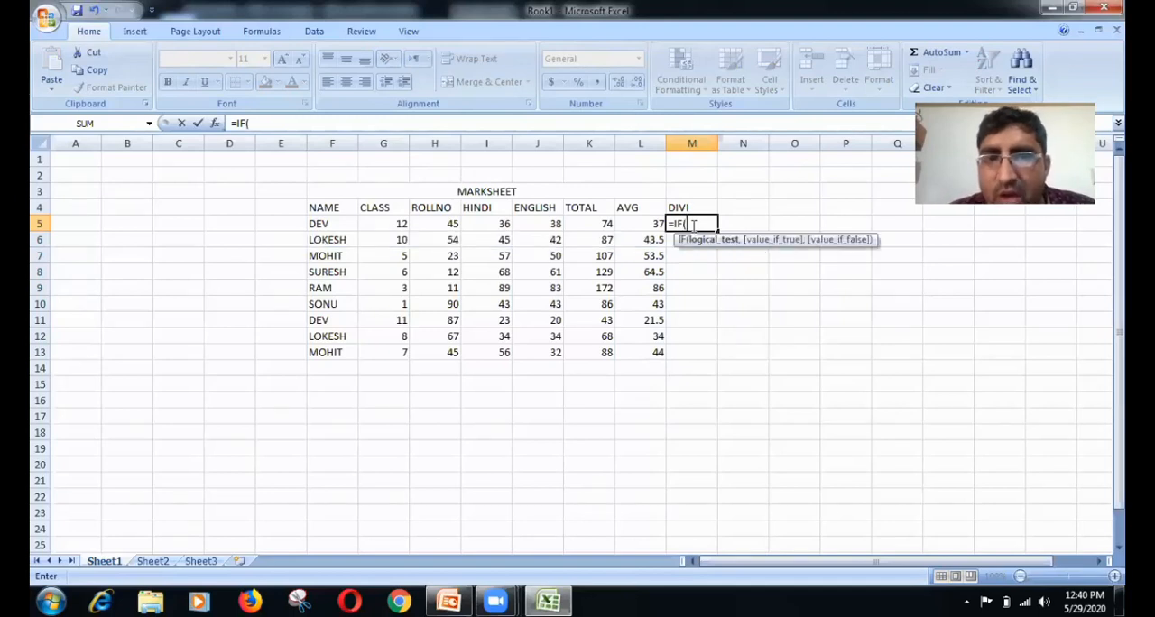
left_click(636, 223)
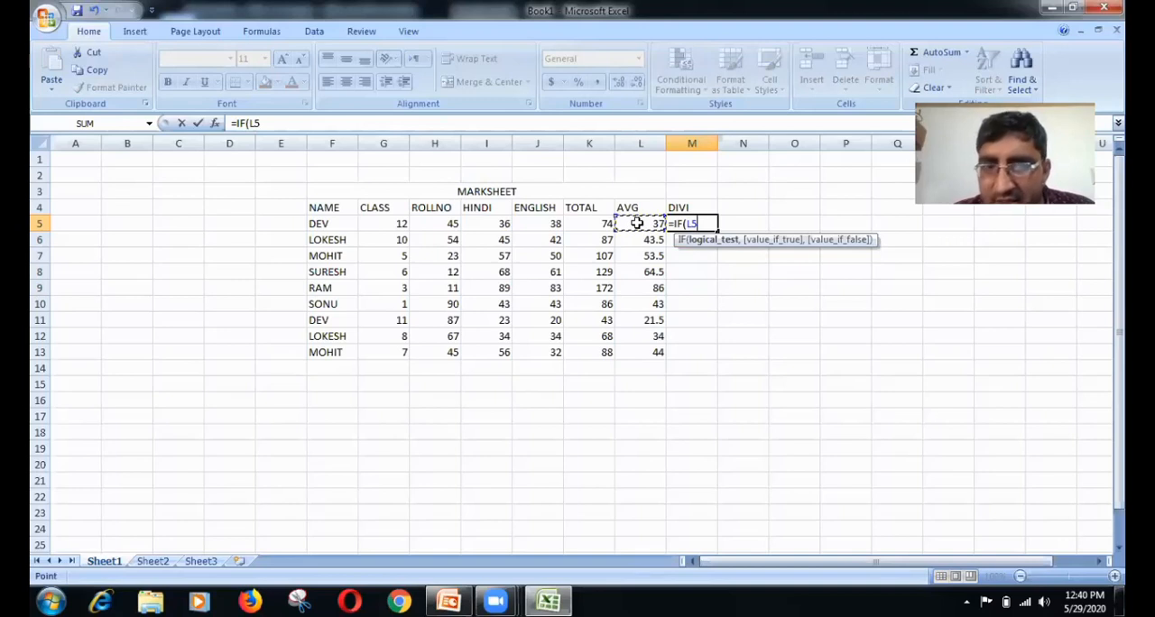
type(">=")
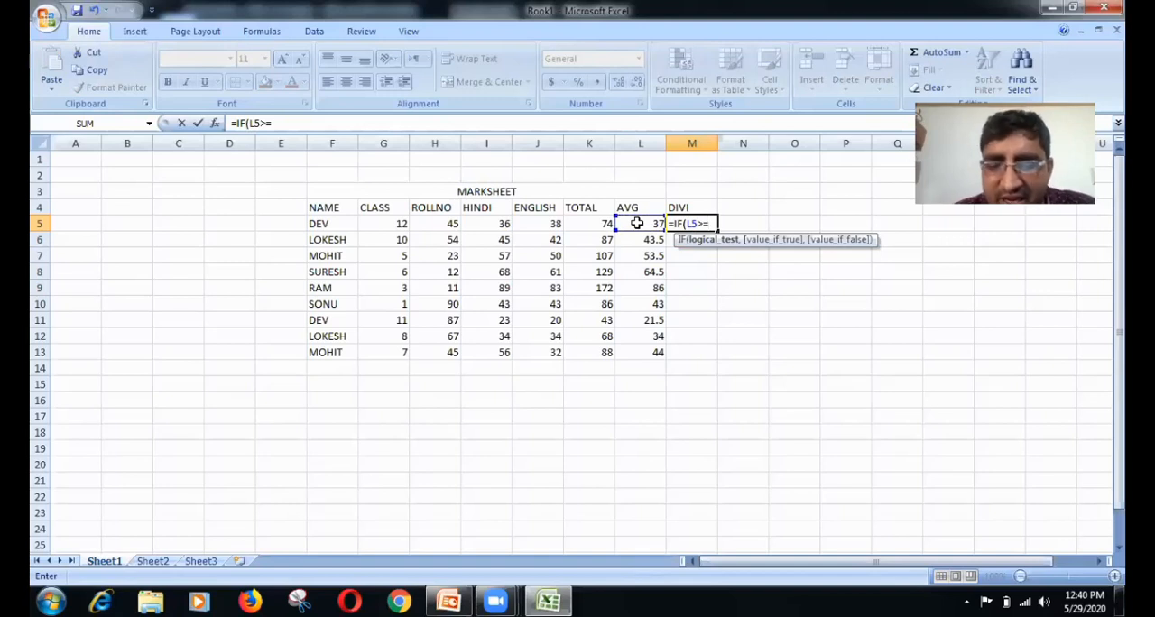
type("80")
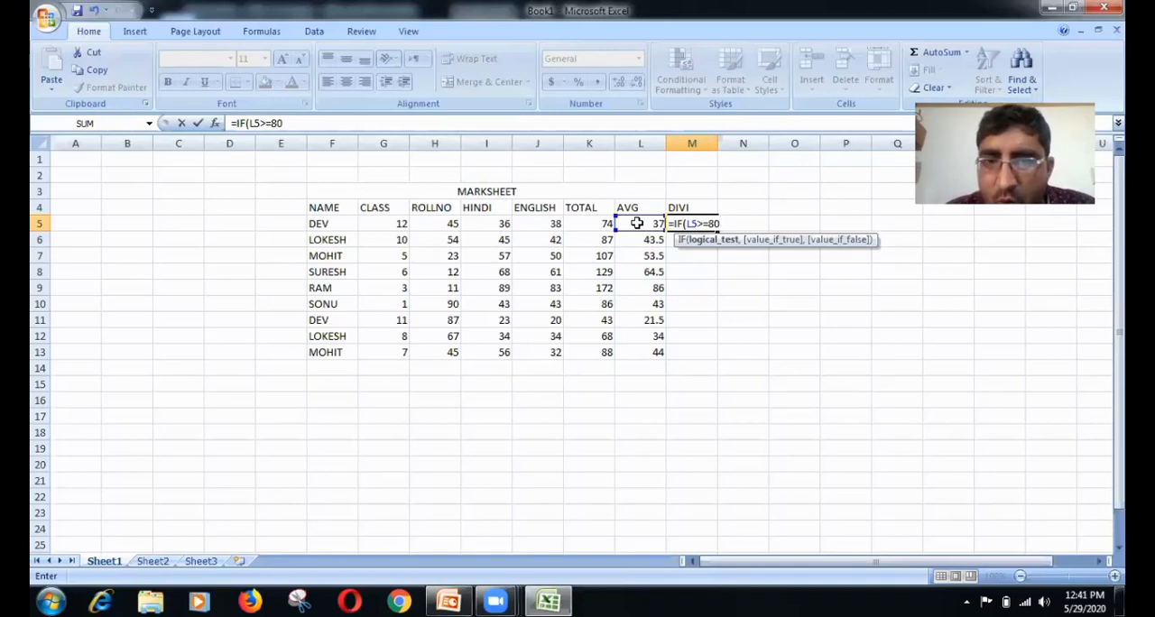
type(",")
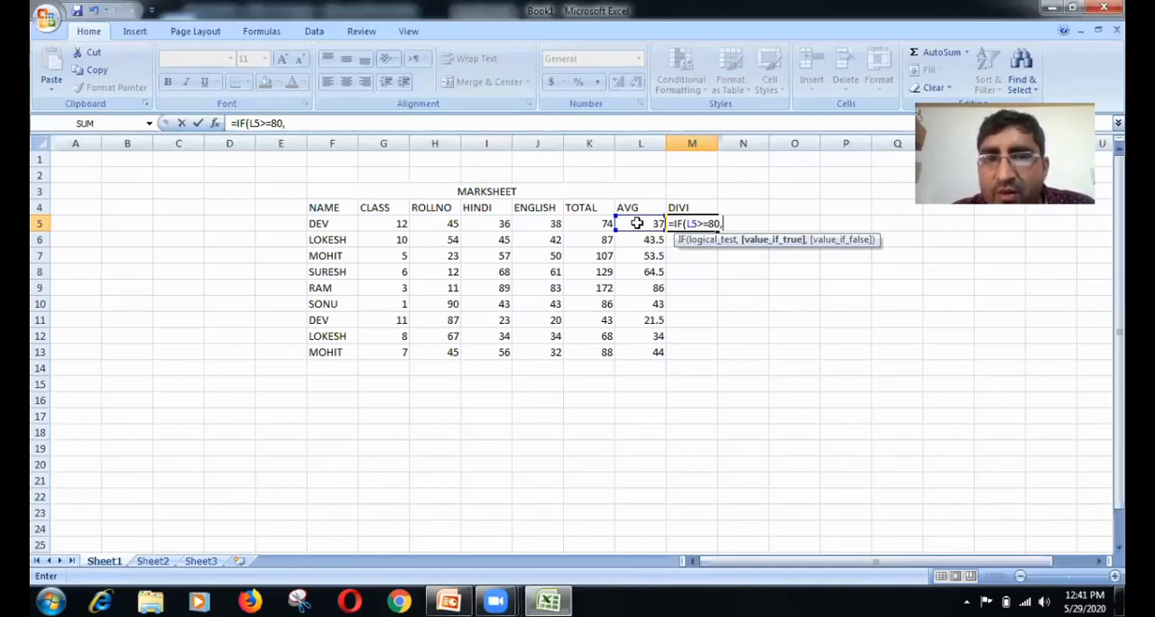
type("\"")
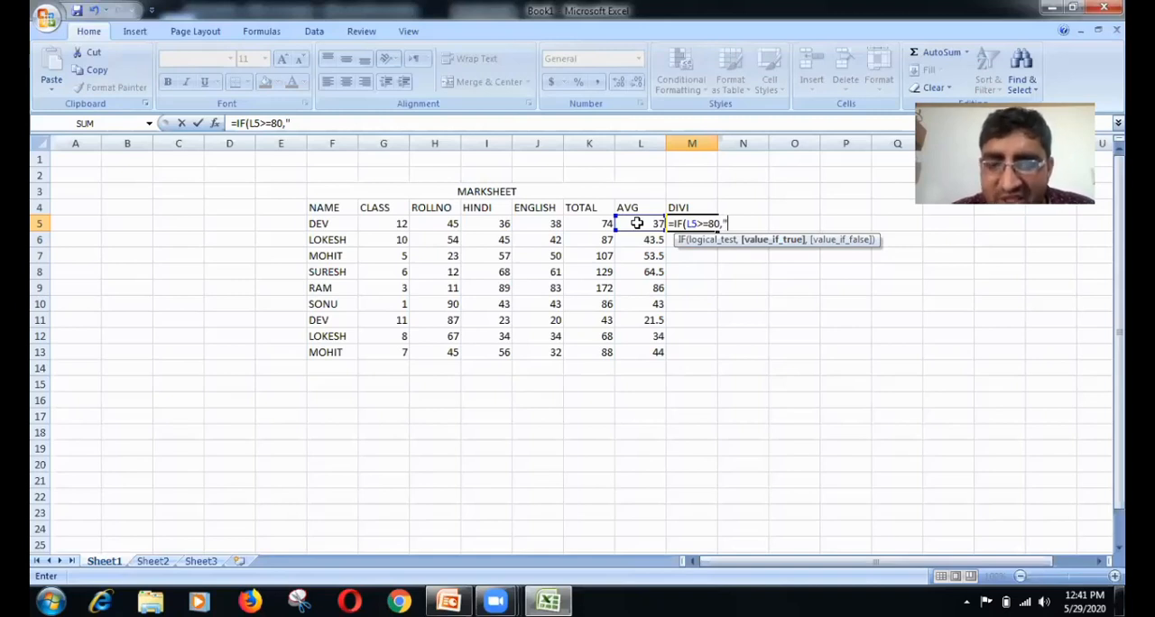
type("MERIT")
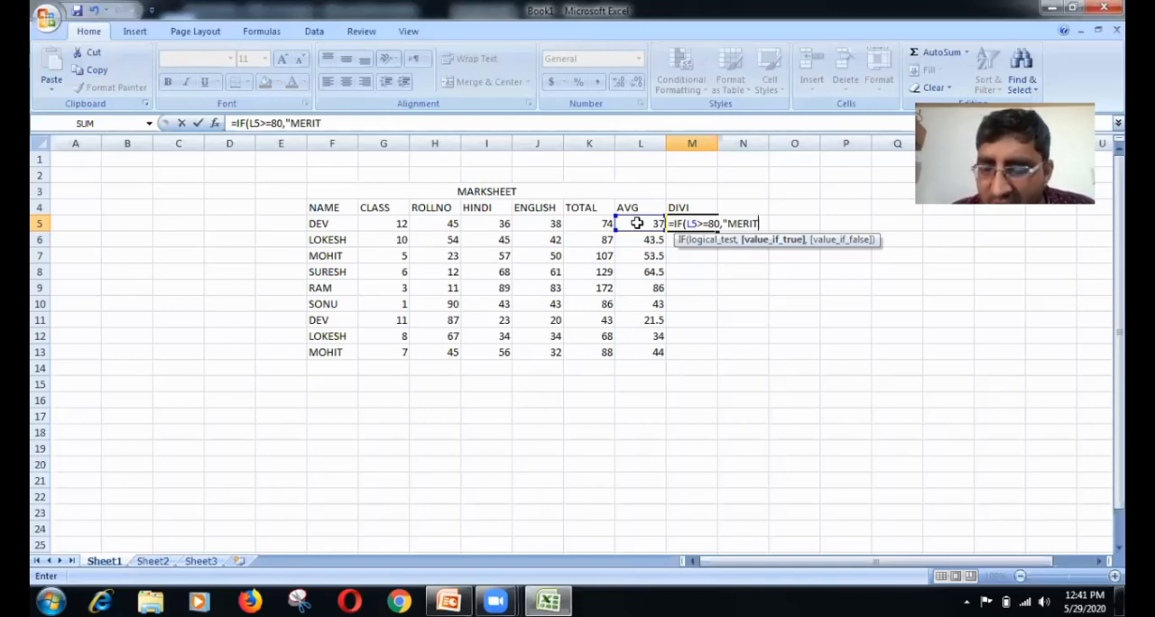
type("\"")
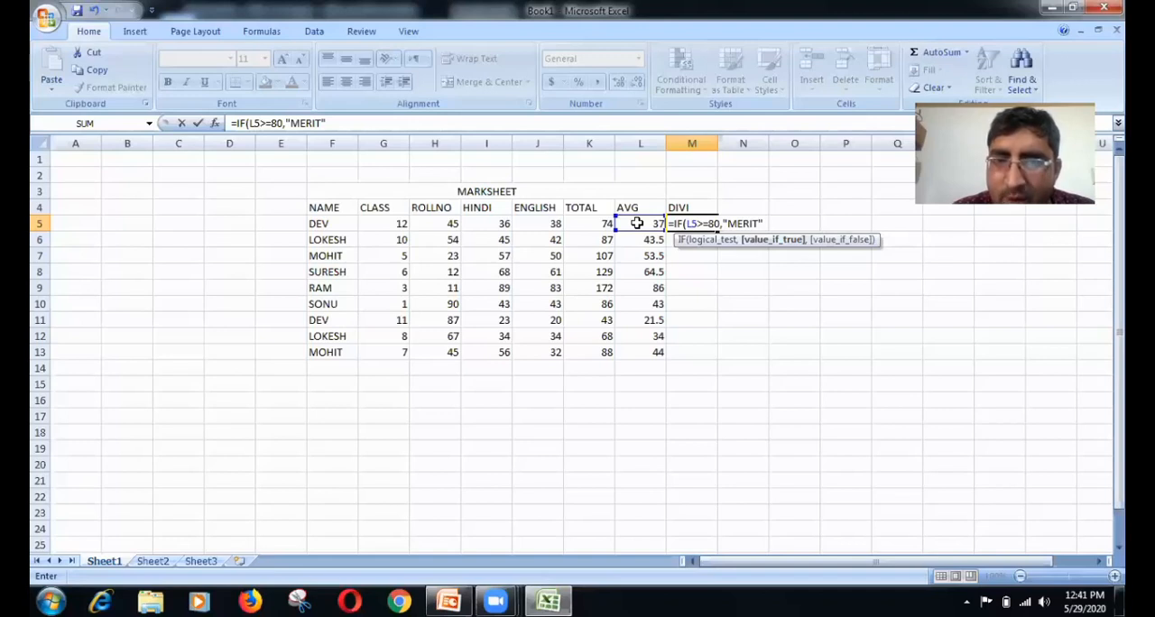
type(",")
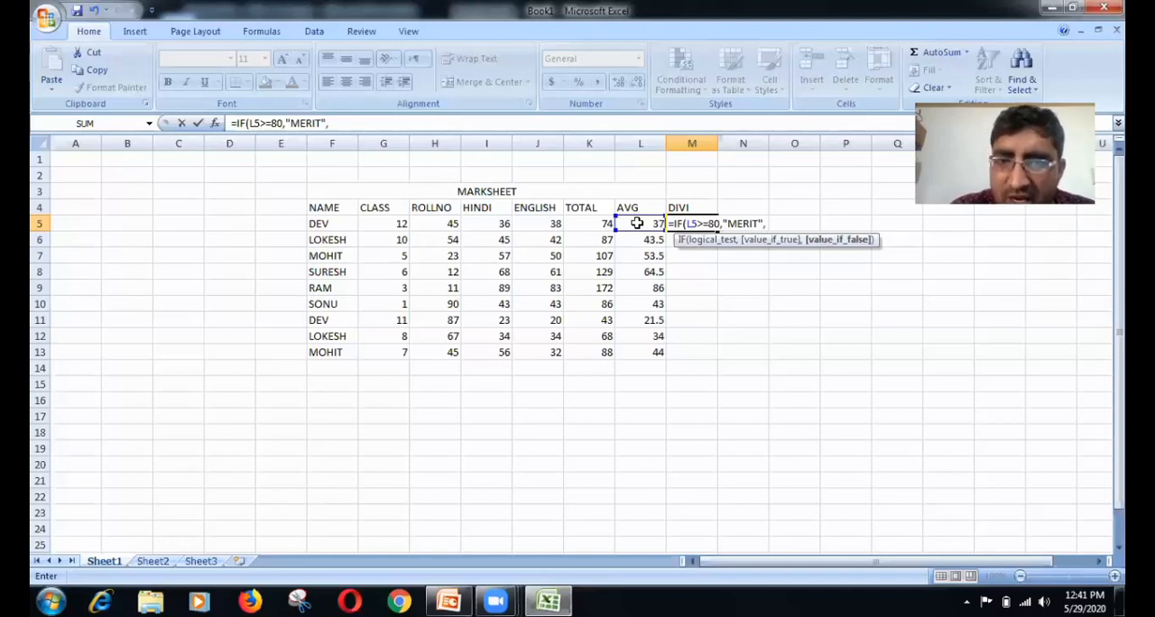
type("I")
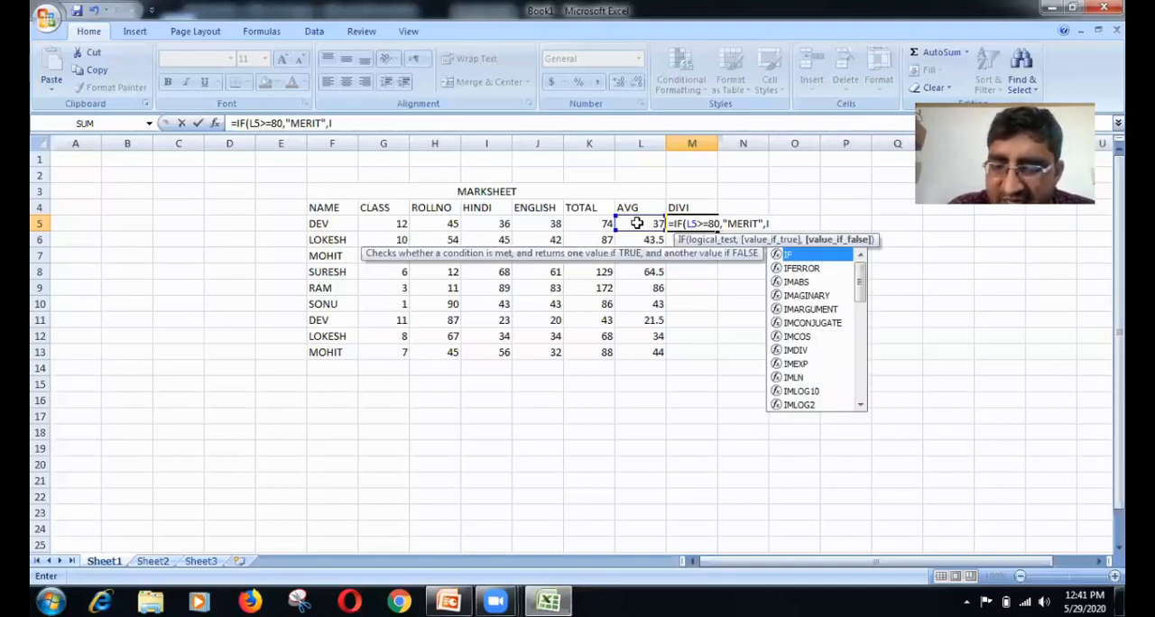
type("F(")
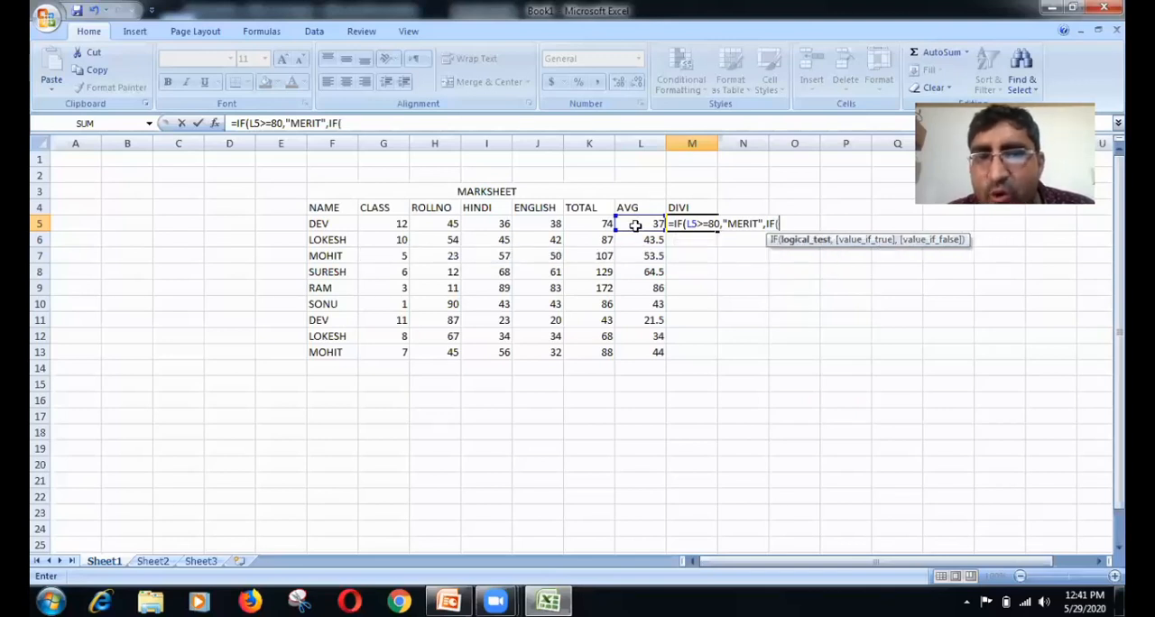
Step: Nest a second IF in the M5 formula that returns "FIRST" when L5>=60
left_click(635, 224)
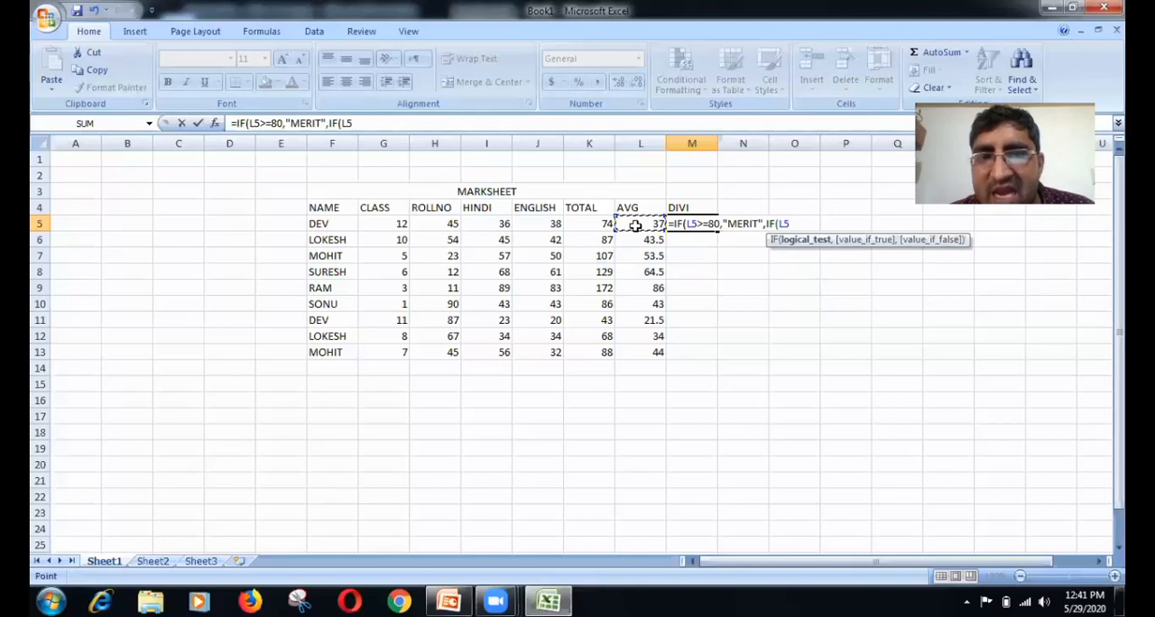
type(">")
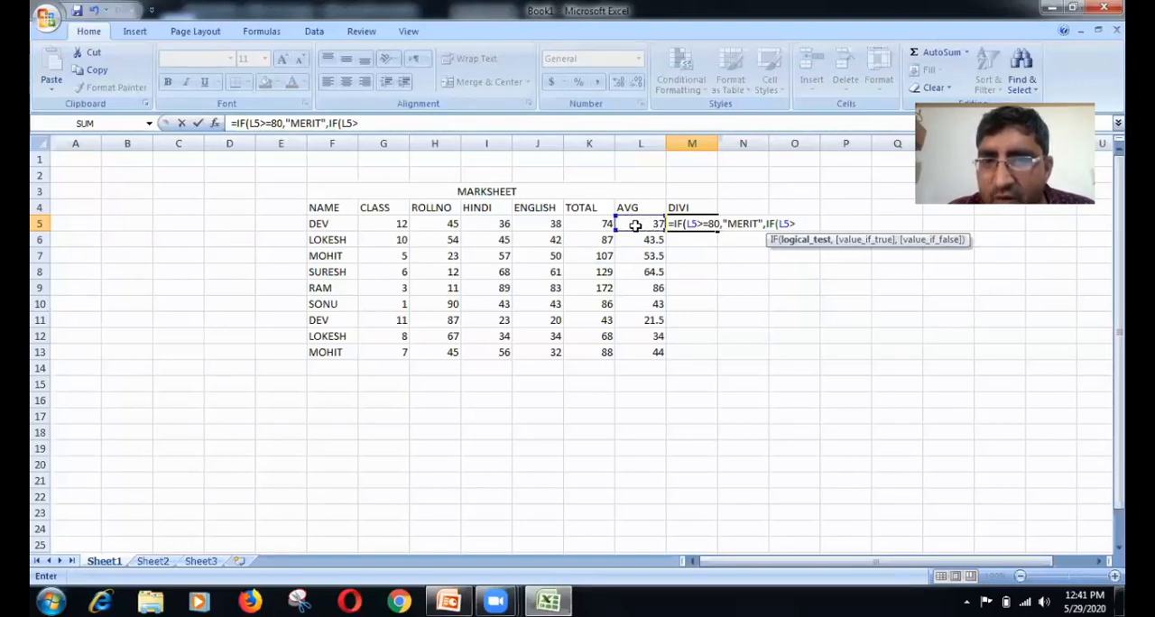
type("=")
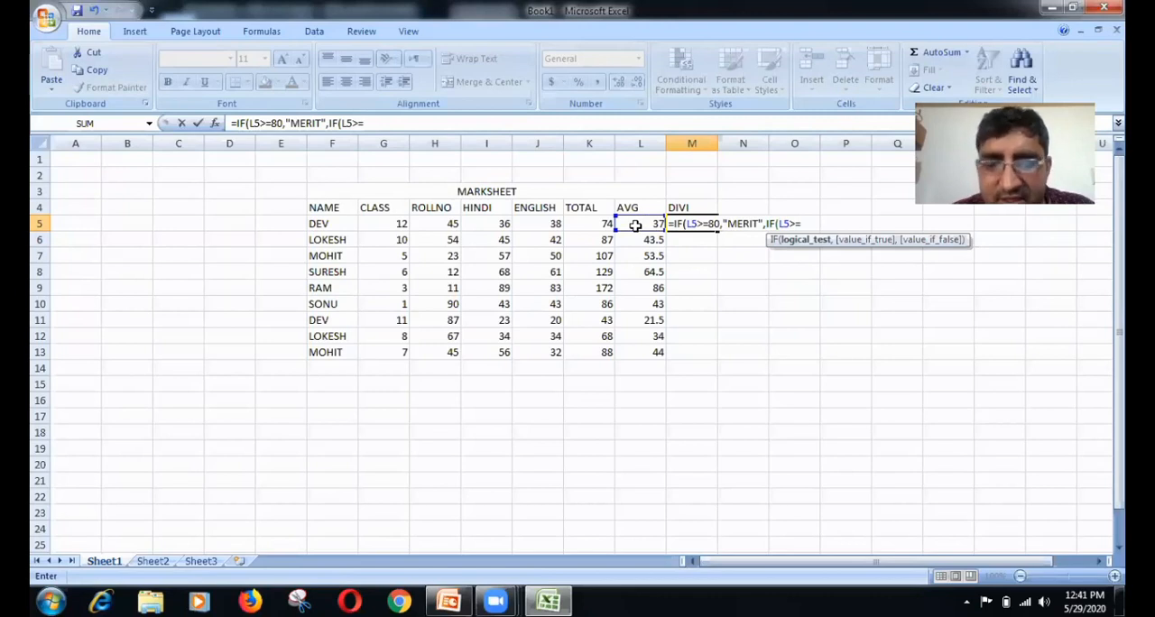
type("60,\"FIRST")
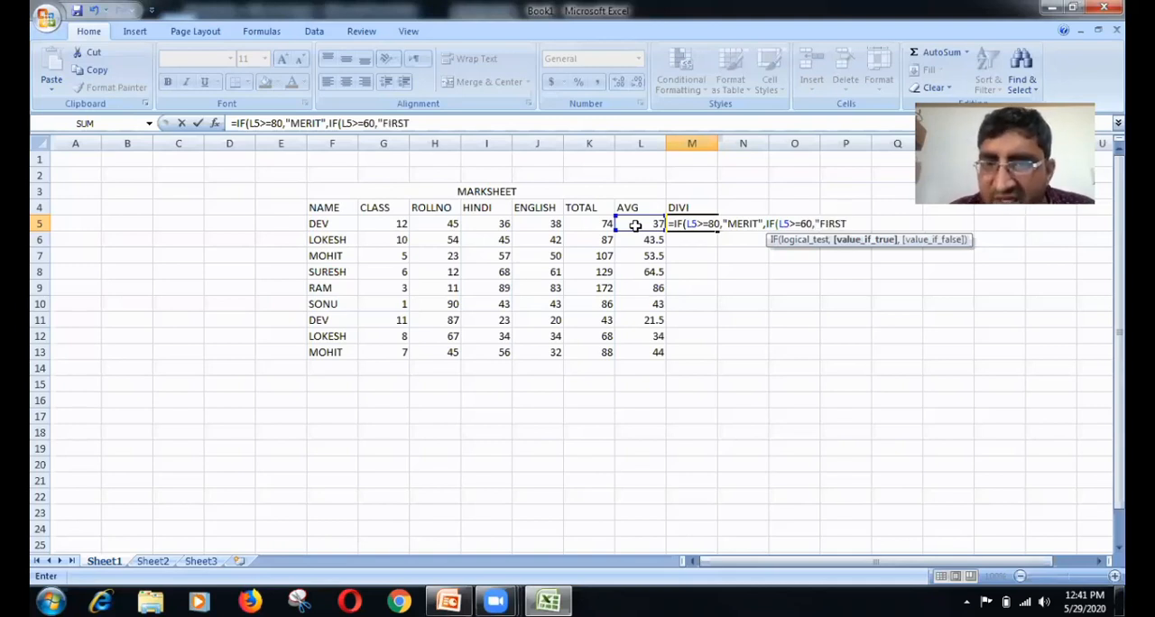
type("\",")
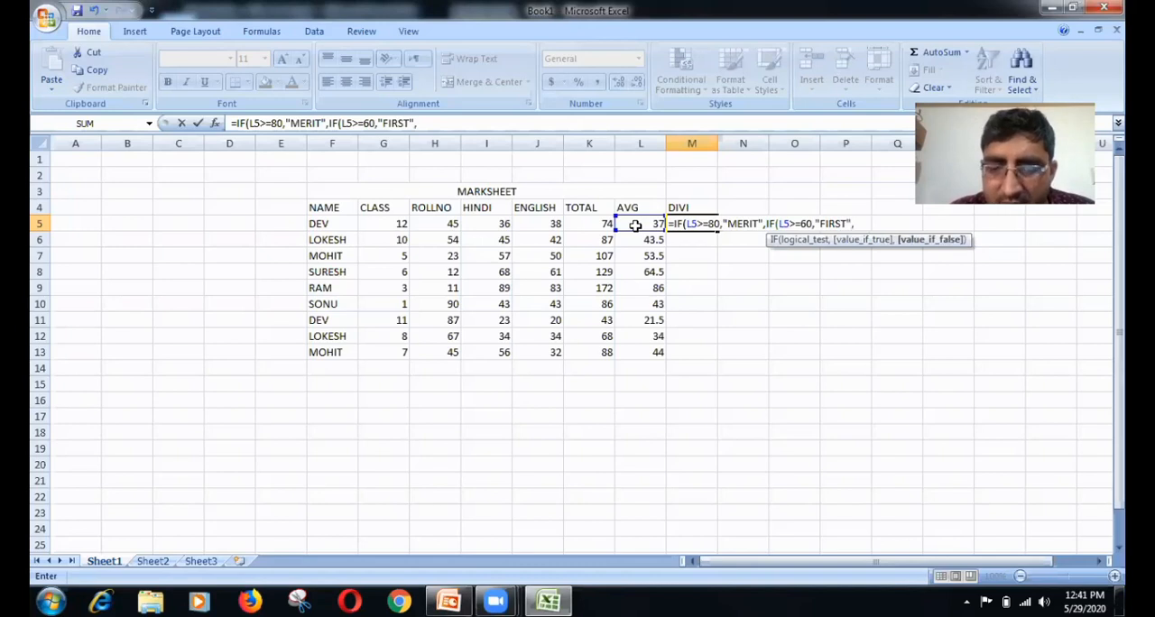
type("I")
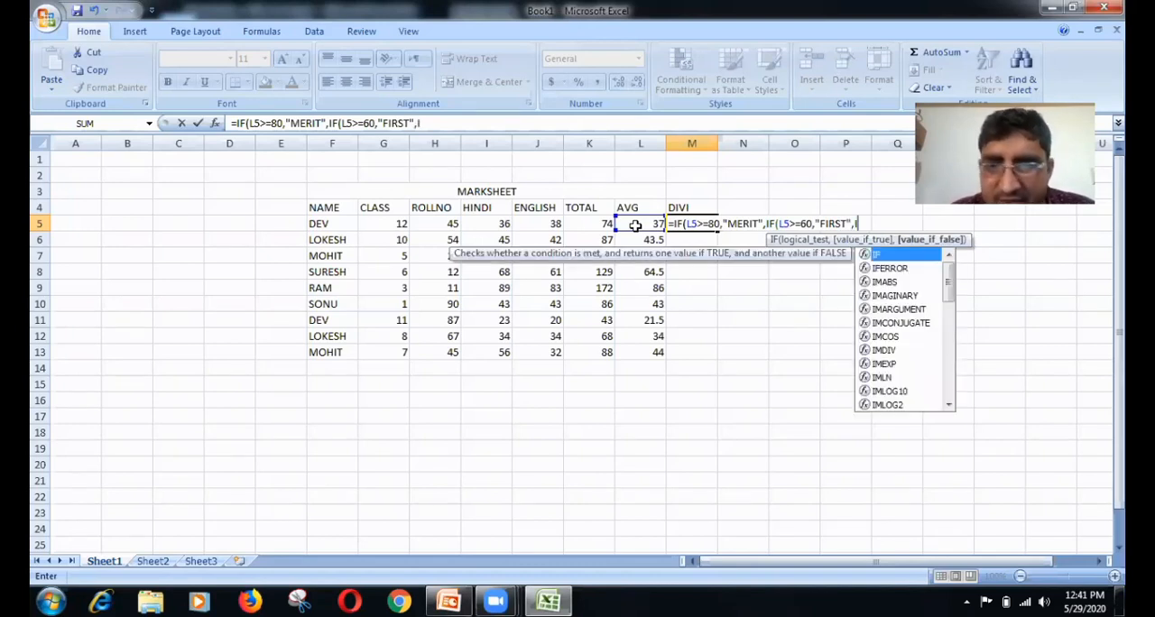
type("F")
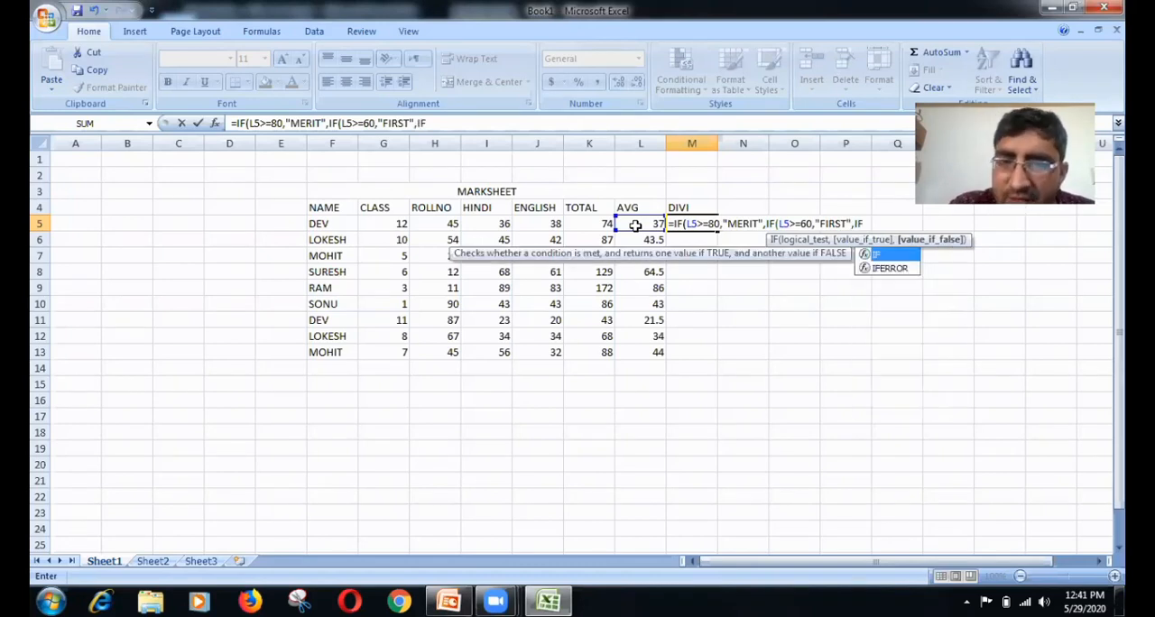
type("(")
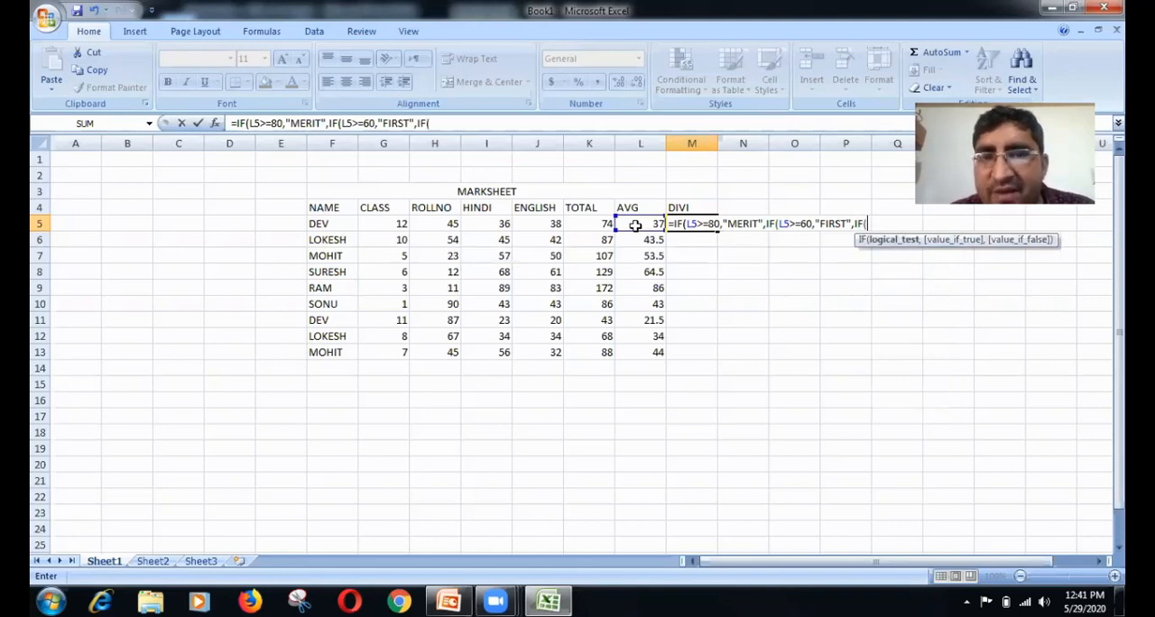
Step: Nest a third IF in the M5 formula that returns "SECOND" when L5>=50
left_click(635, 226)
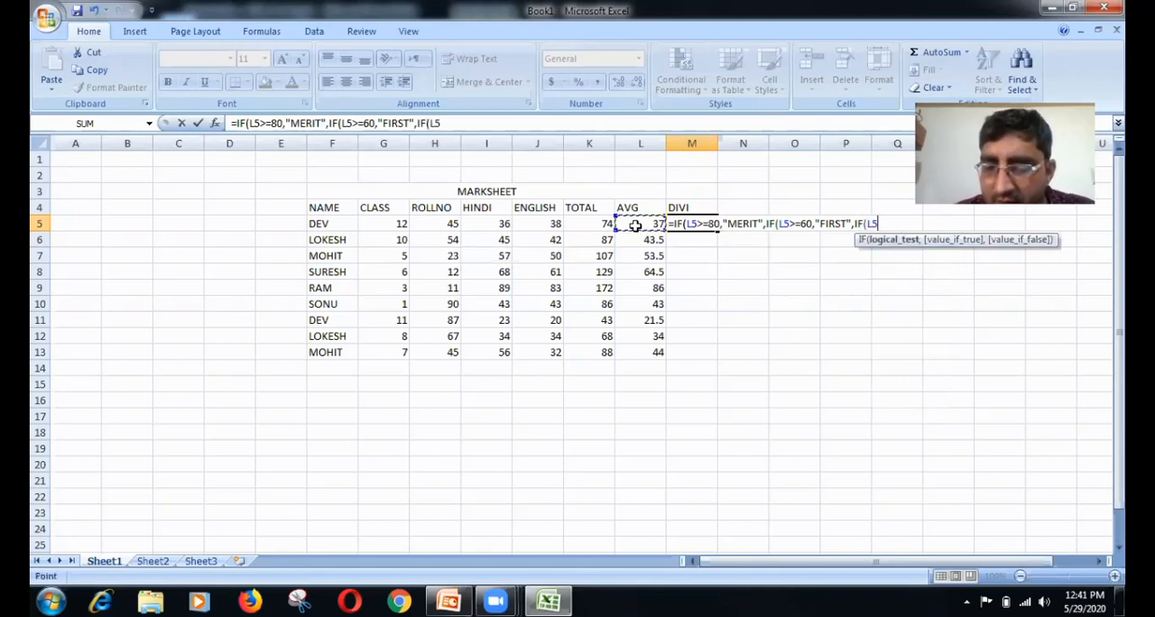
type(">")
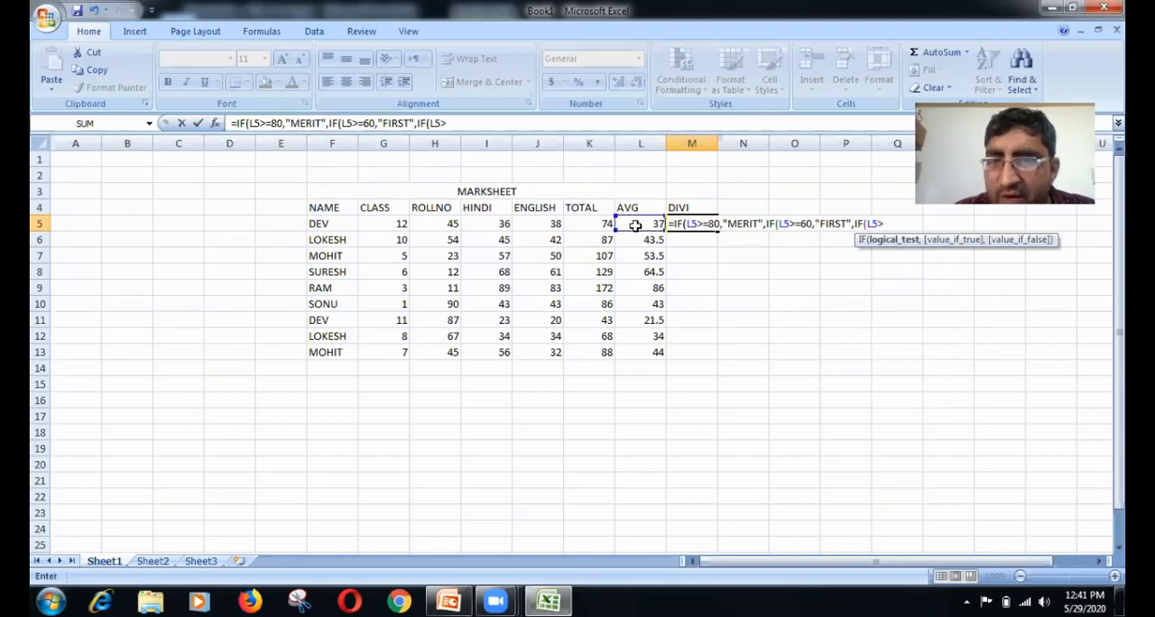
type("=")
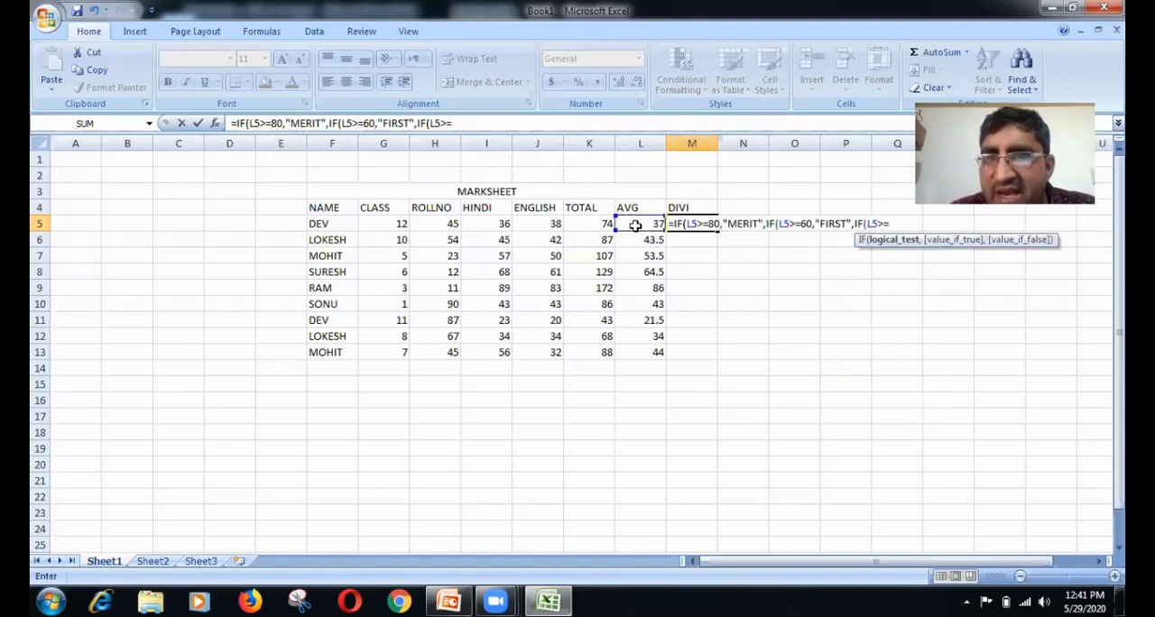
type("5")
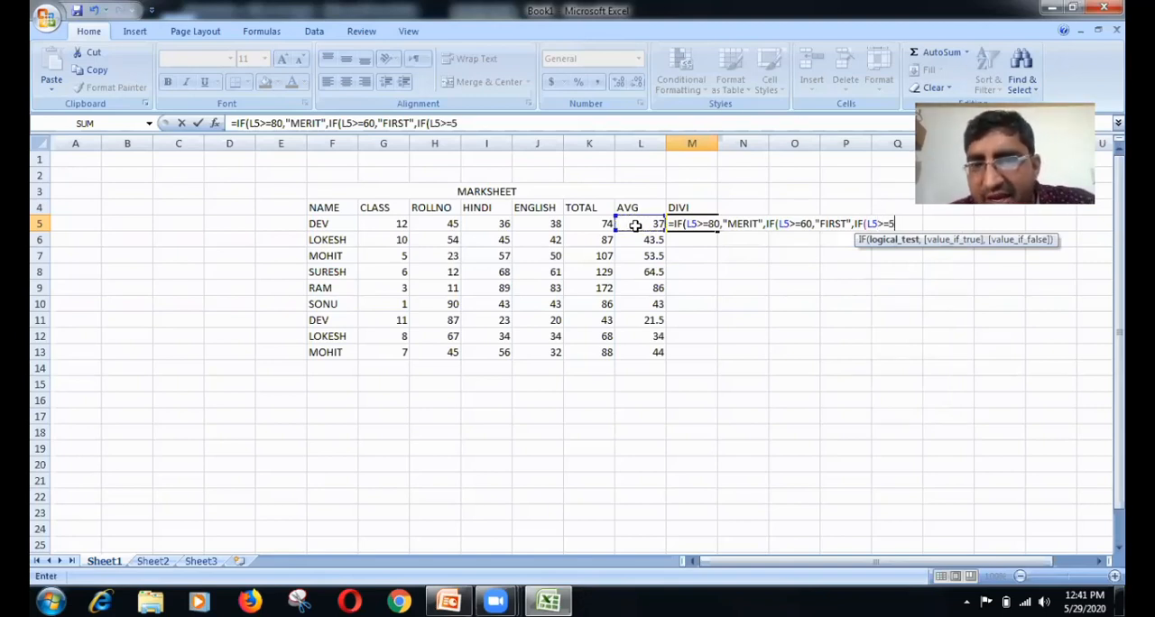
type("0")
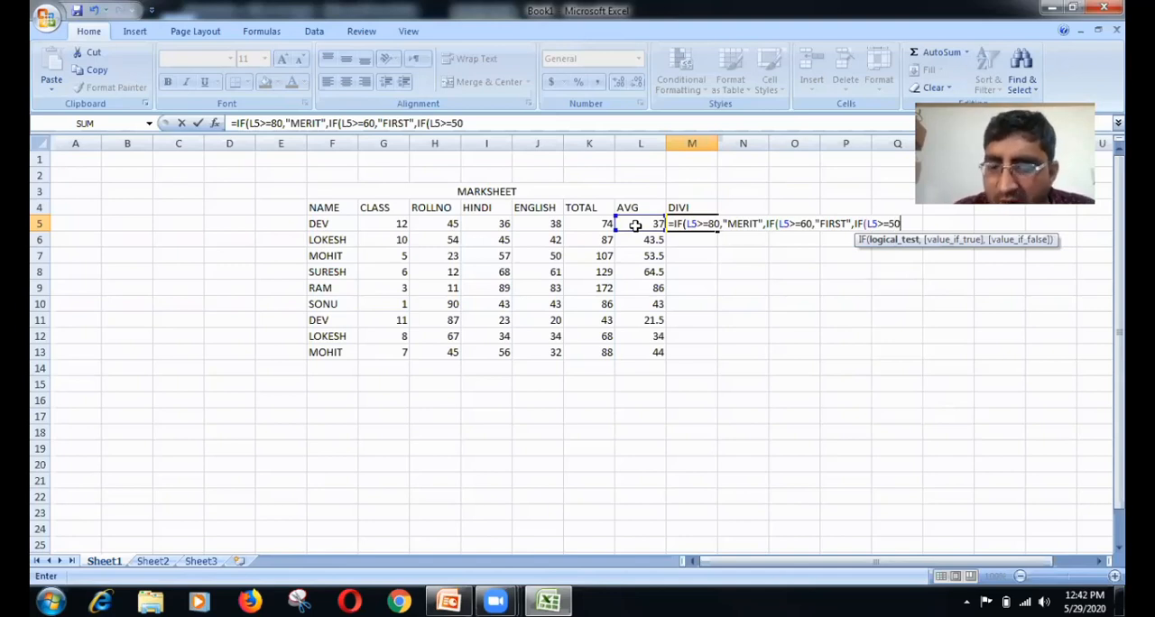
type(",\"")
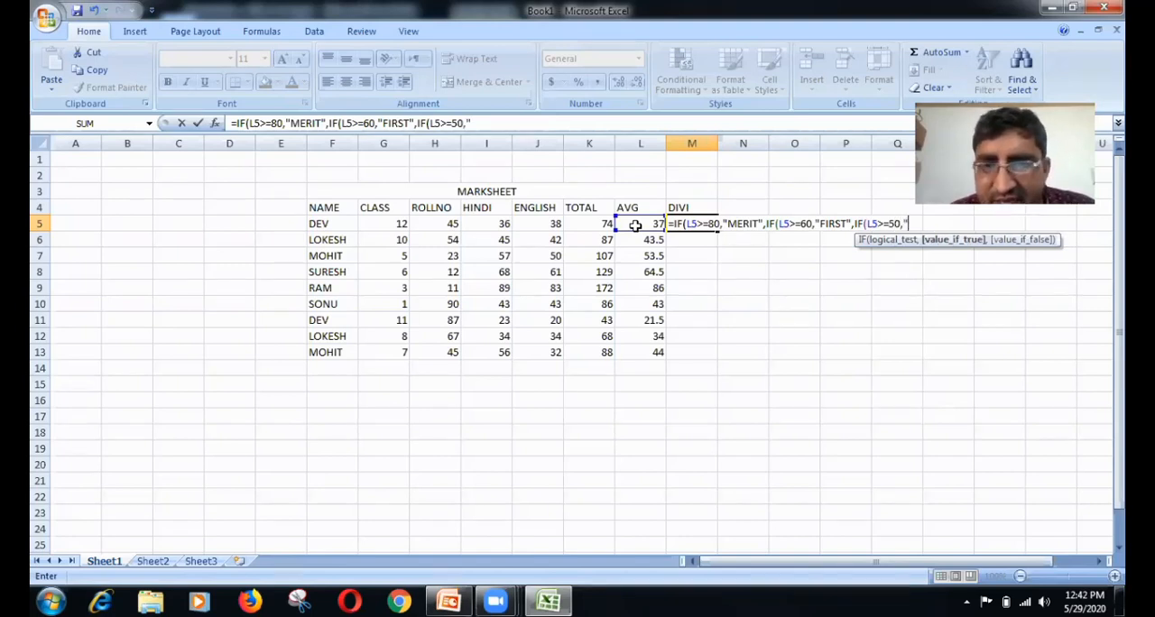
type("SE")
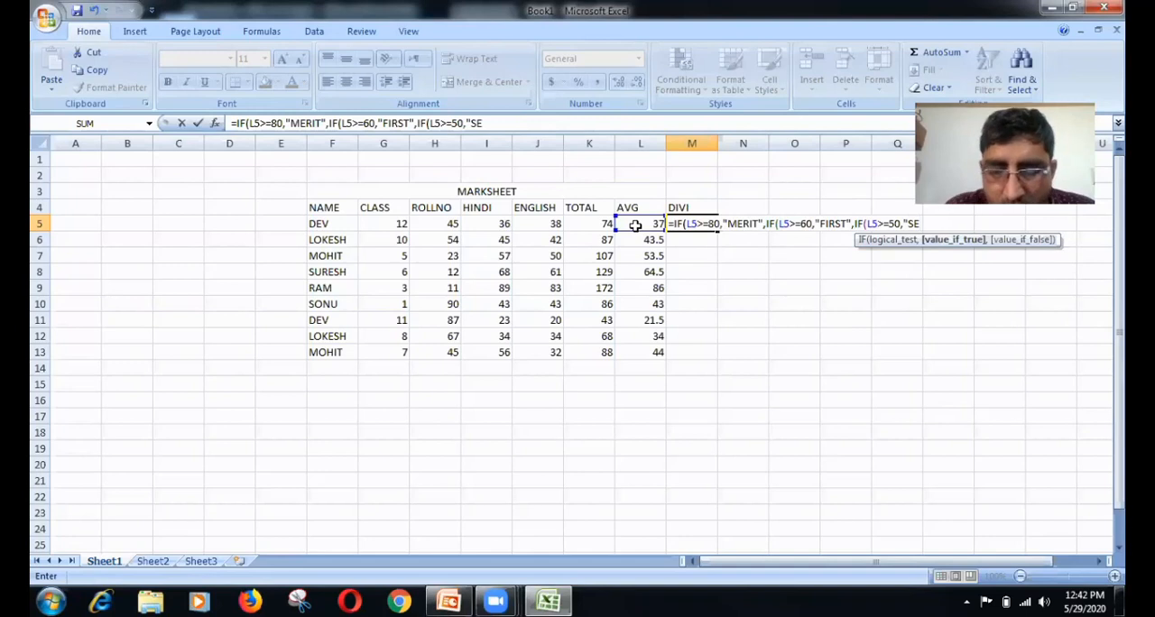
type("COND")
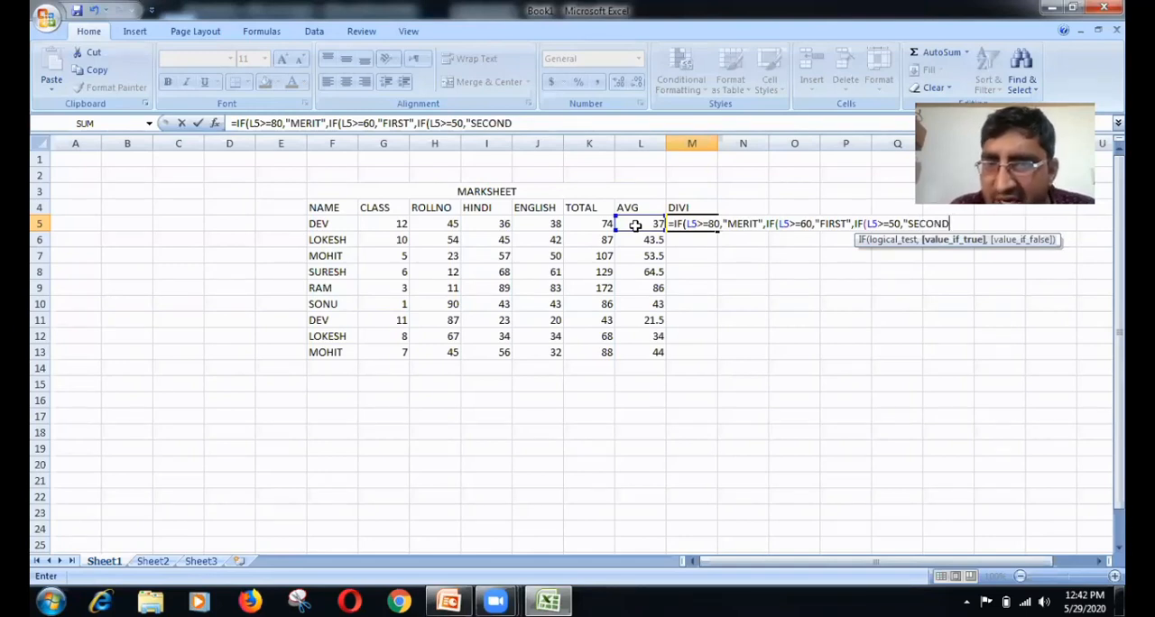
type("\",")
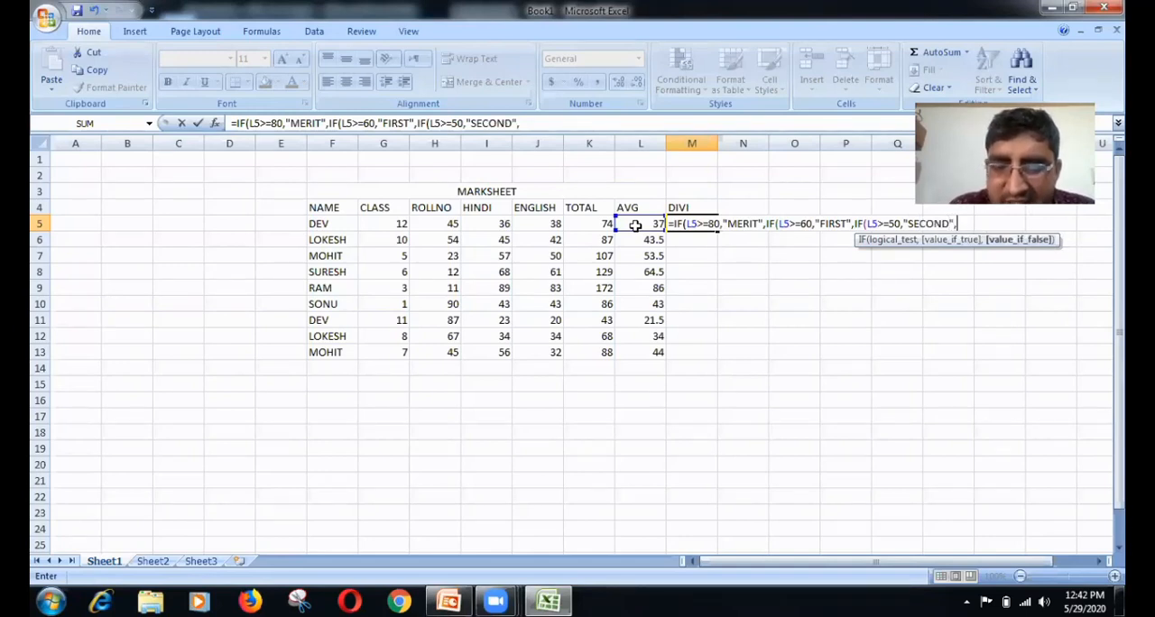
type("IF")
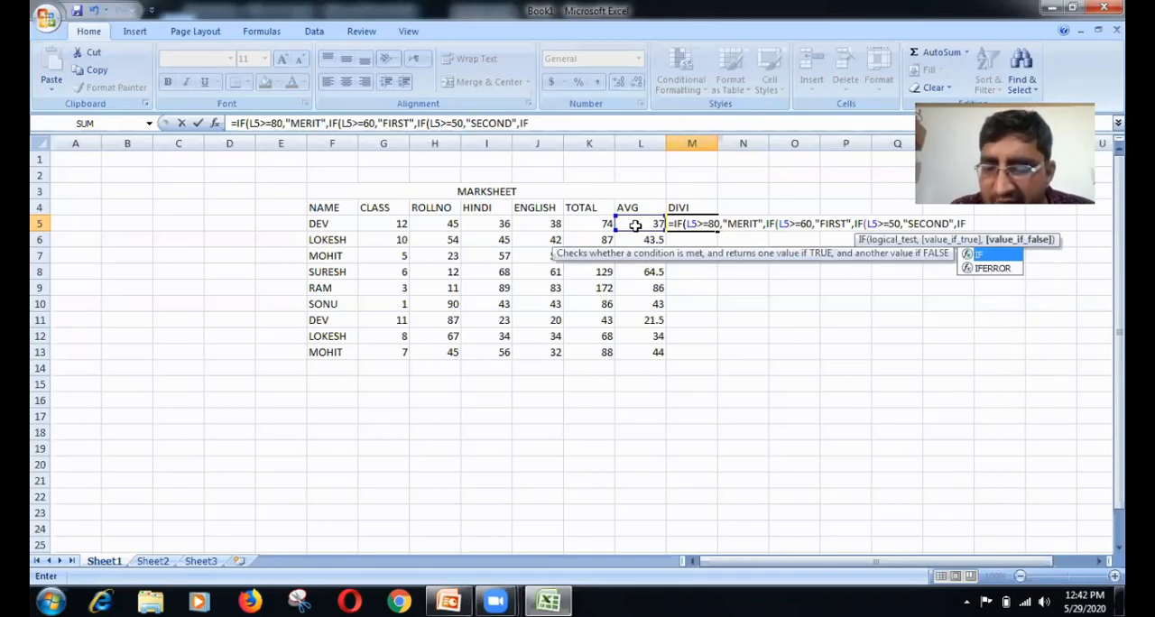
Step: Nest a fourth IF in the M5 formula that returns "THIRD" when L5>=40
type("(")
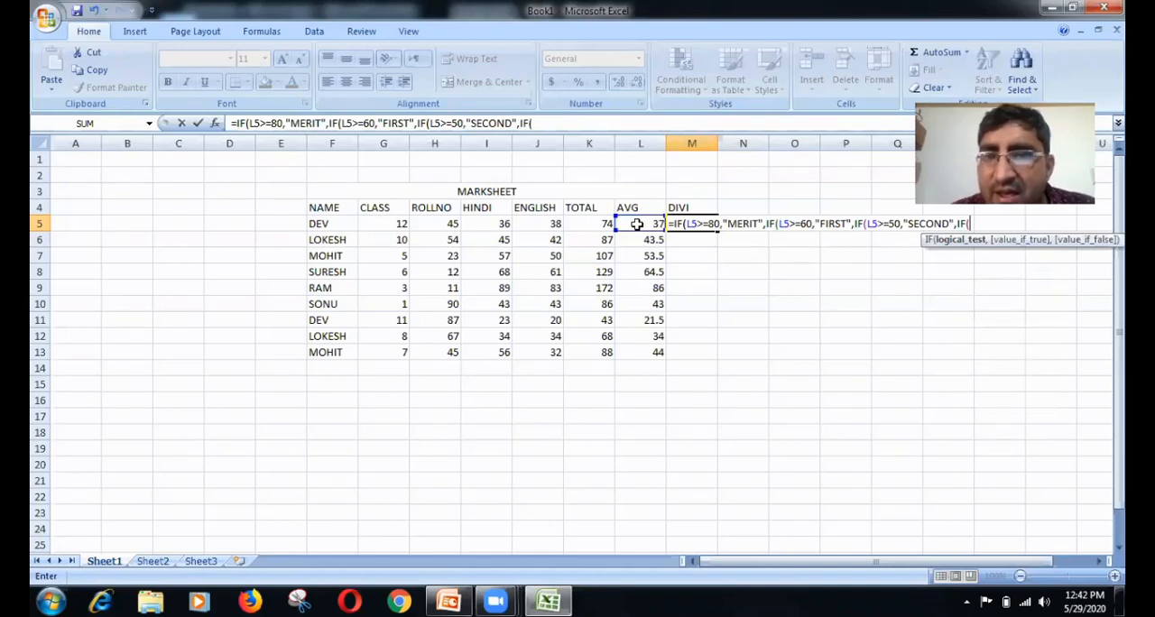
left_click(636, 224)
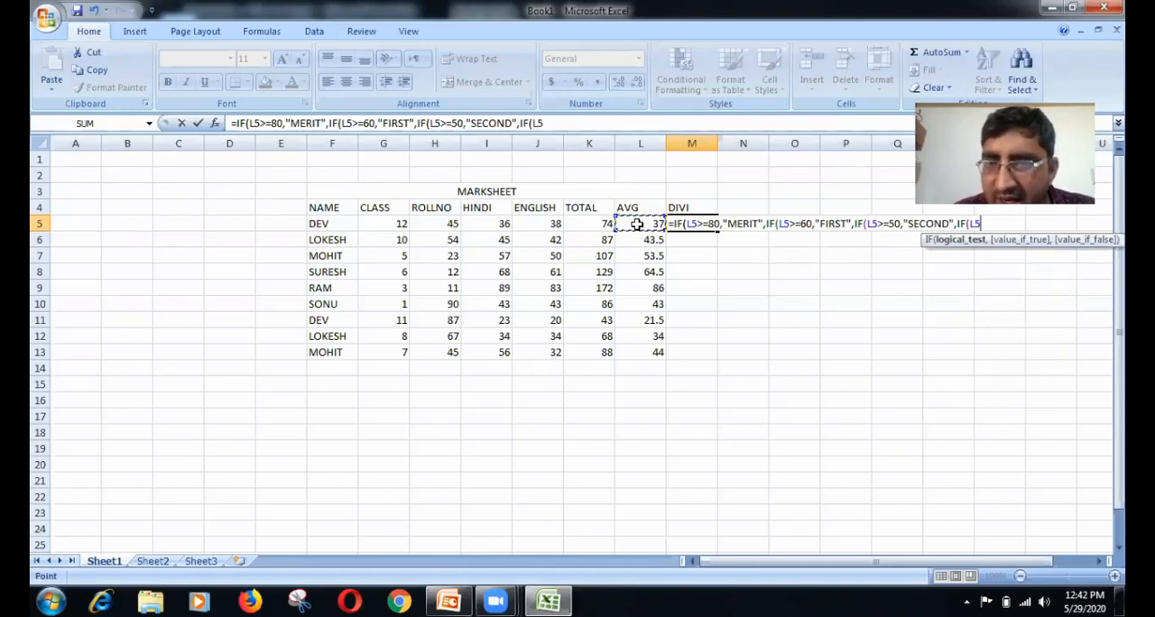
type(">")
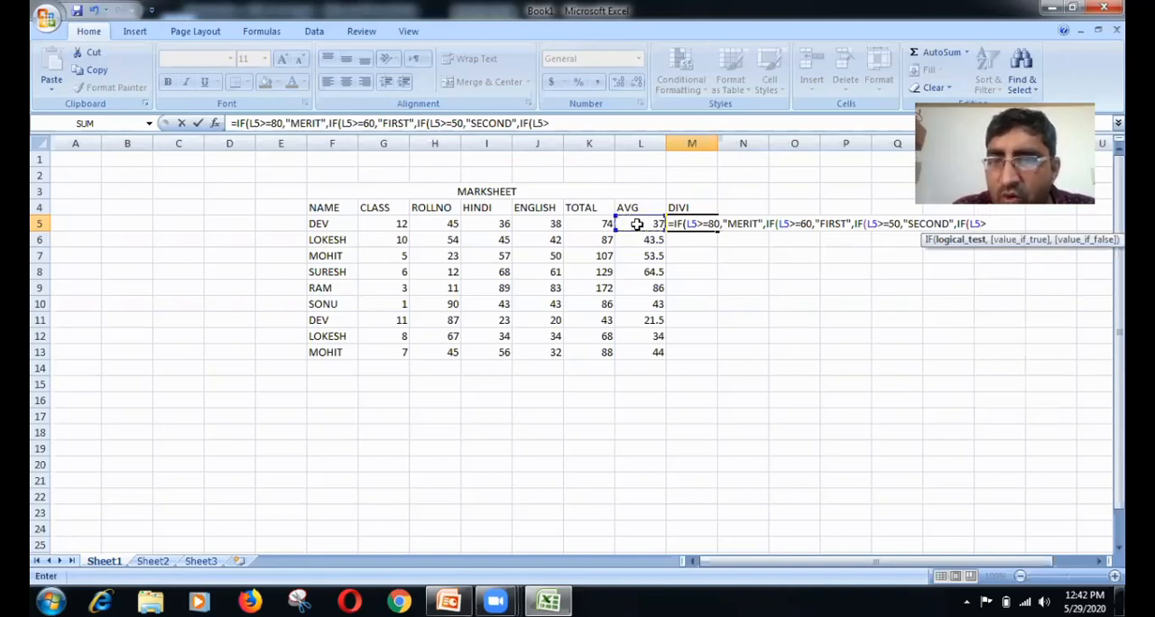
type("=40")
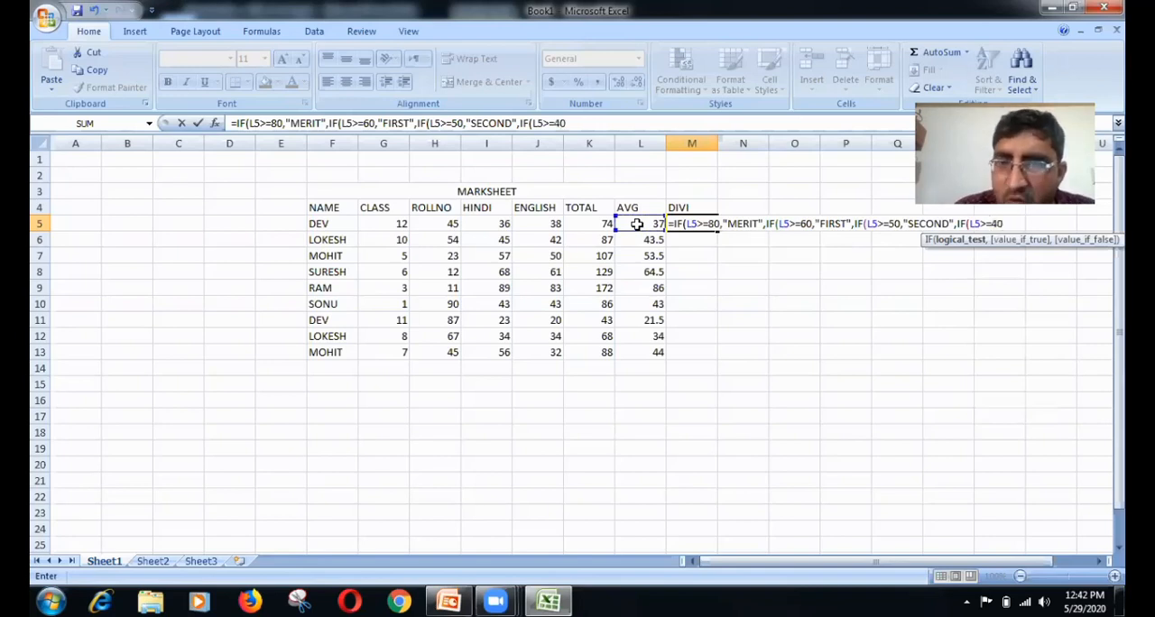
type(",")
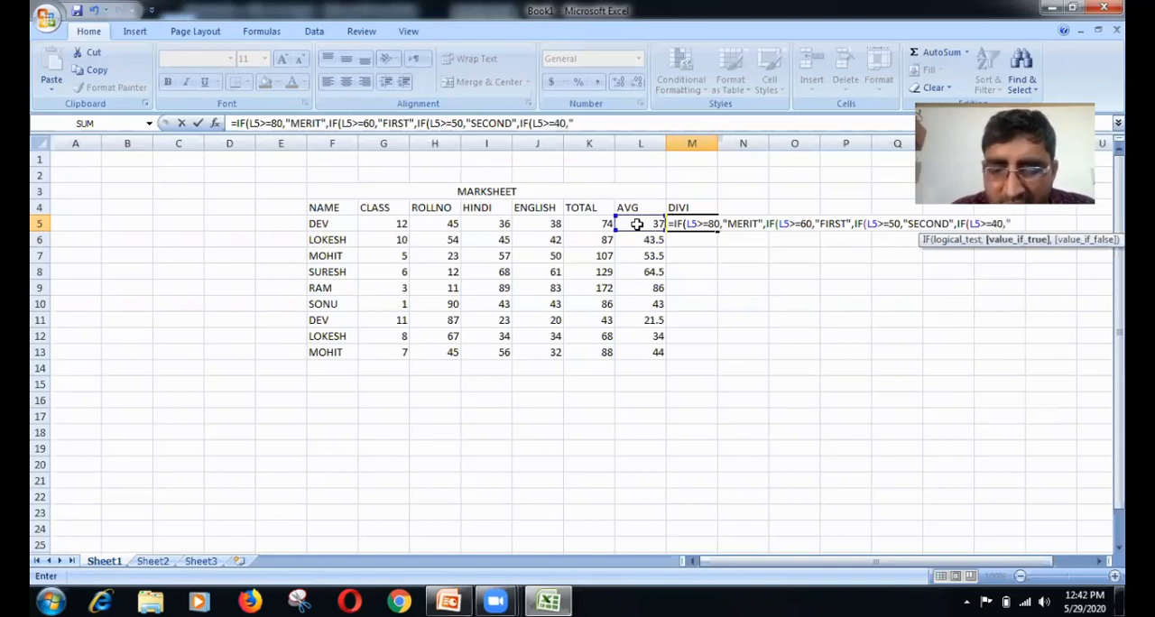
type("\"THIRD")
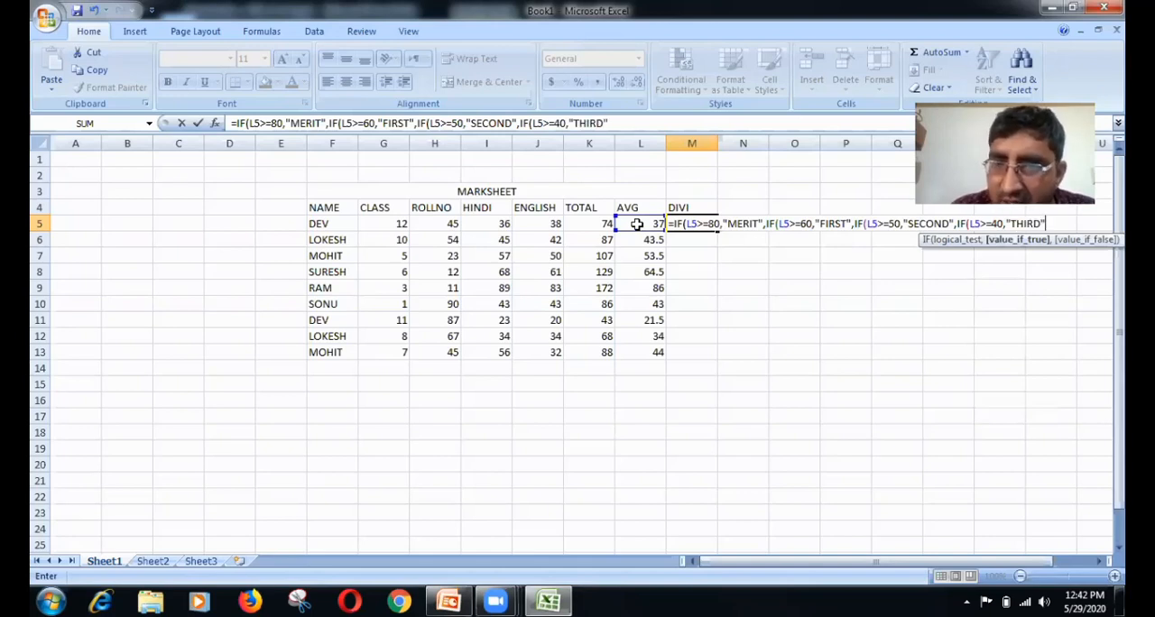
type("\",IF")
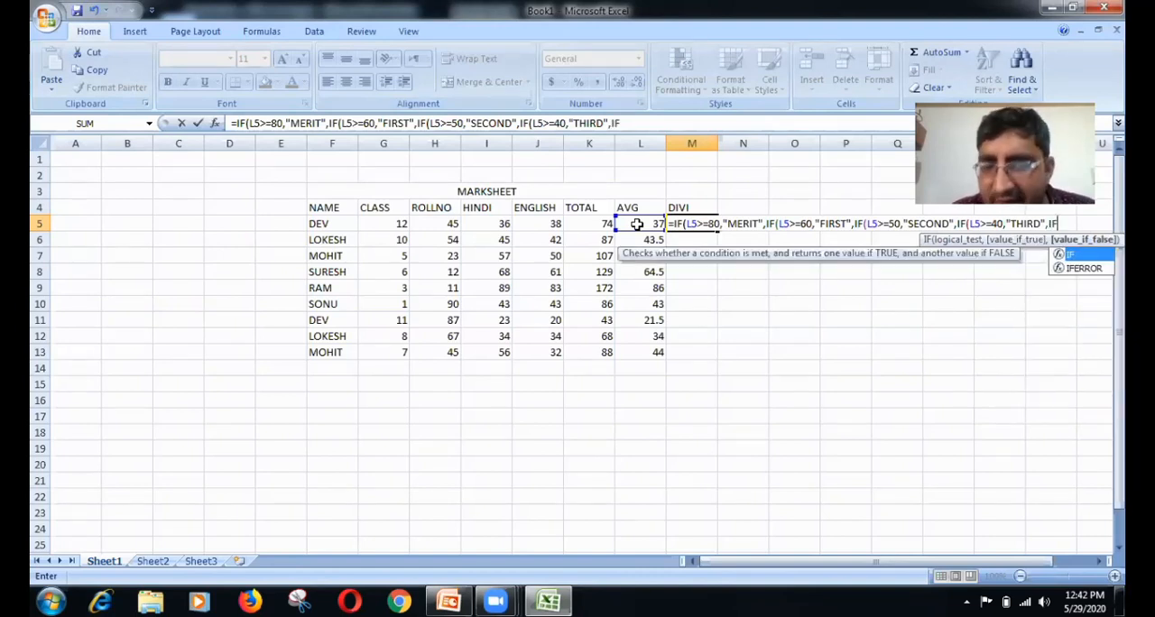
type("(")
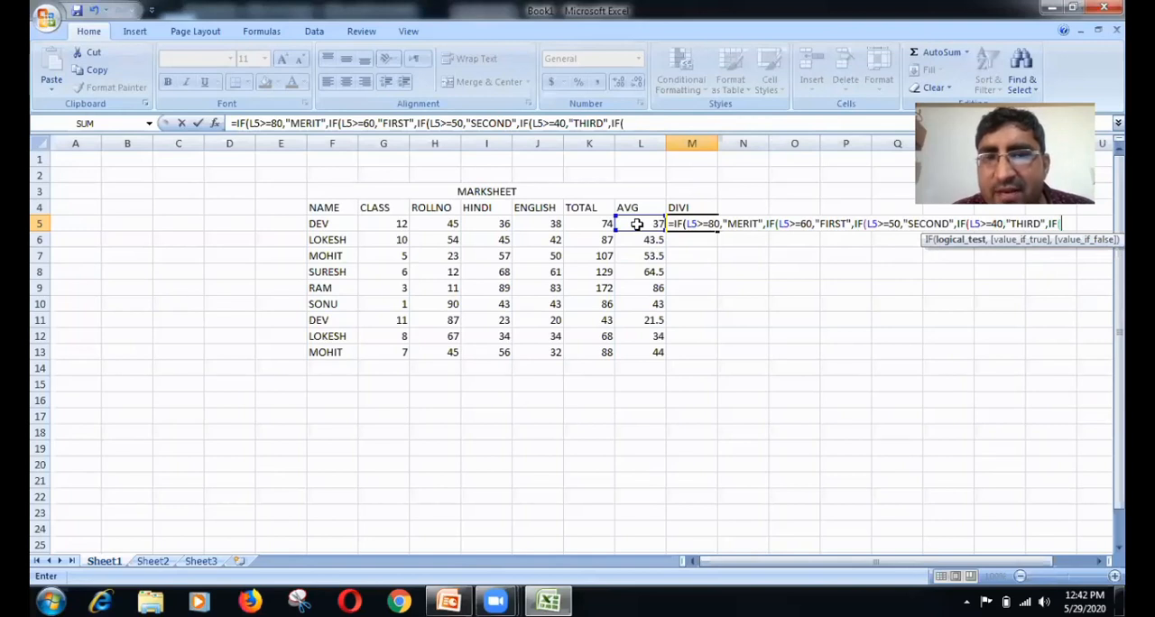
Step: Nest a fifth IF in the M5 formula that returns "PASS" when L5>=35
left_click(637, 223)
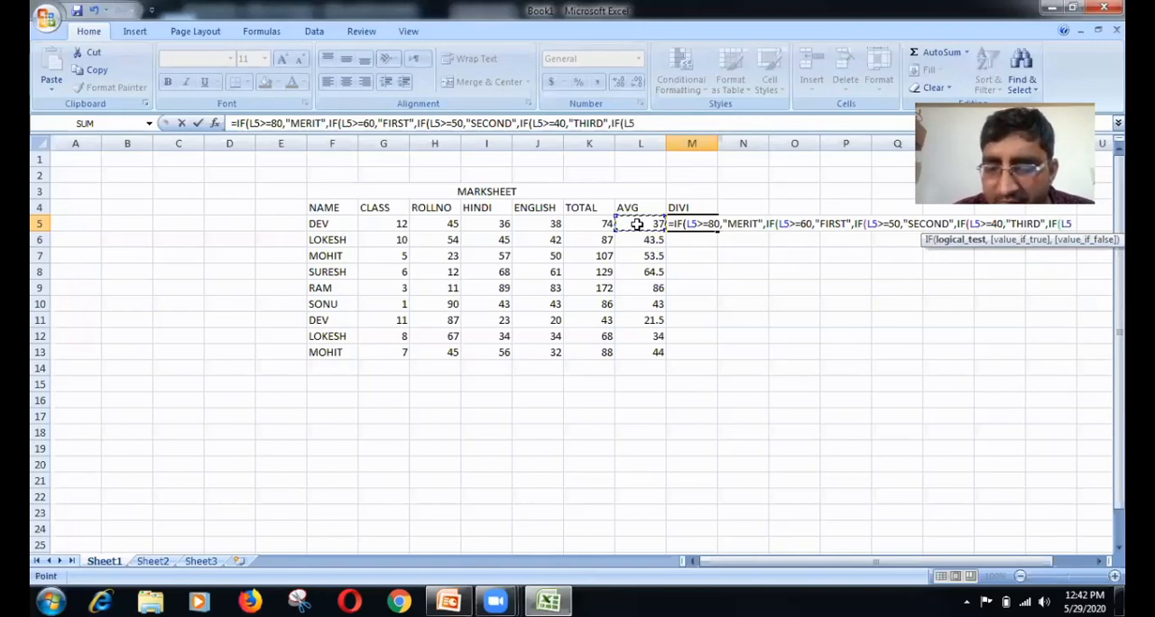
type(">")
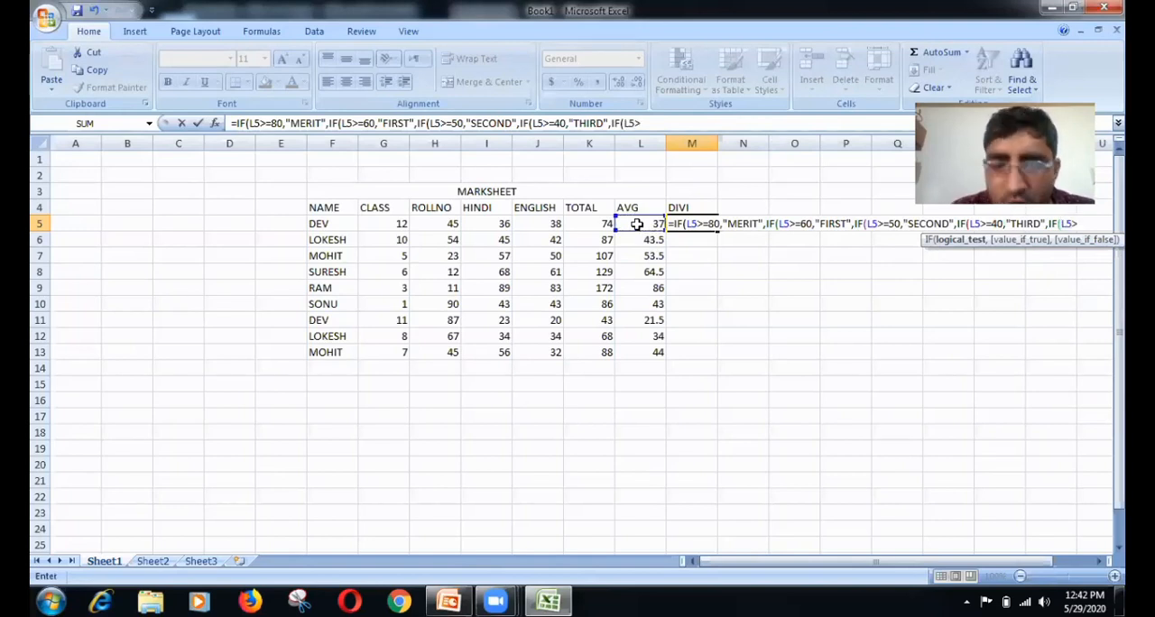
type("=35")
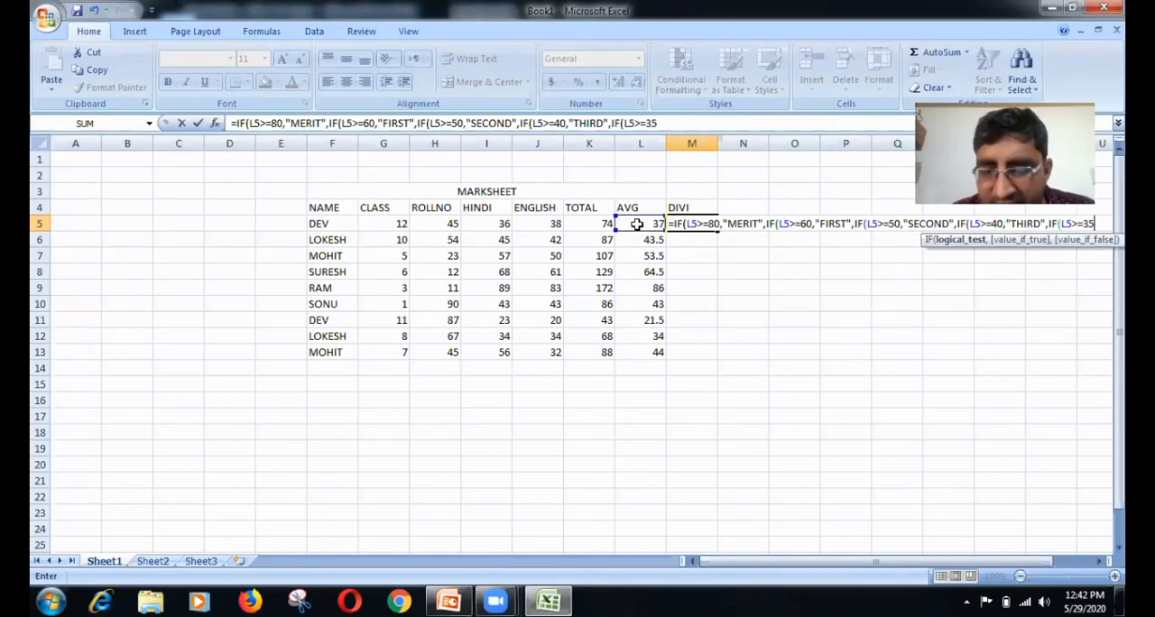
type(",")
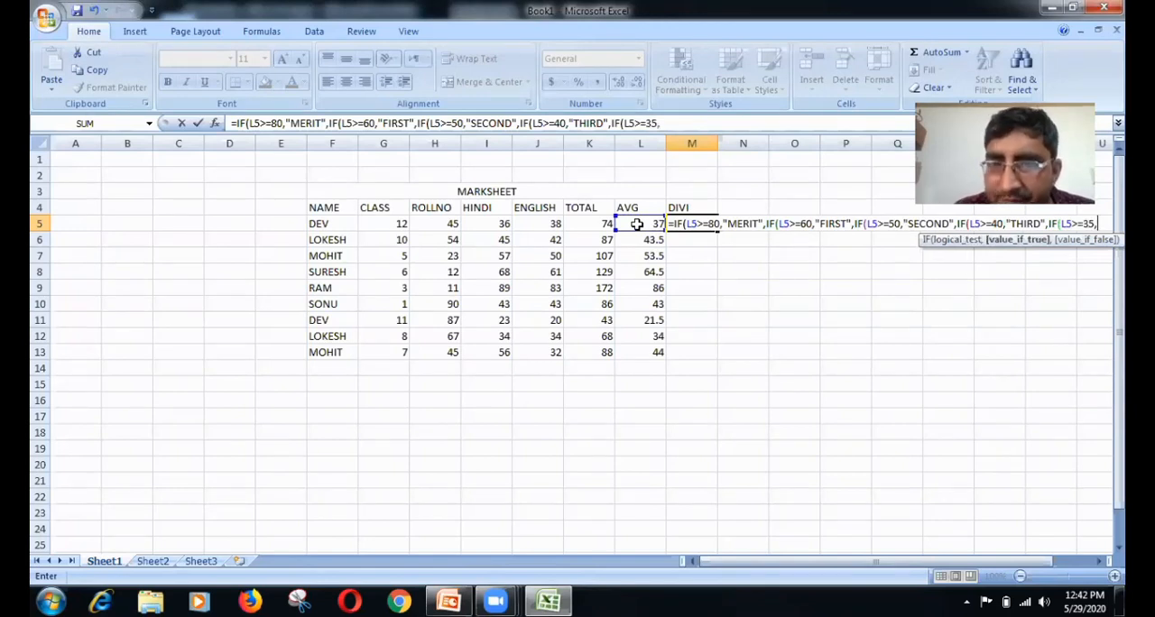
type("\"PA")
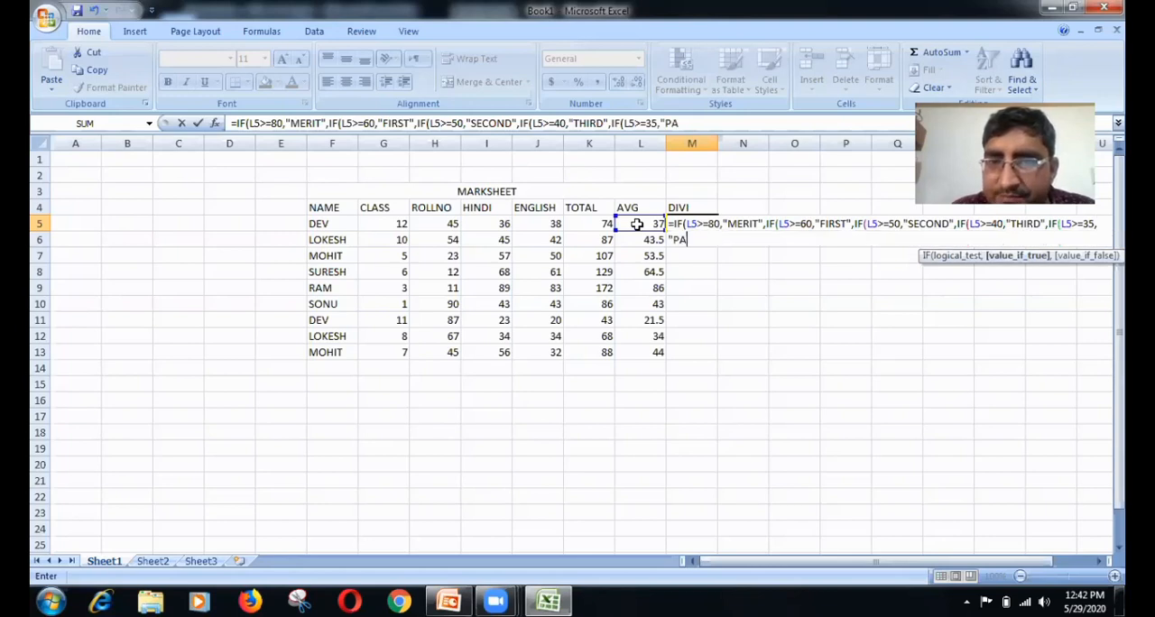
type("SS")
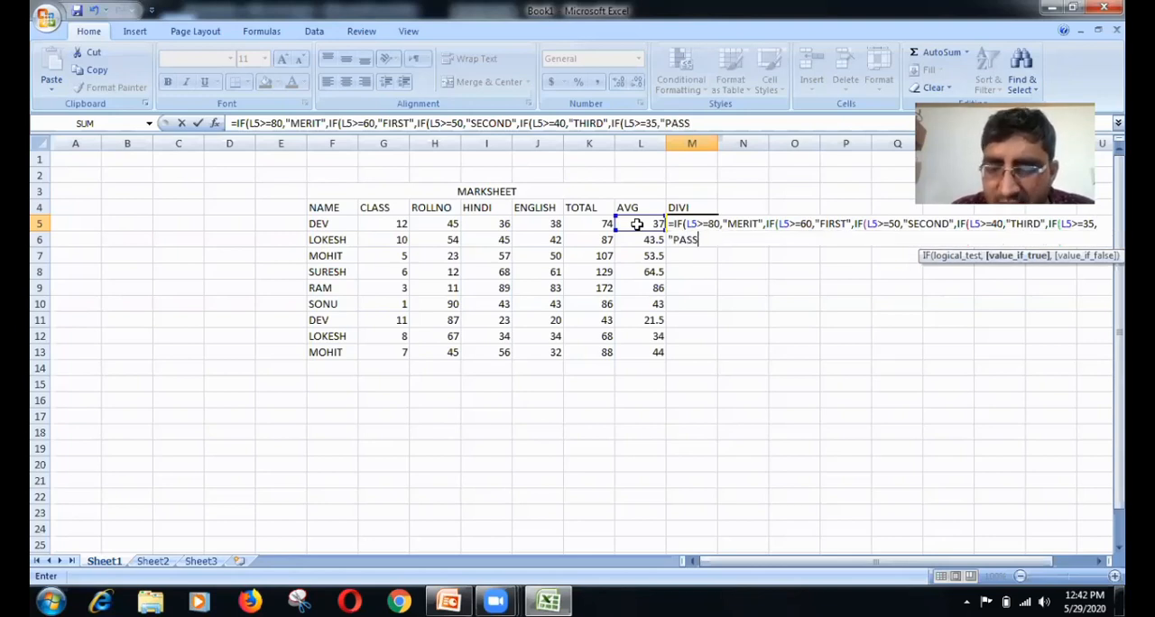
type("\",")
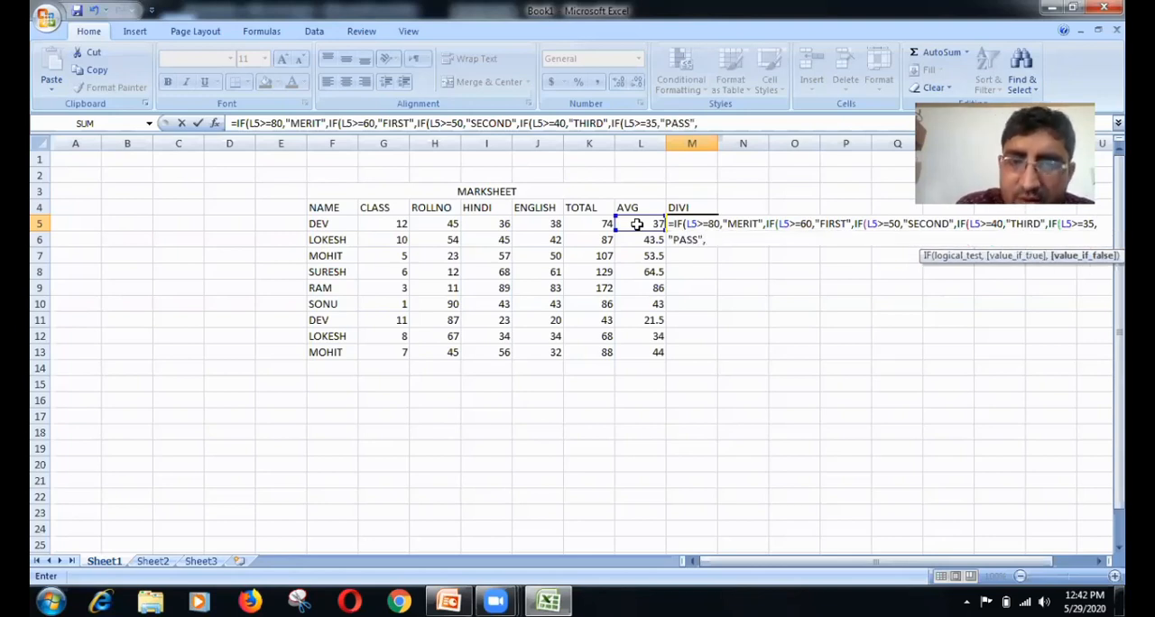
type("IF(")
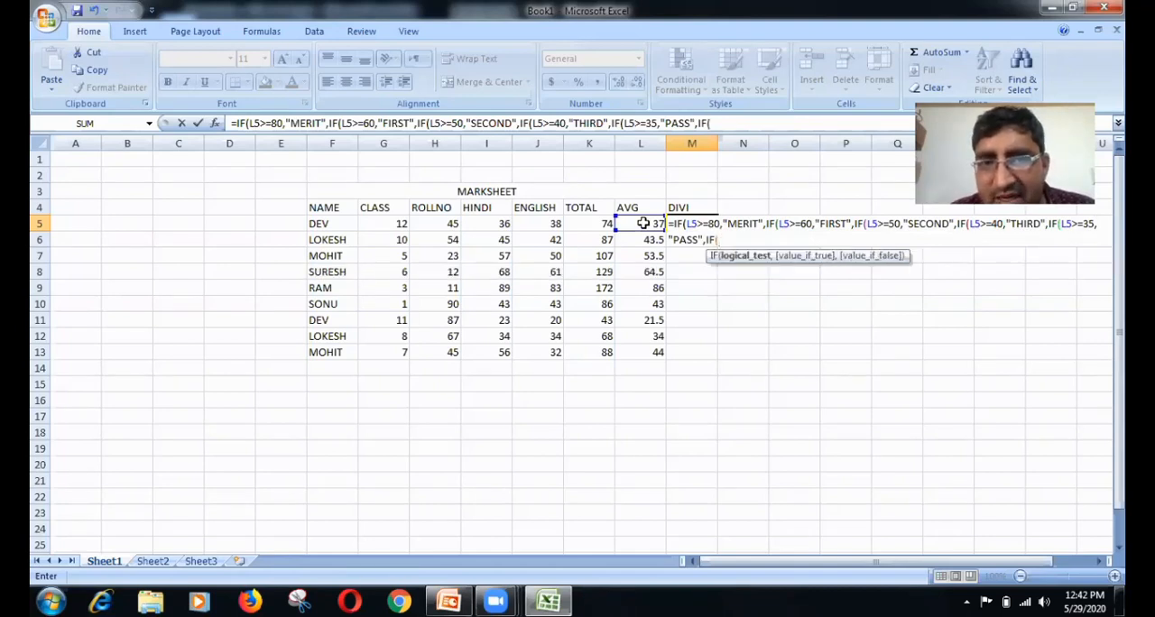
Step: Nest a sixth IF in the M5 formula that returns "FAIL" when L5<=34
left_click(643, 223)
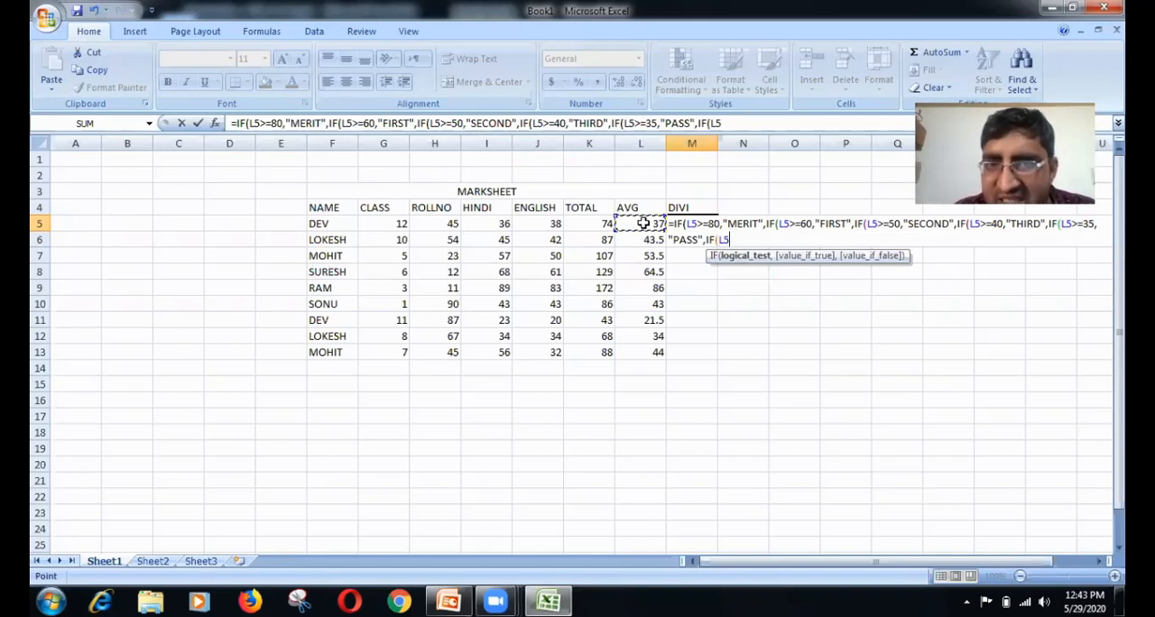
type("<")
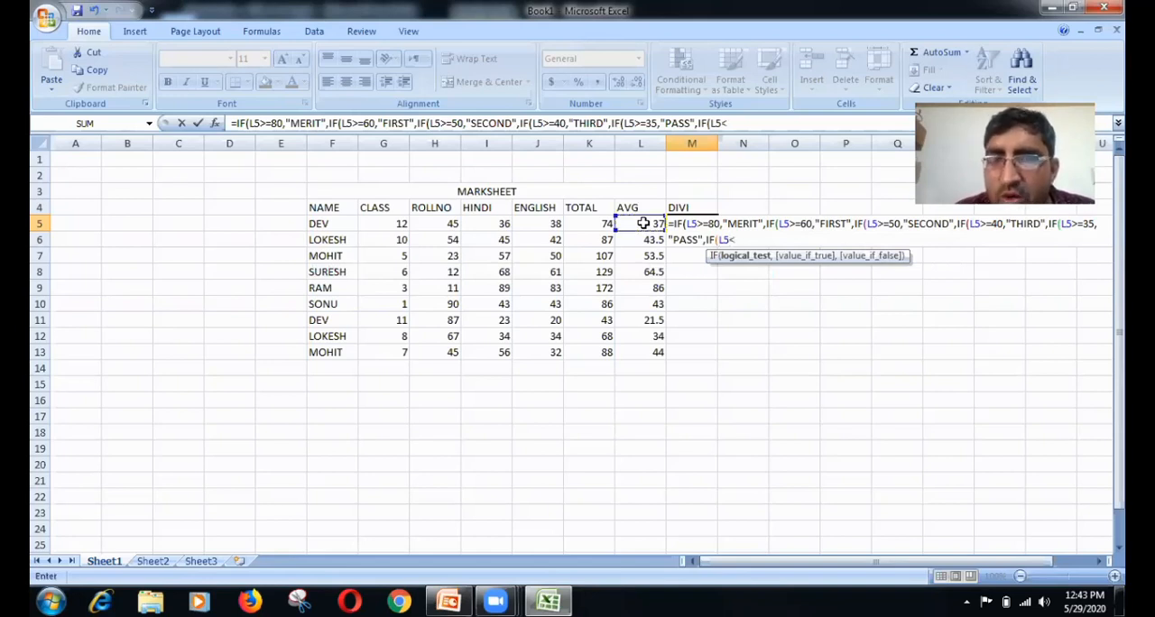
type("=")
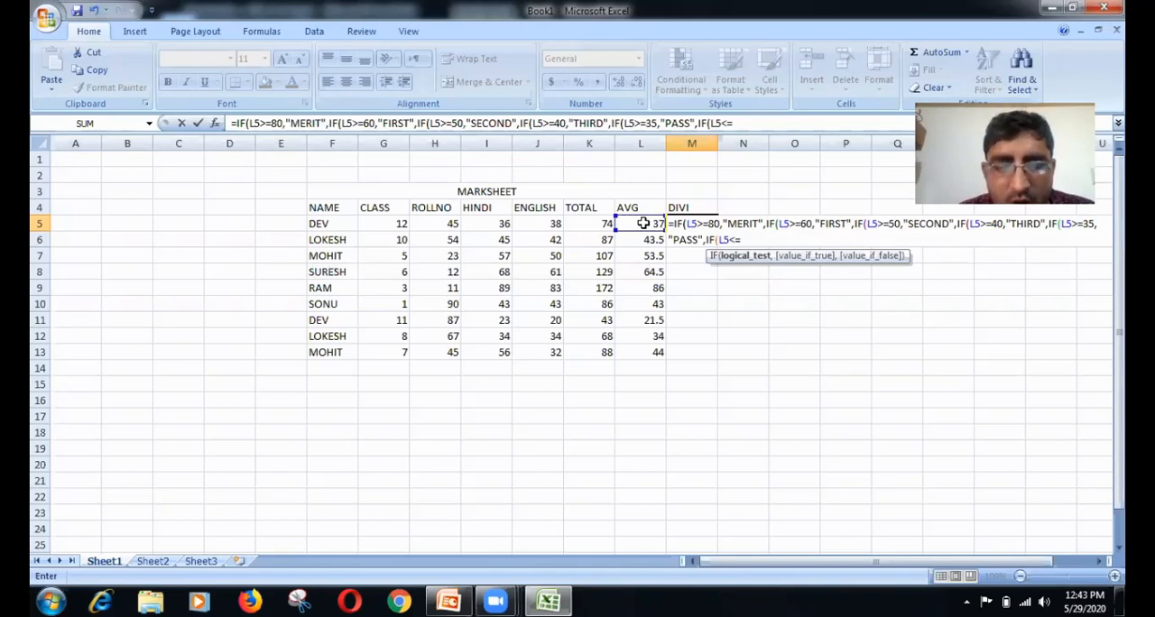
type("34")
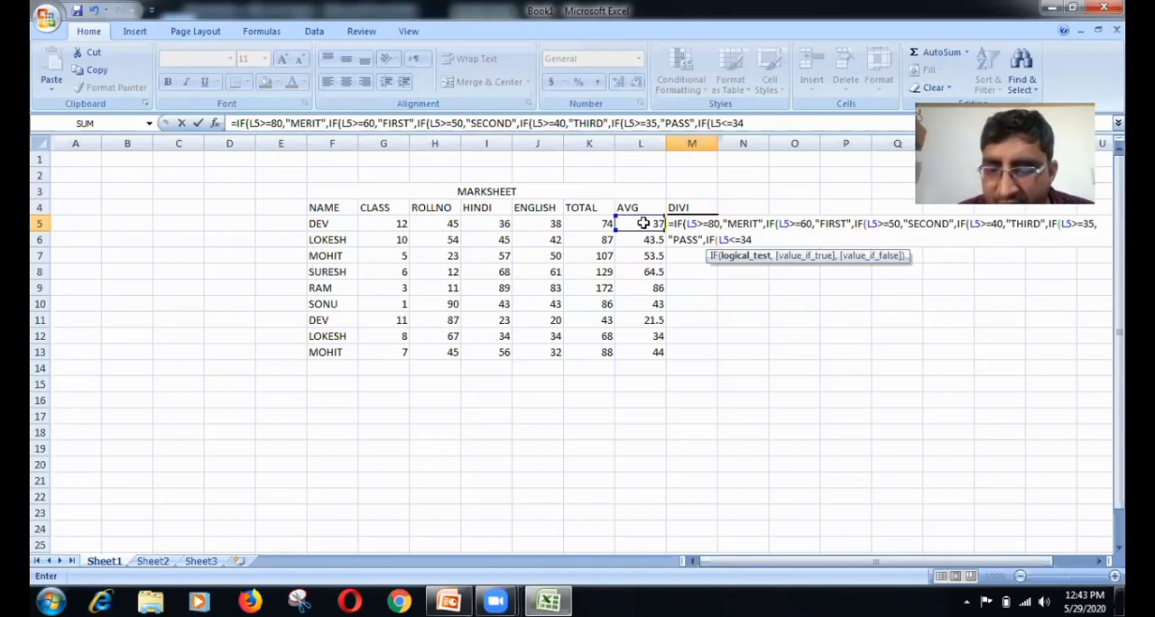
type(",")
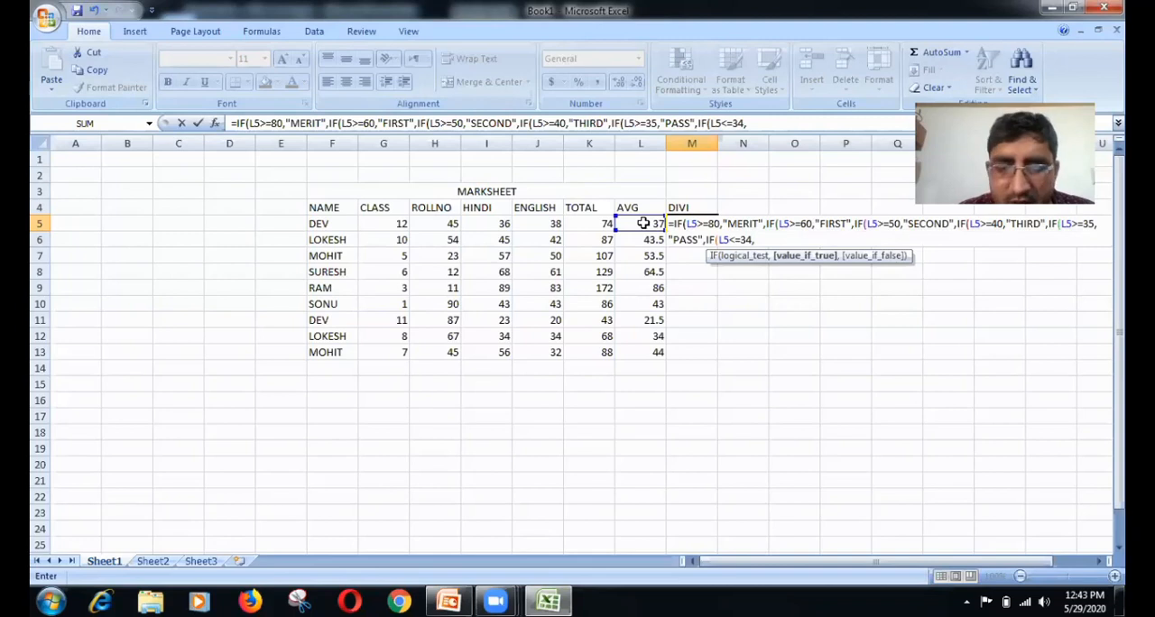
type("\"FAIL")
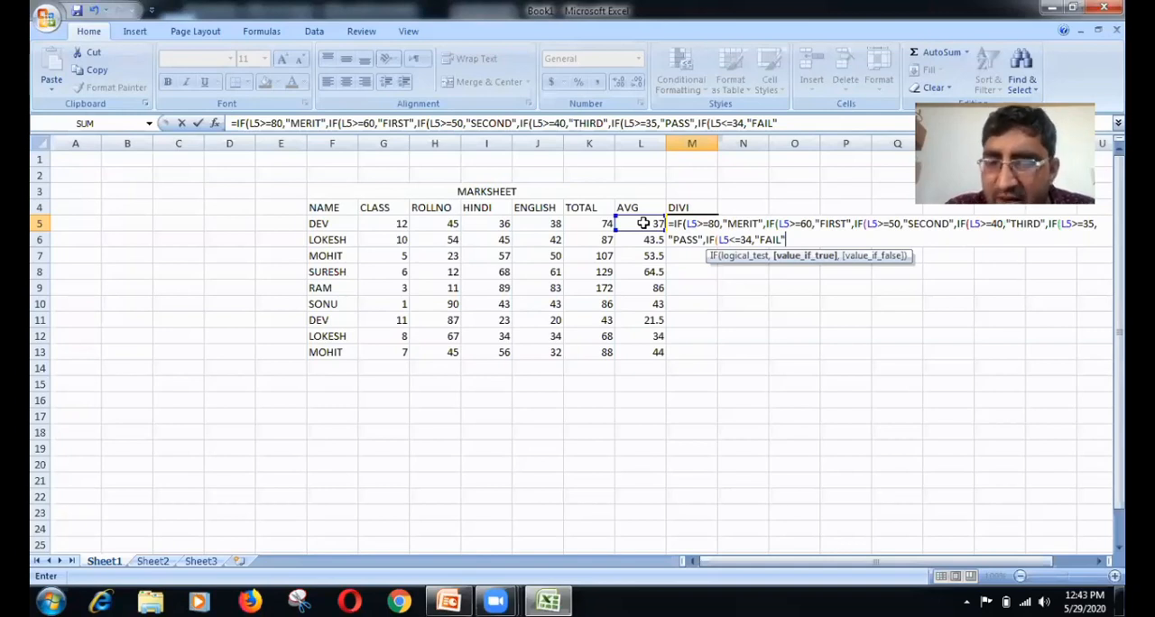
Step: Close all six nested IF functions to complete the M5 formula and fill it down through M13
type("))")
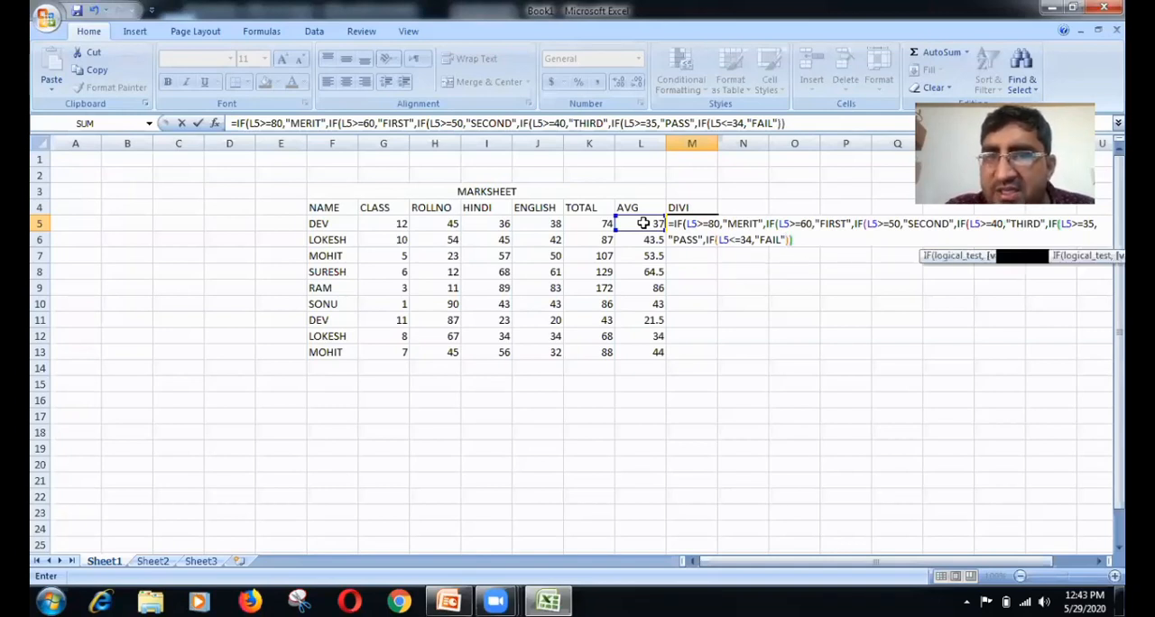
type("))))")
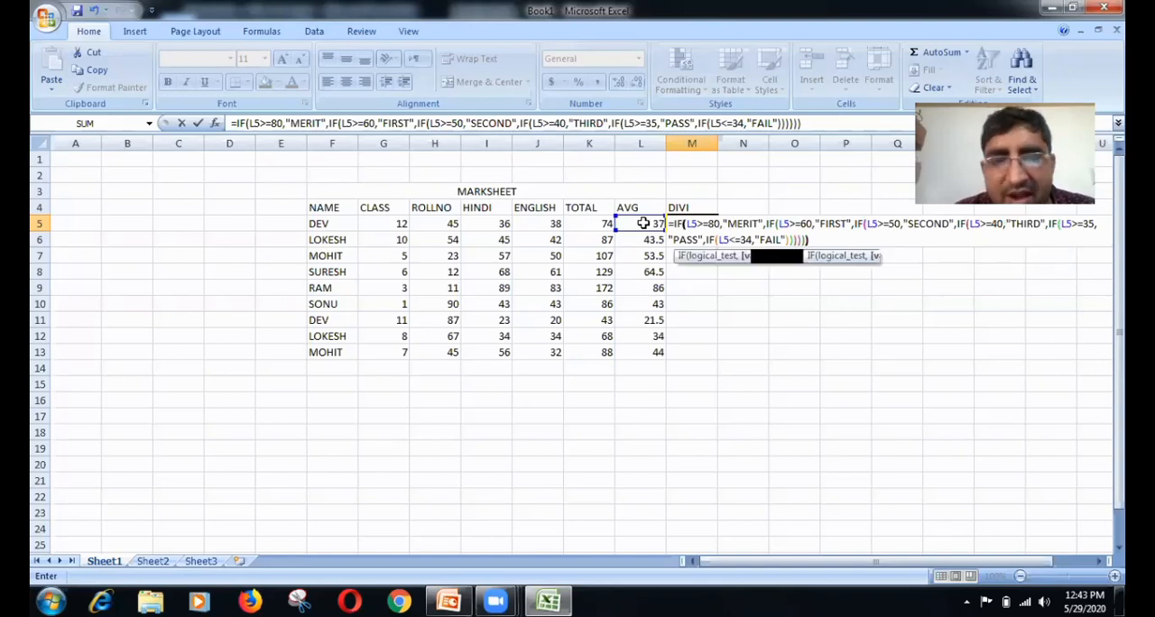
type(")")
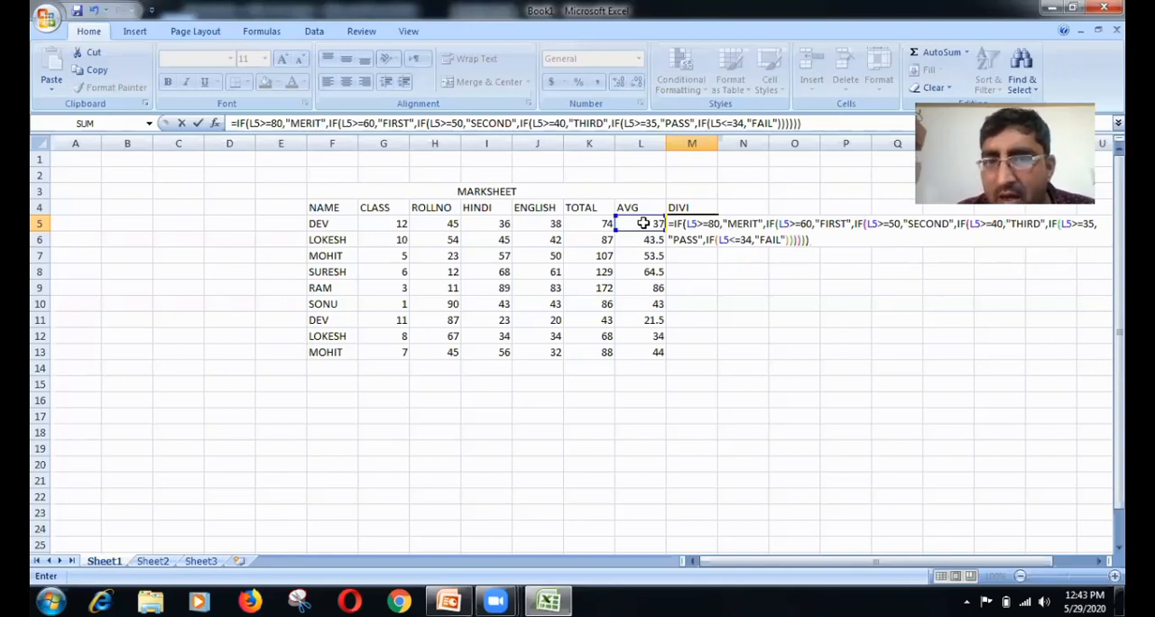
key("Return")
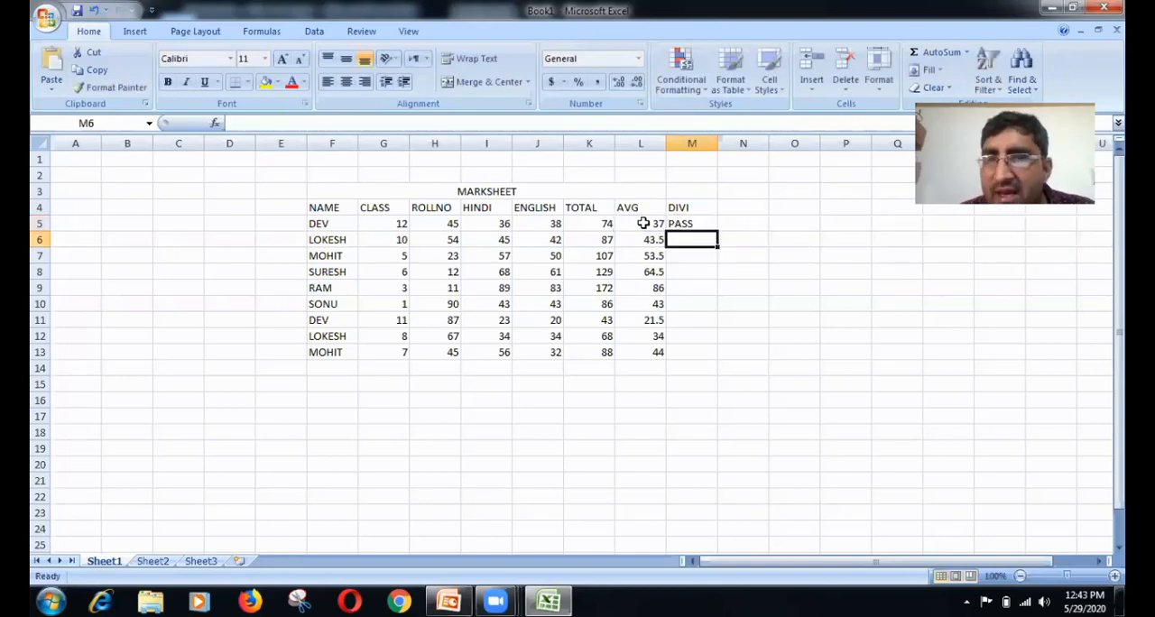
left_click(714, 227)
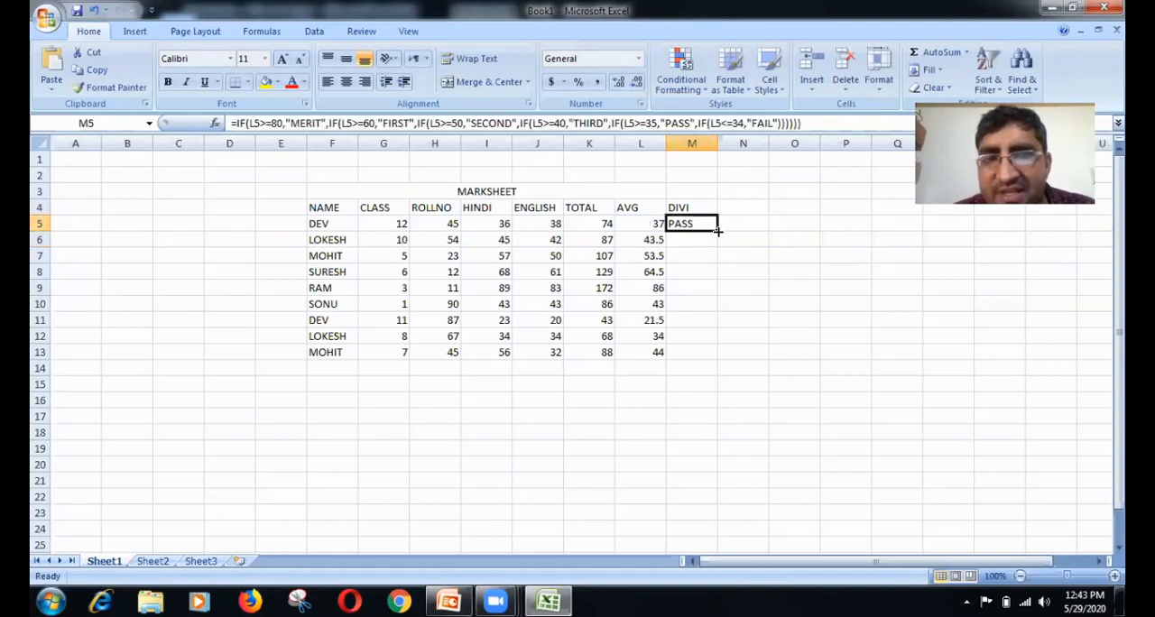
left_click_drag(717, 233, 710, 355)
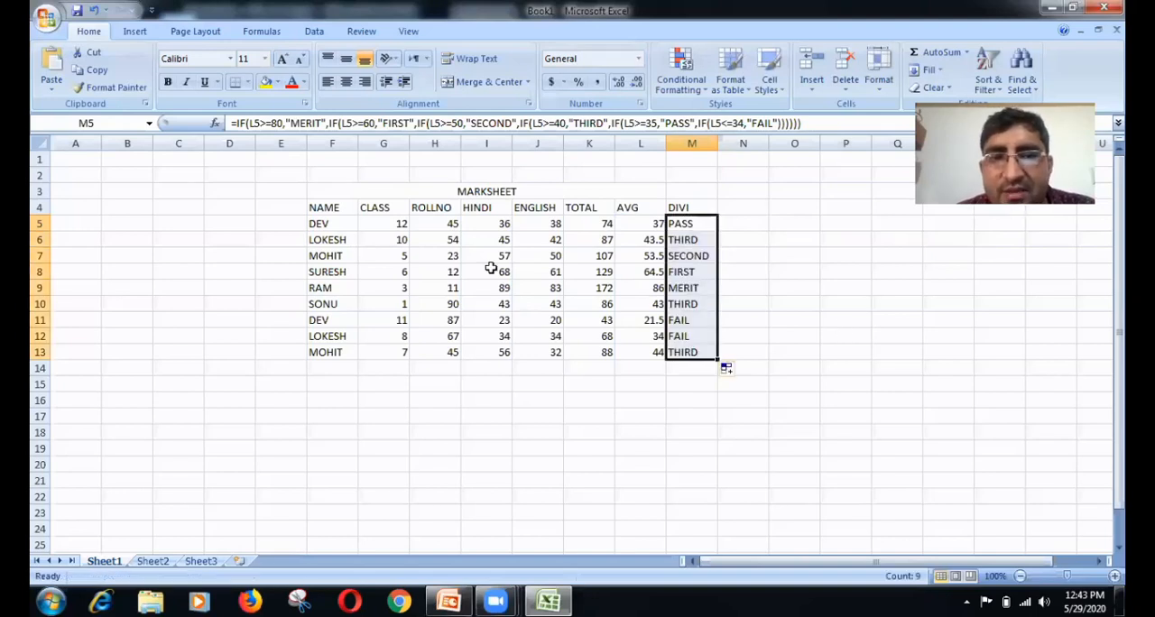
Step: Check each student's division in M5:M13 against the average in the same row of column L
left_click(631, 222)
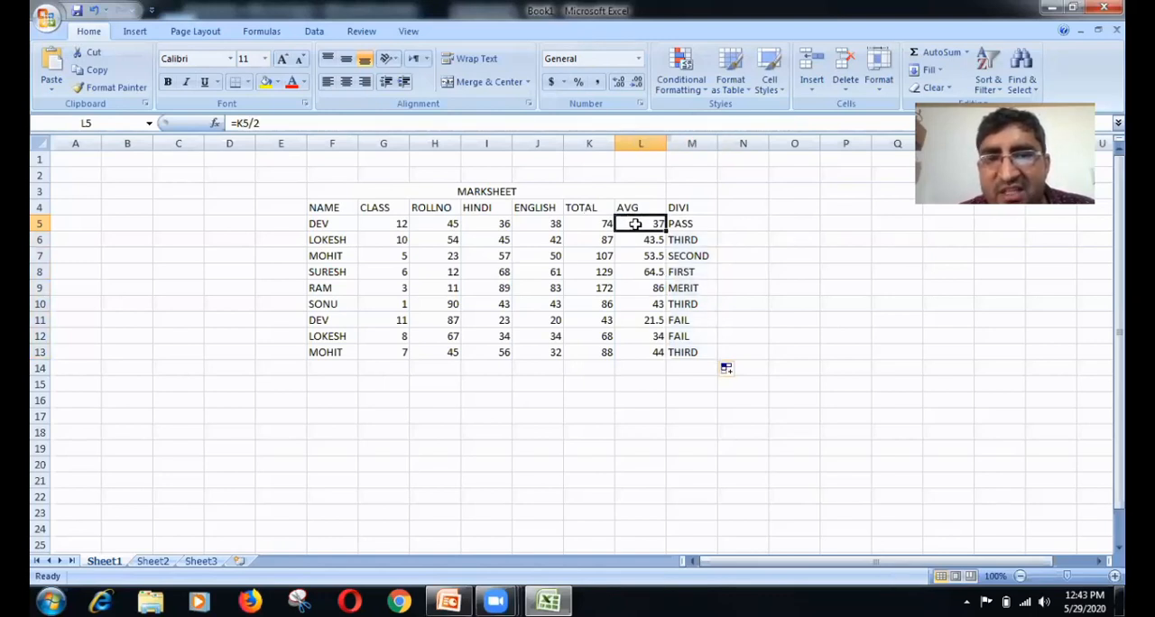
left_click(678, 223)
left_click(638, 239)
left_click(683, 239)
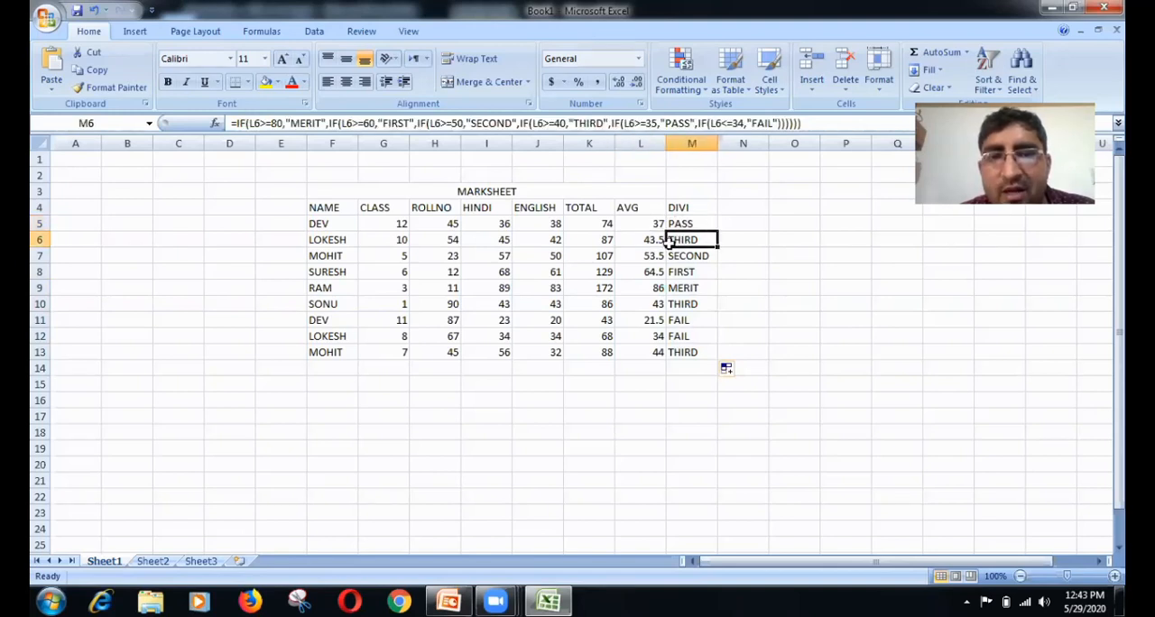
left_click(651, 256)
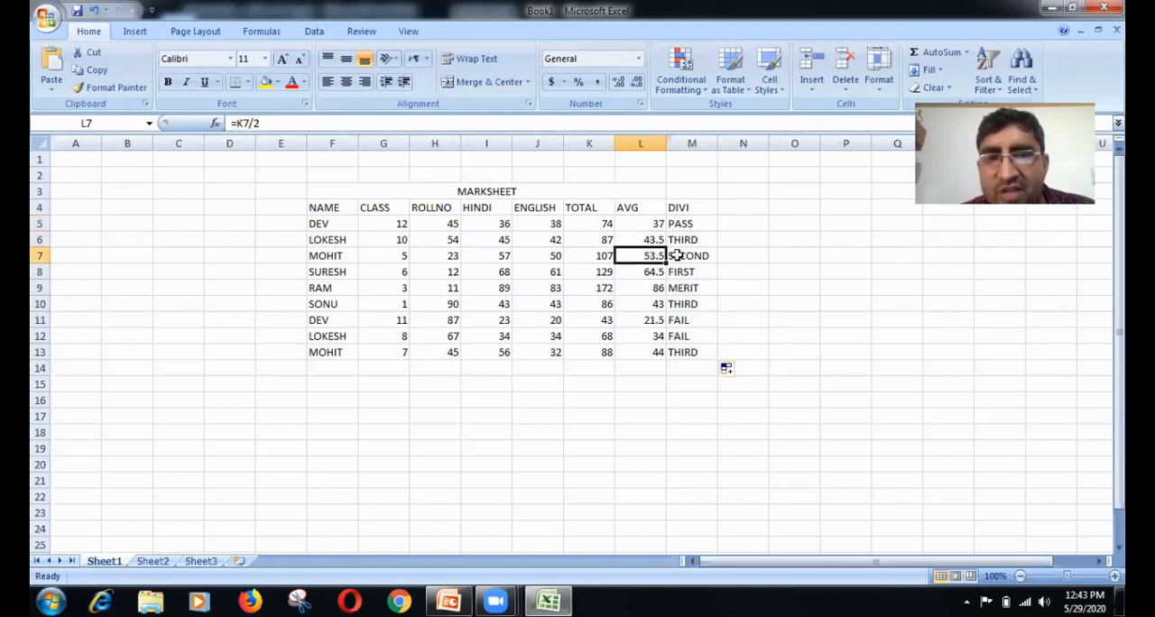
left_click(675, 256)
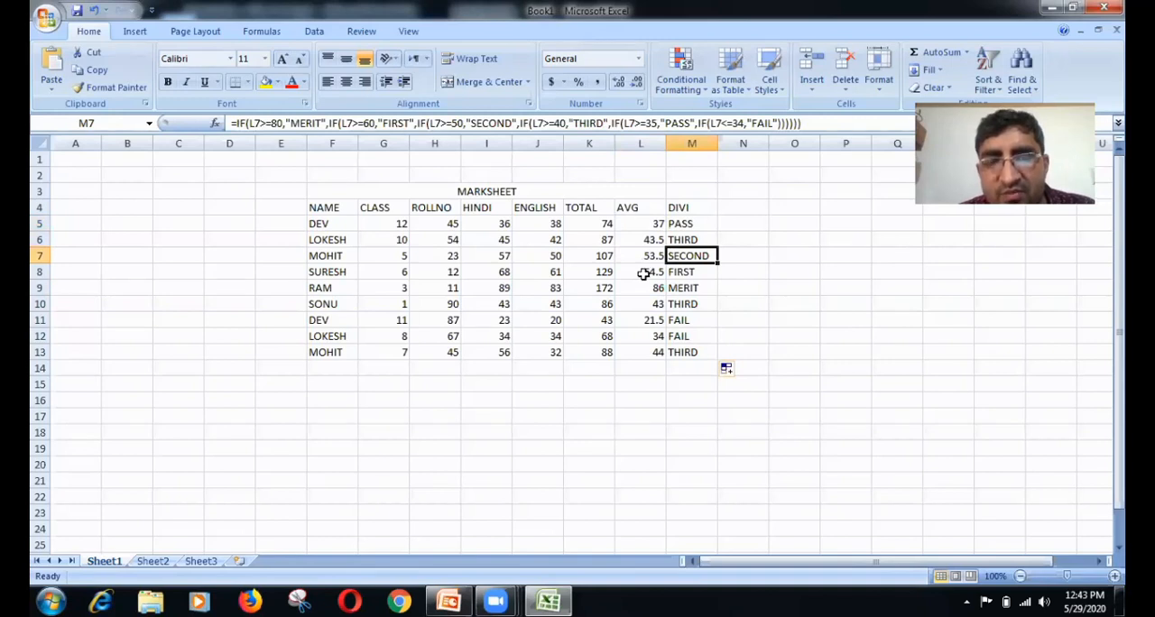
left_click(646, 271)
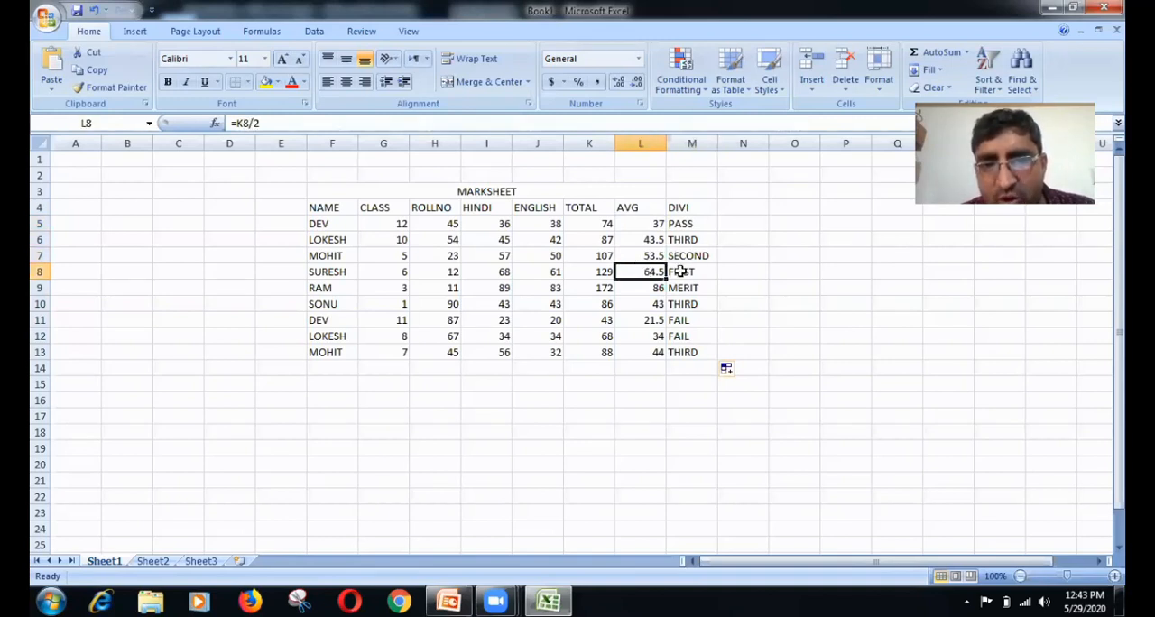
left_click(680, 271)
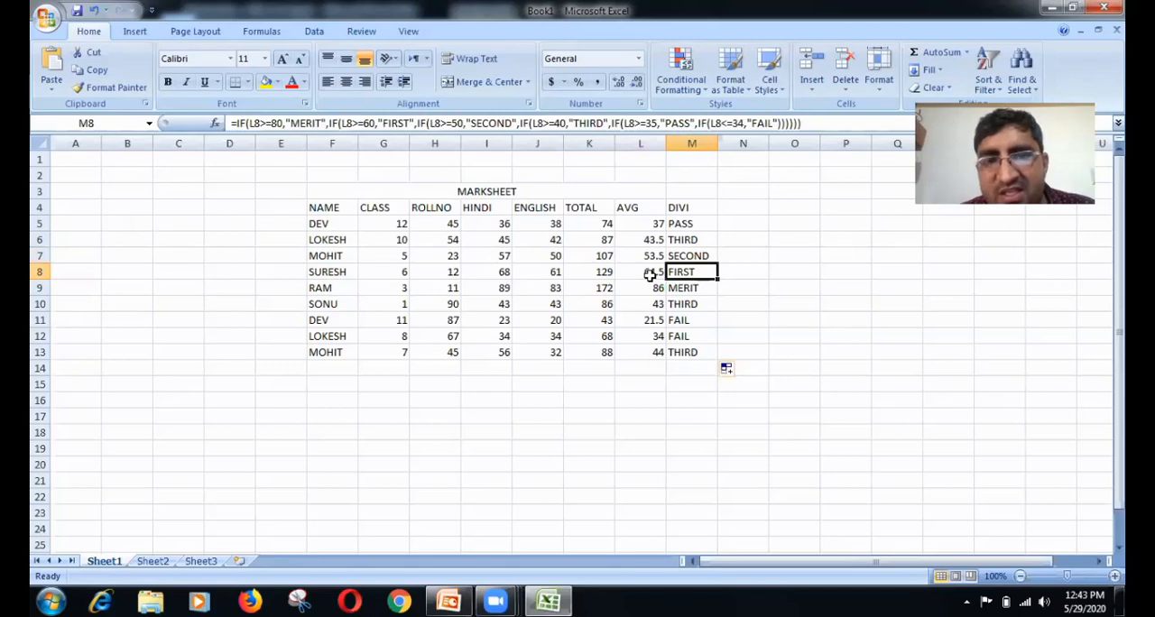
left_click(674, 287)
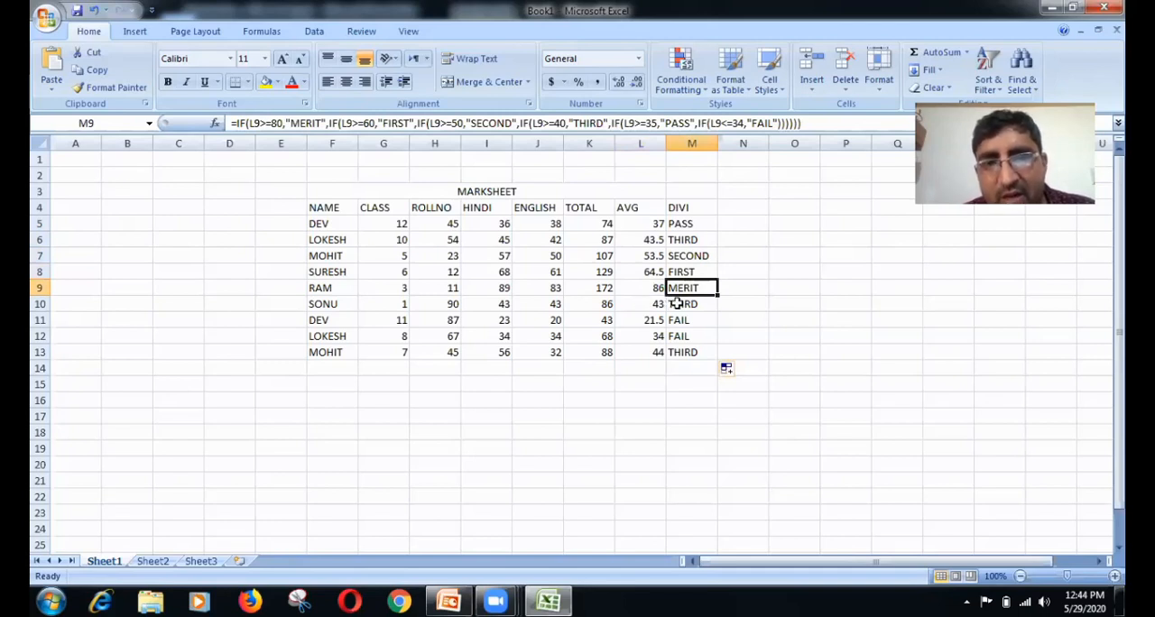
key("Down")
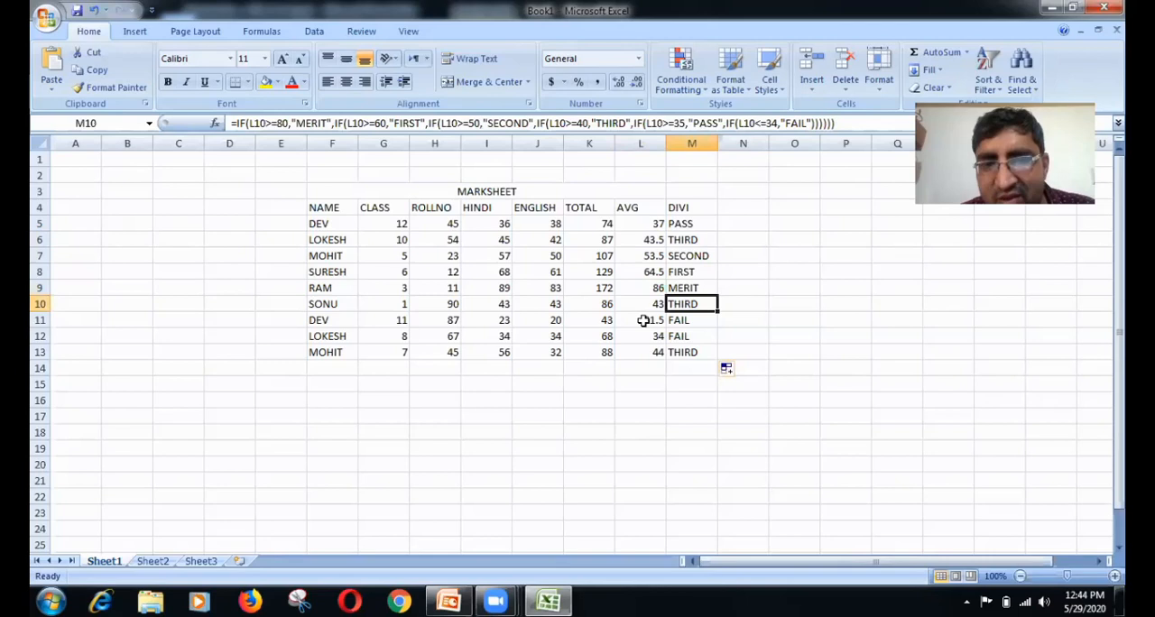
left_click(649, 321)
key("Right")
key("Down")
left_click(648, 348)
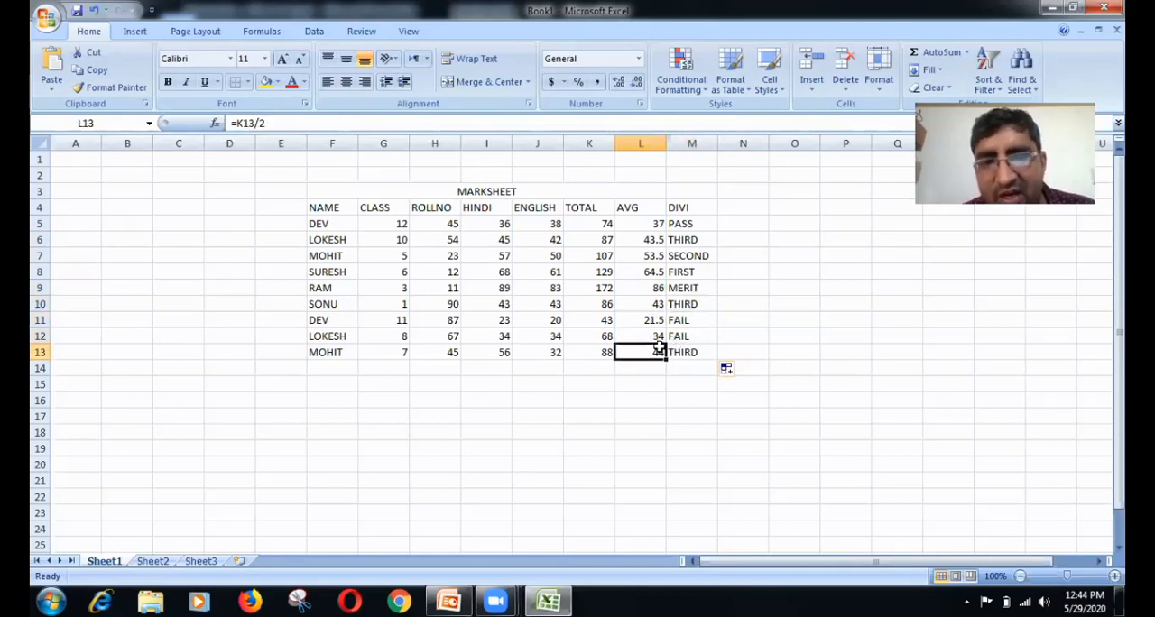
left_click(680, 350)
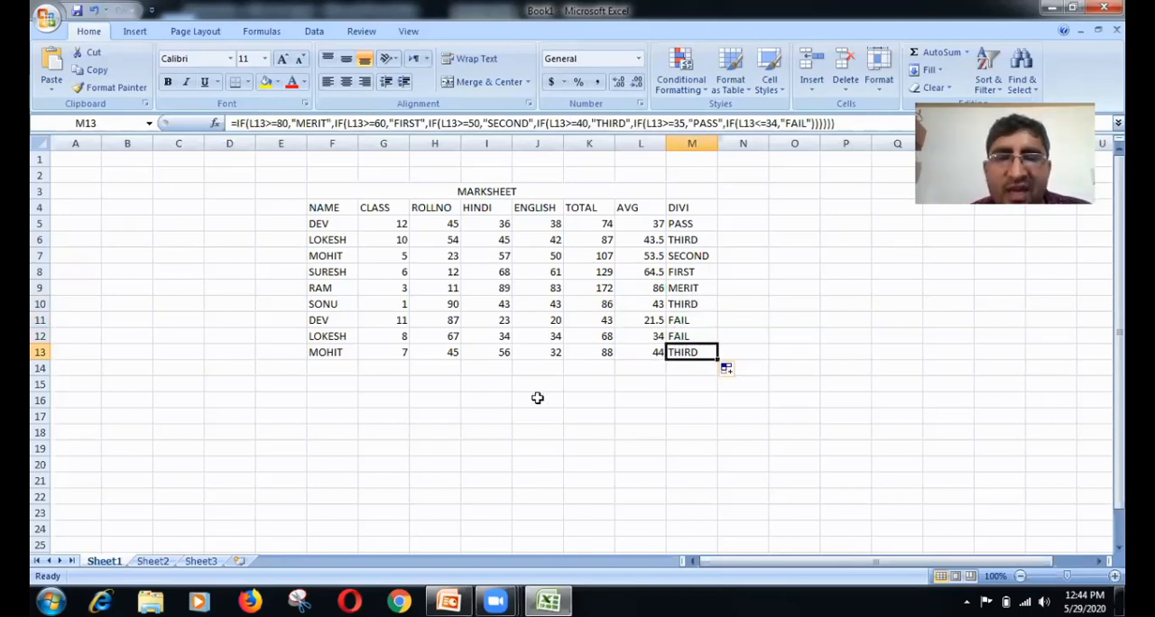
Step: Fill the total, average and division formulas in K13, L13 and M13 down through row 15
left_click_drag(348, 385, 614, 383)
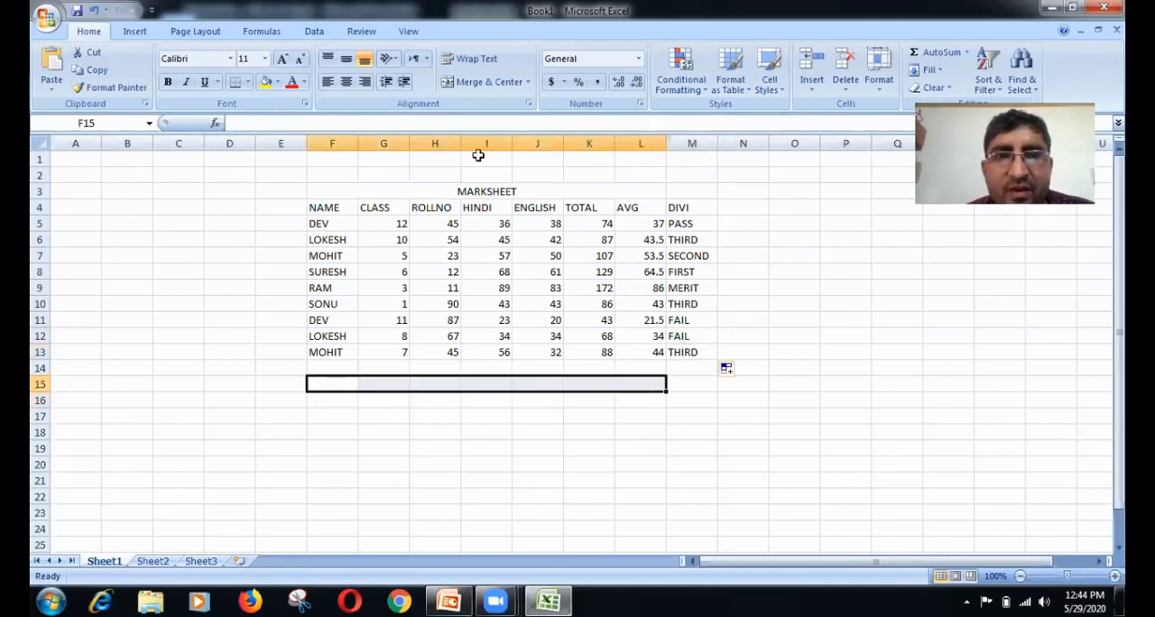
left_click(561, 431)
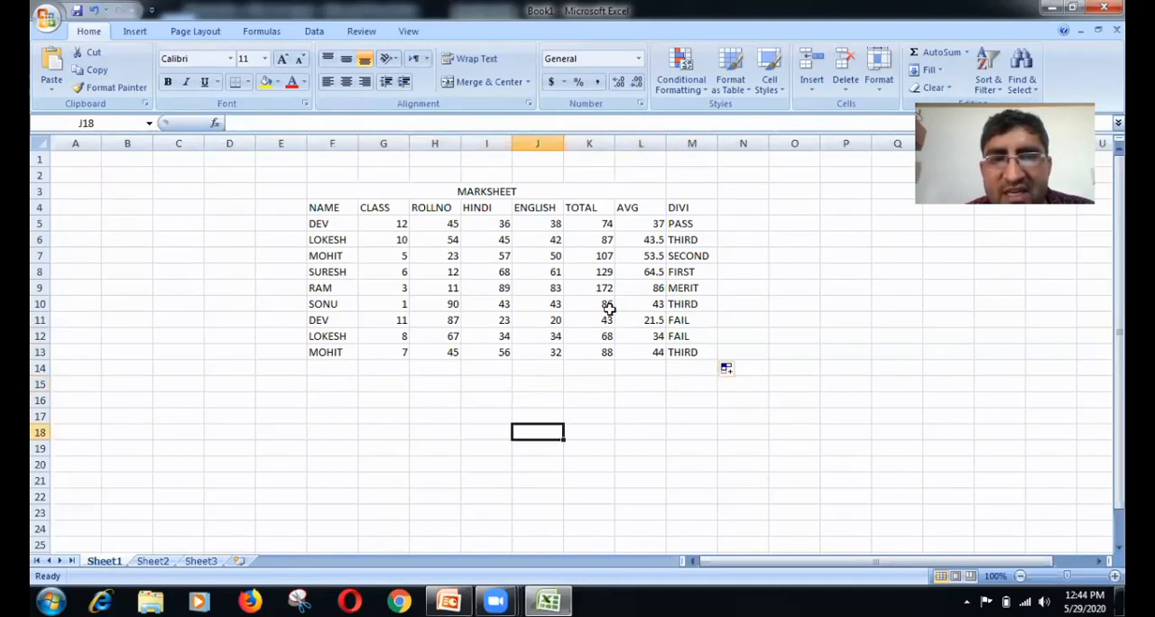
left_click(603, 356)
left_click_drag(615, 362, 614, 387)
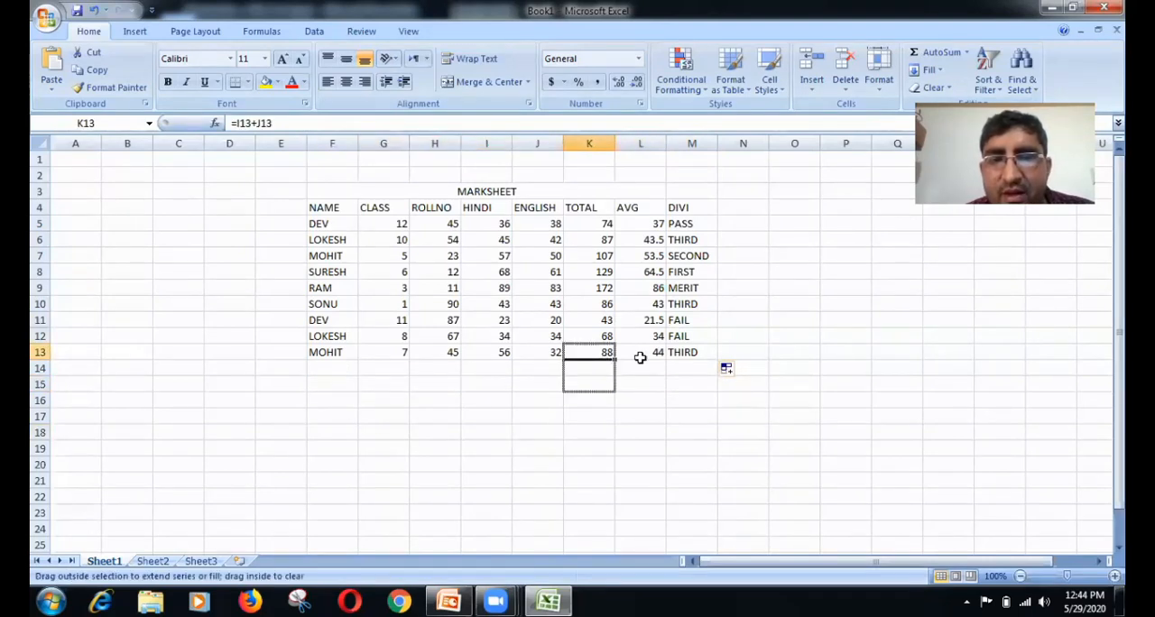
left_click(641, 357)
left_click_drag(666, 360, 666, 390)
left_click(691, 355)
left_click_drag(718, 360, 338, 372)
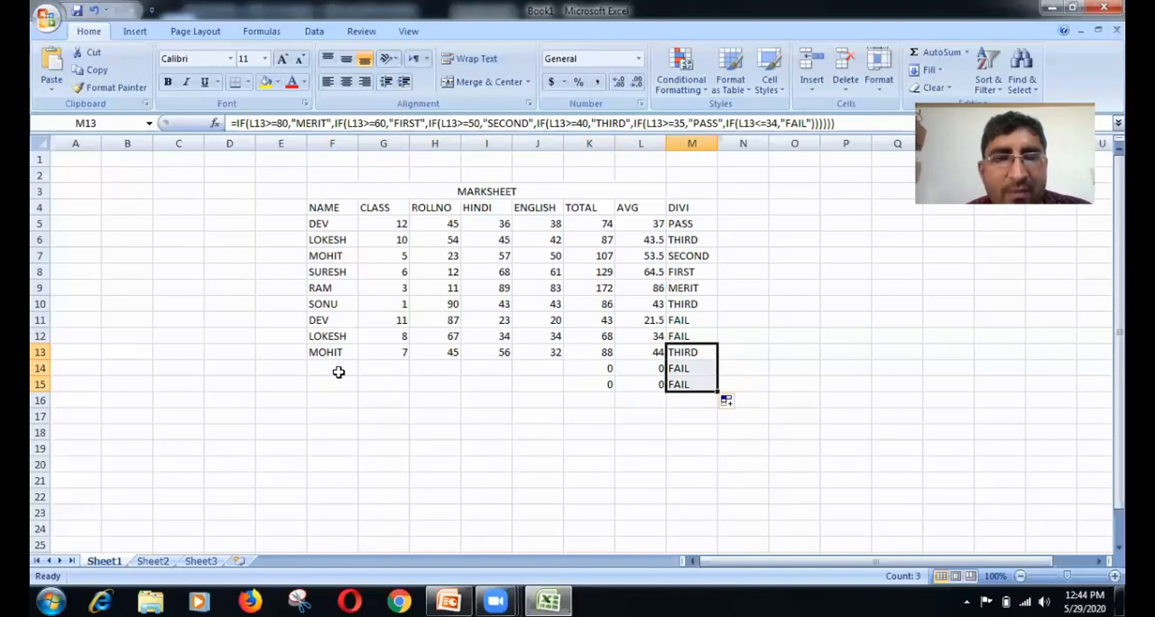
Step: Enter a new student's name in F14, class 10 in G14 and the student's roll number in H14
left_click(339, 368)
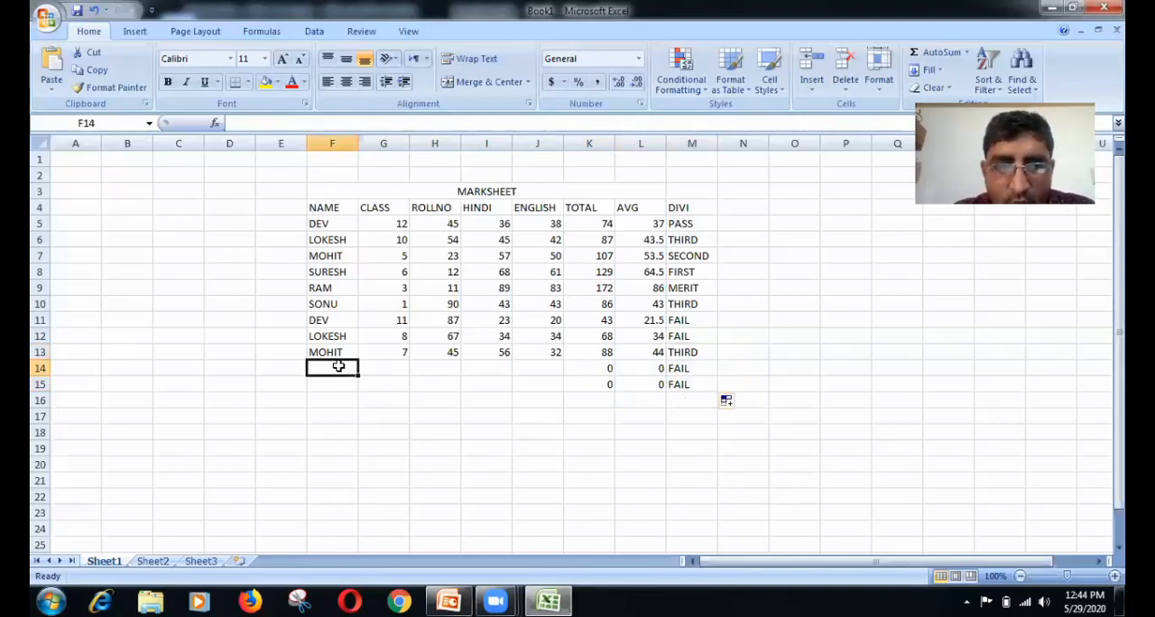
type("ROHIT")
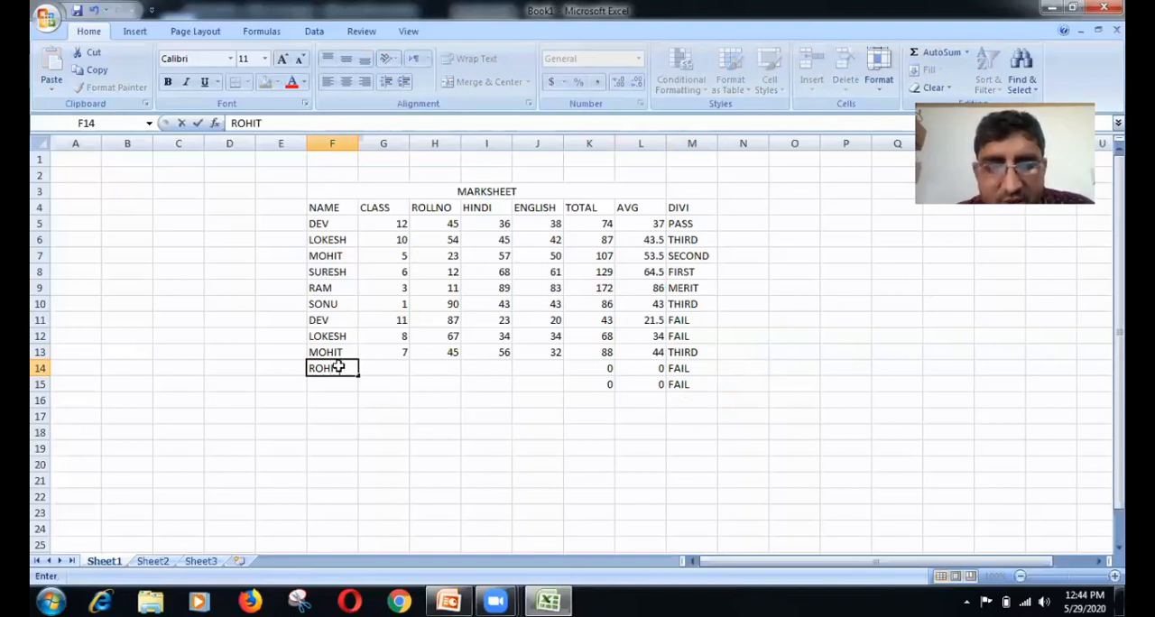
key("Tab")
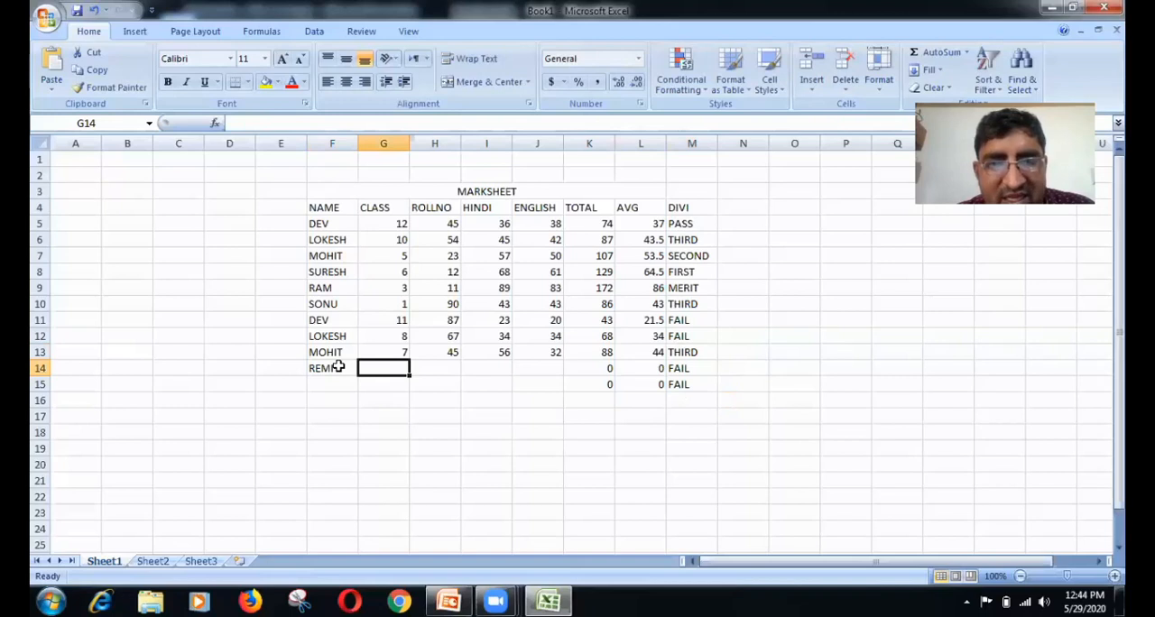
type("1")
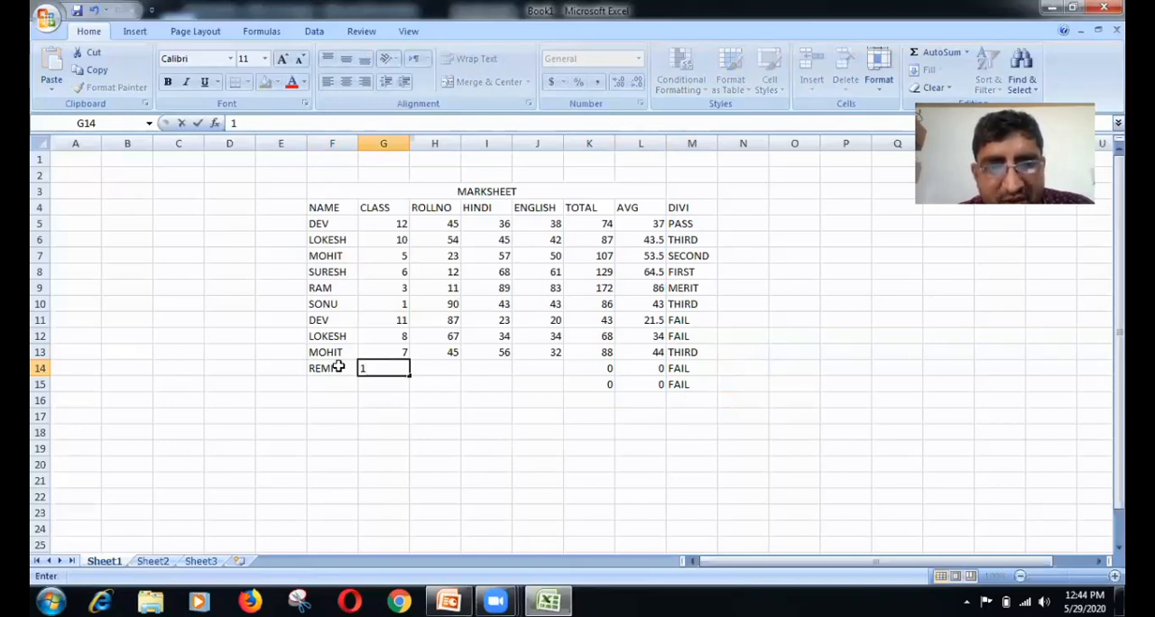
type("0")
key("Tab")
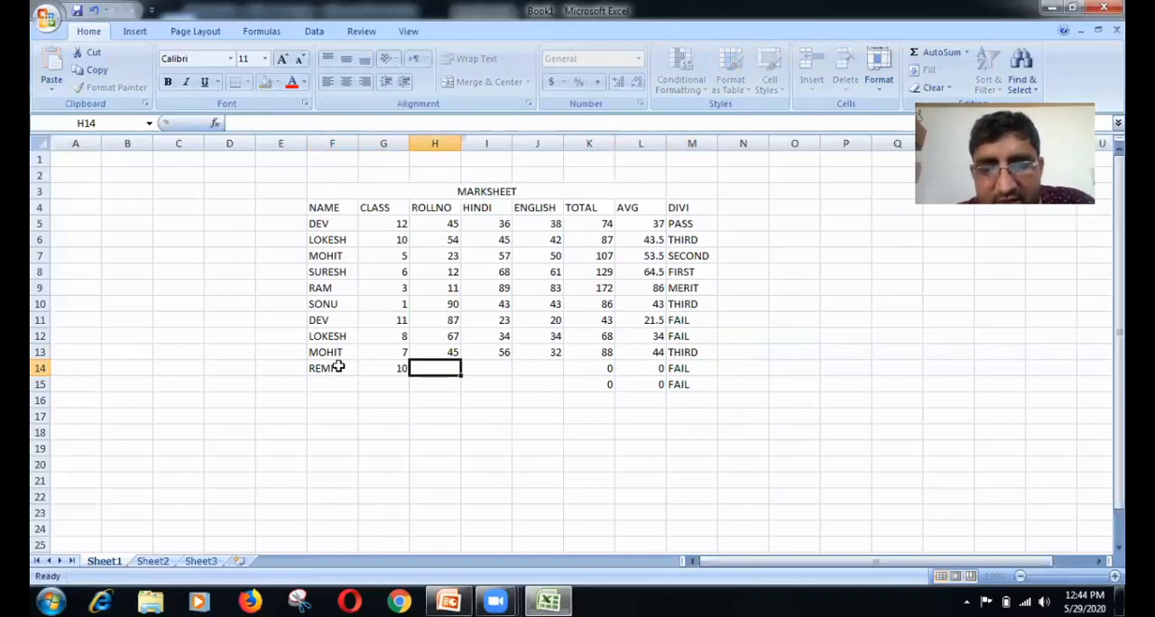
type("67")
key("Tab")
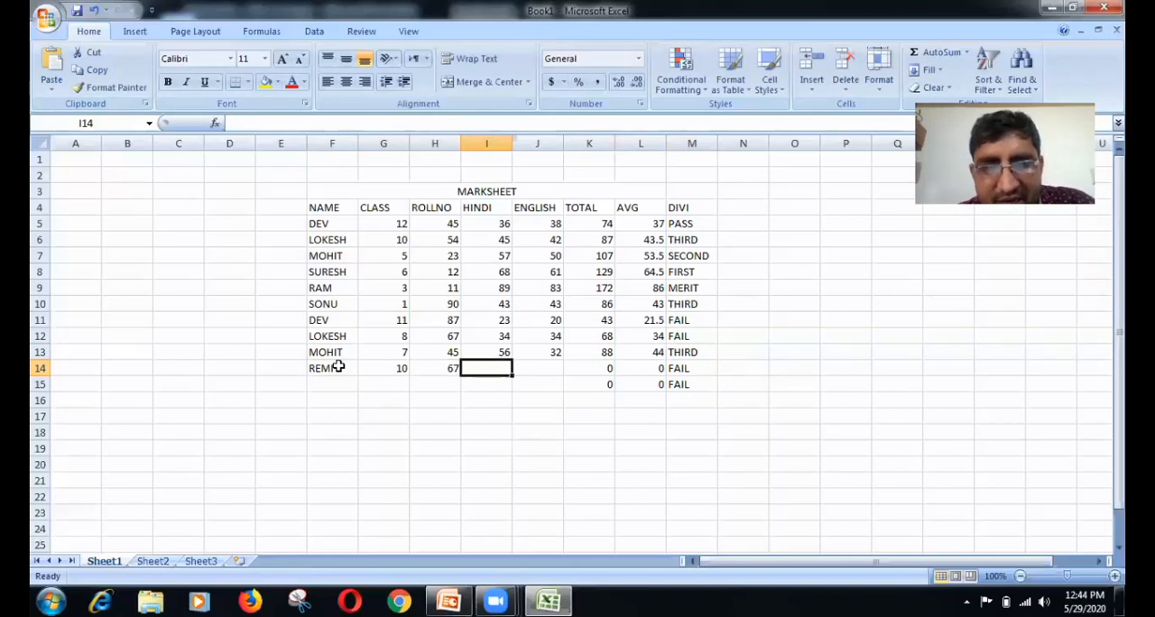
Step: Enter 56 as the new student's Hindi mark in I14 and 67 as the English mark in J14
type("56")
key("Tab")
type("67")
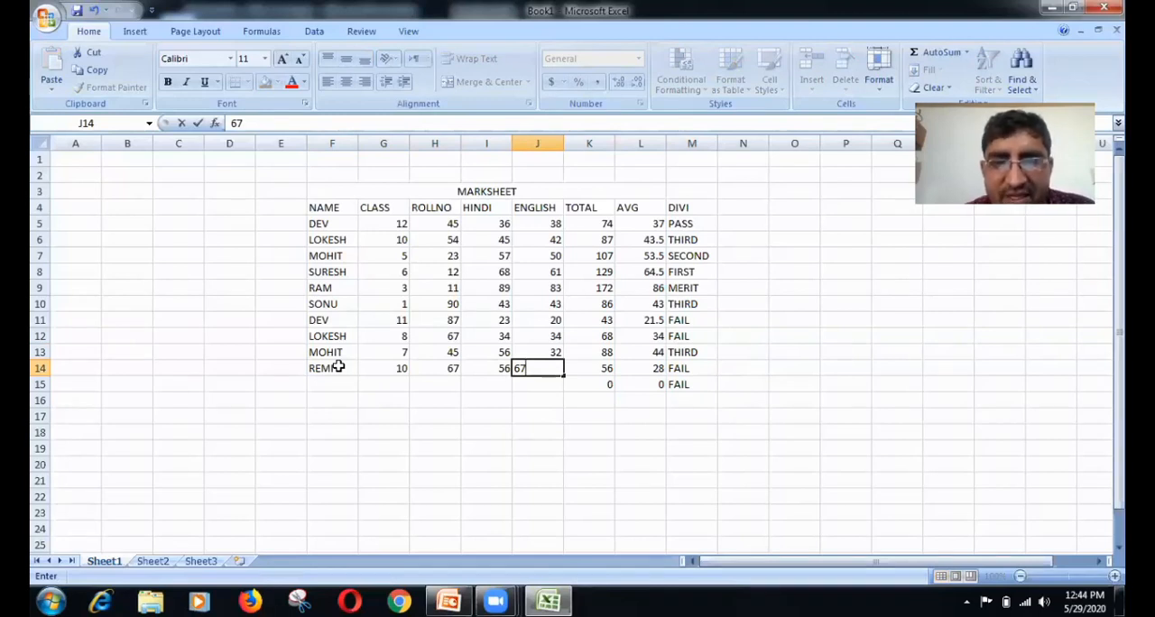
key("Tab")
key("Right")
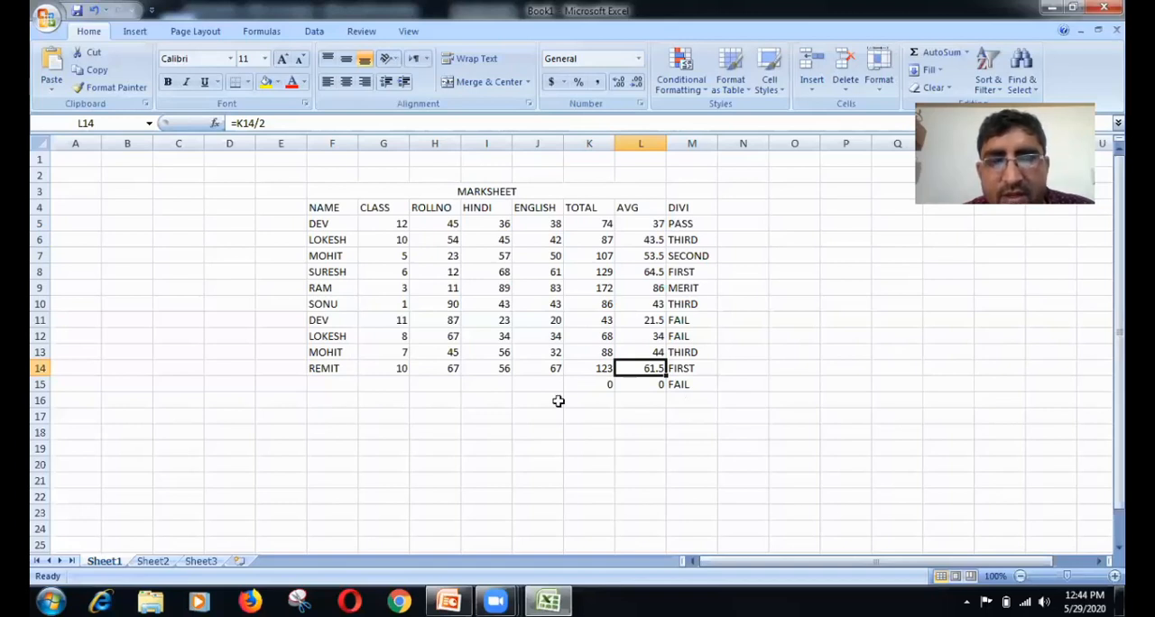
key("Down")
key("Down")
Step: Merge and center F17:M17 below the marksheet and enter the title SALES AND PURCHASE
left_click(351, 418)
left_click_drag(598, 410, 670, 412)
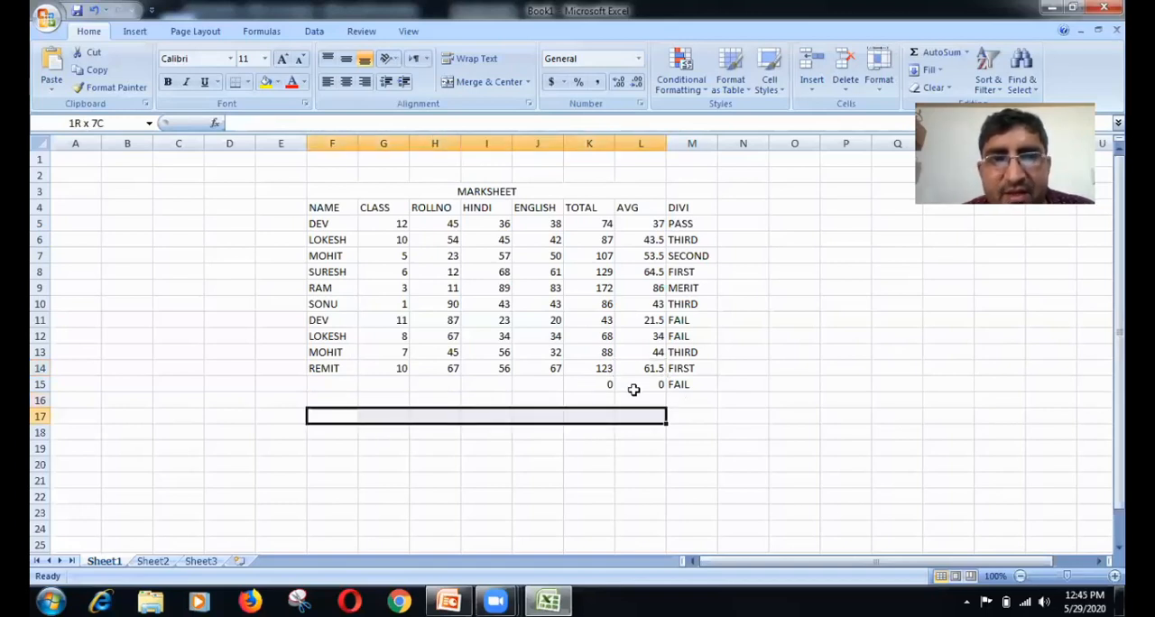
left_click(477, 87)
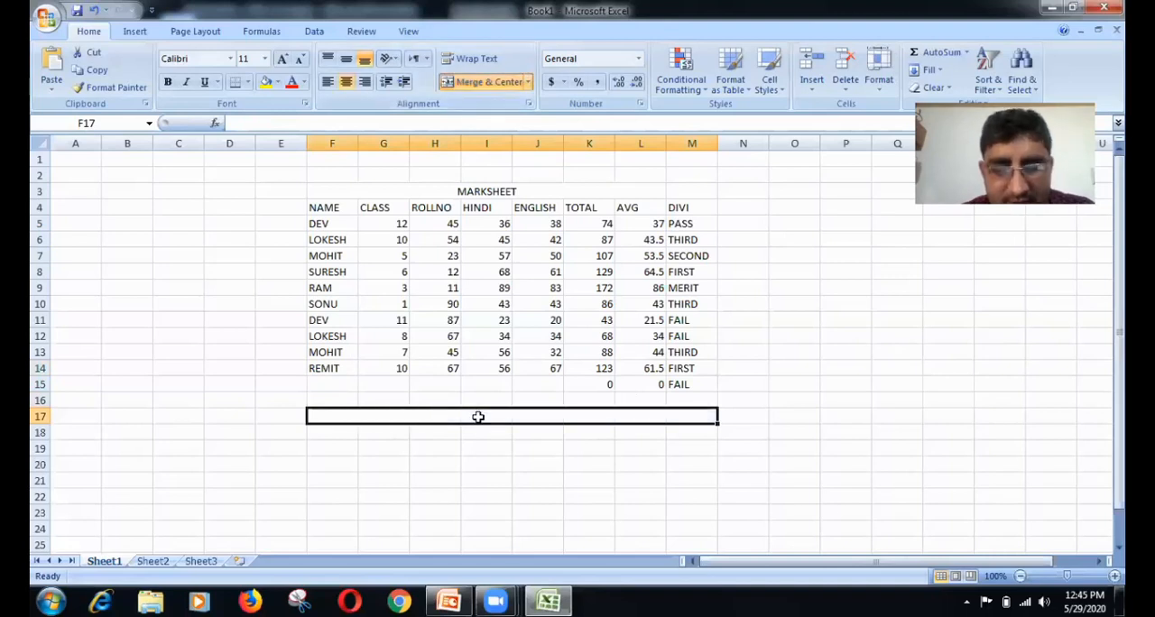
type("SALES AND")
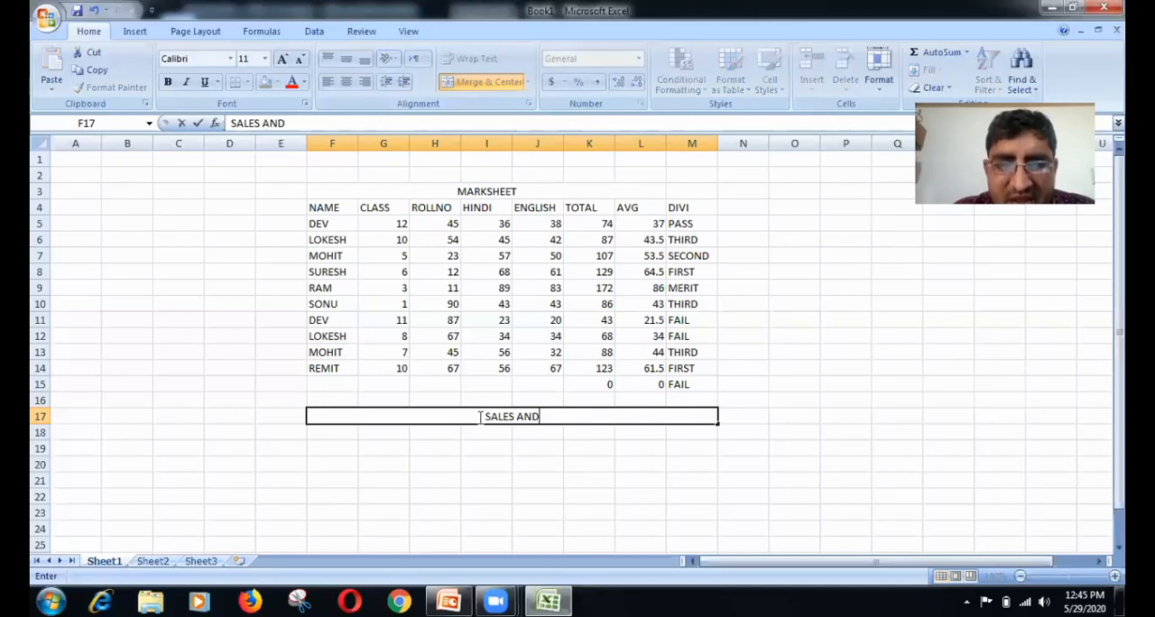
type(" PU")
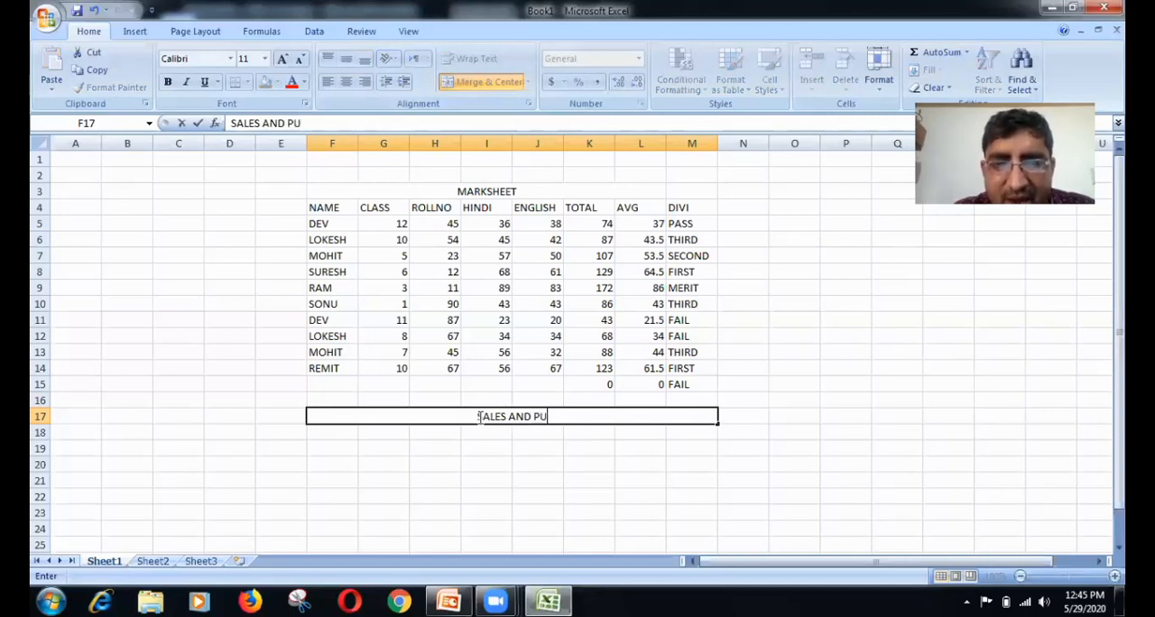
type("RCHASE")
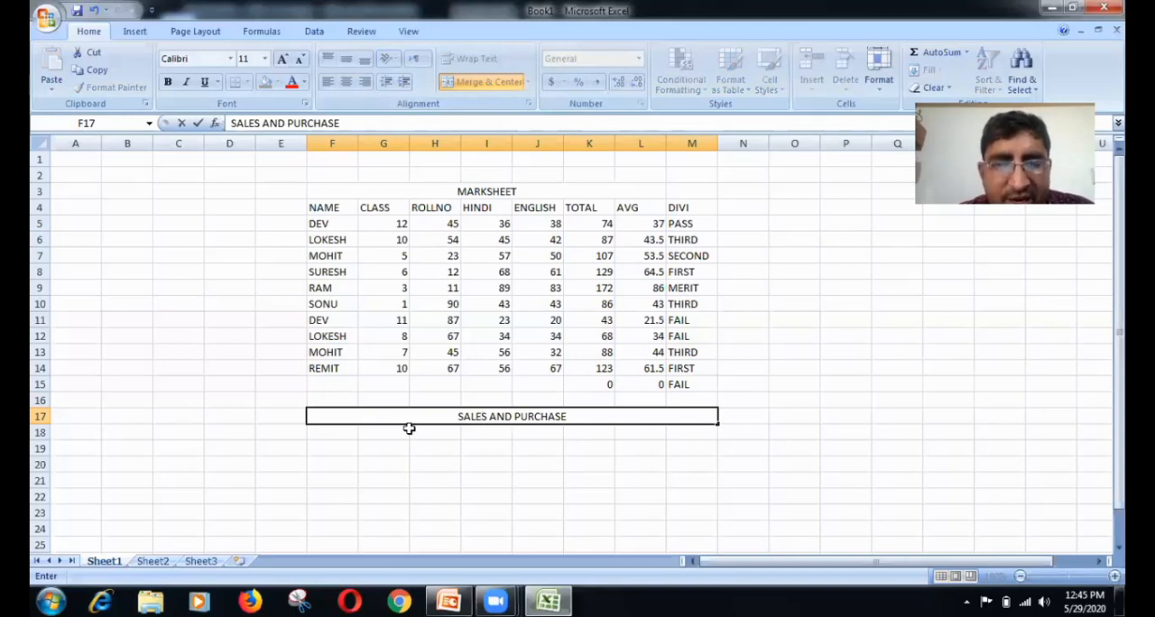
Step: Enter the column headings INA in F18 and INO in G18 under the SALES AND PURCHASE title
left_click(343, 432)
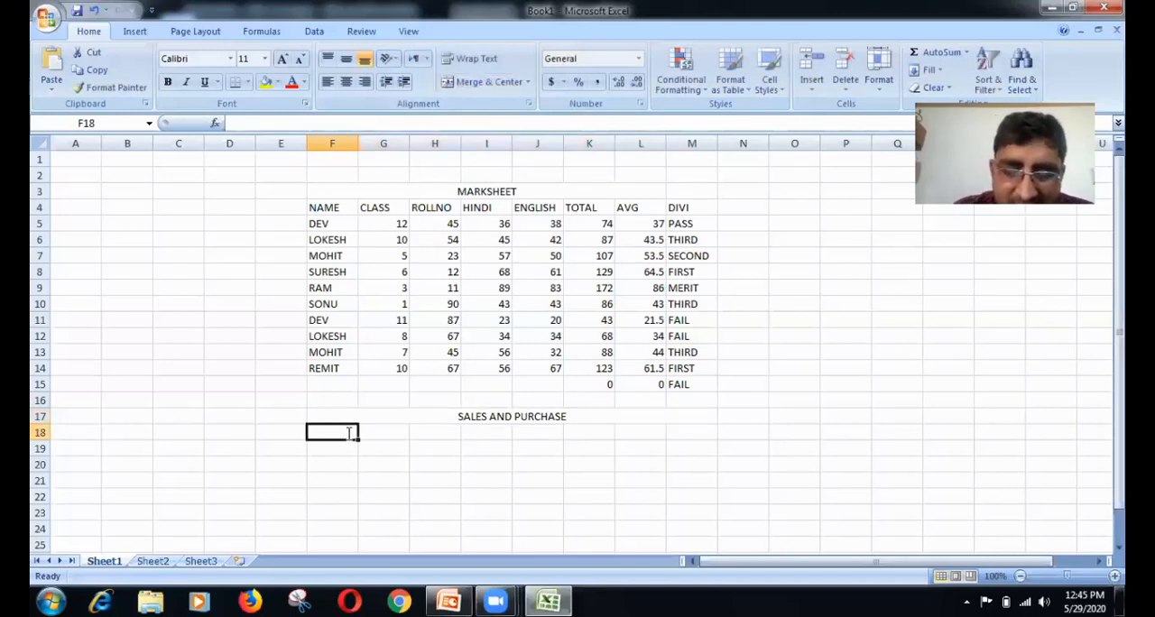
type("INA")
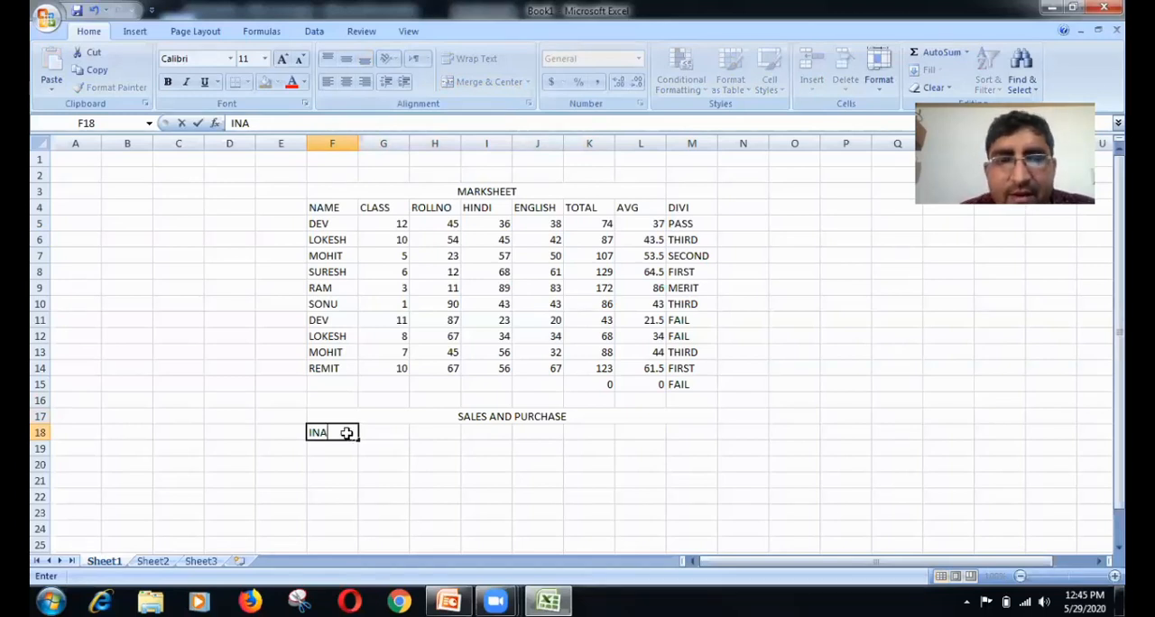
key("Tab")
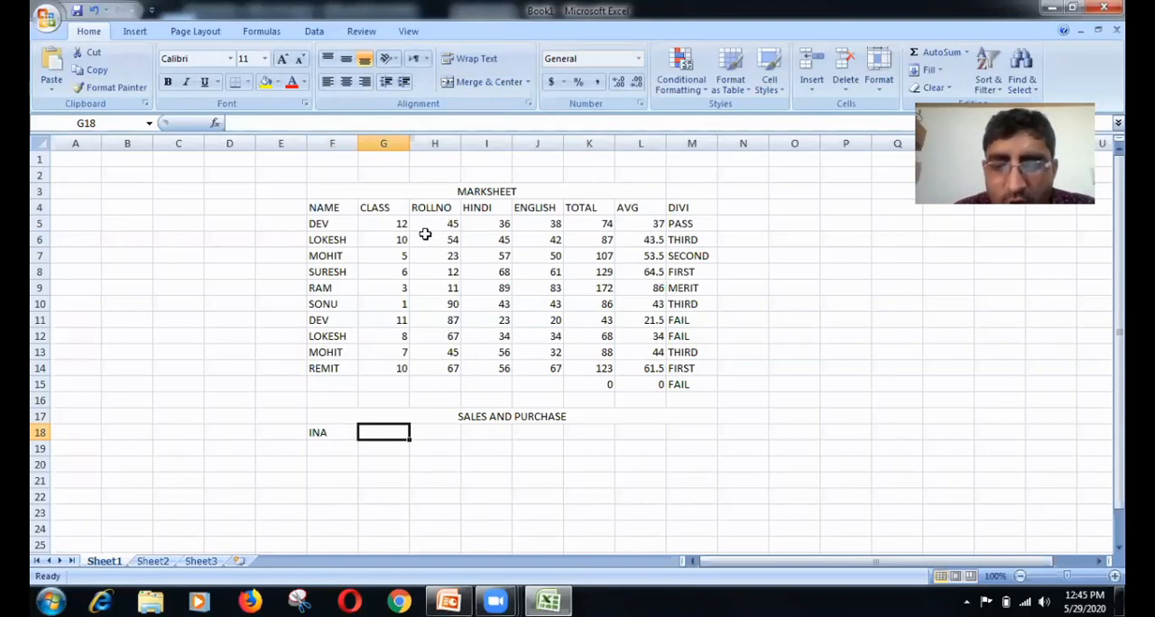
type("INO")
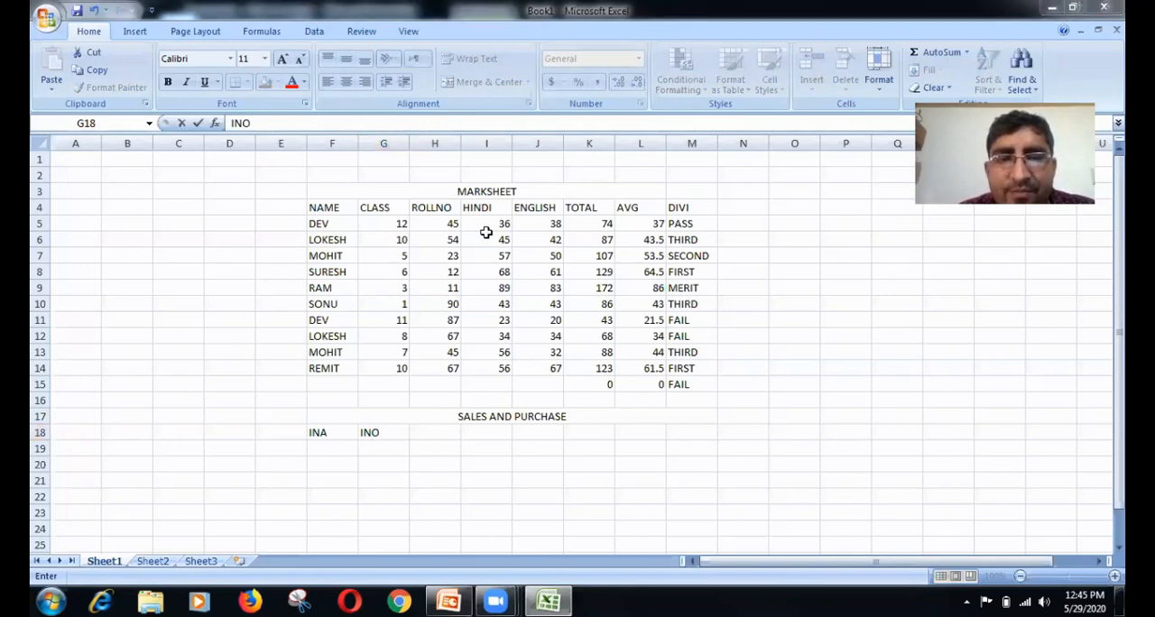
Step: Enter the column headings QUANTITY in H18 and RATE in I18 of the sales and purchase table
left_click(428, 430)
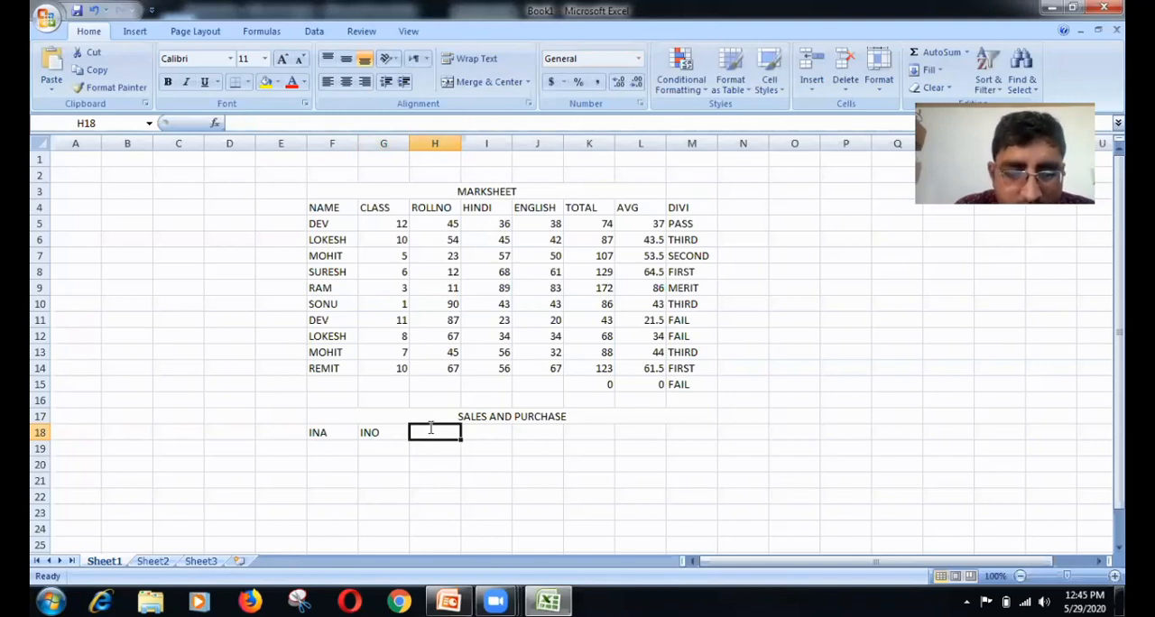
type("QU")
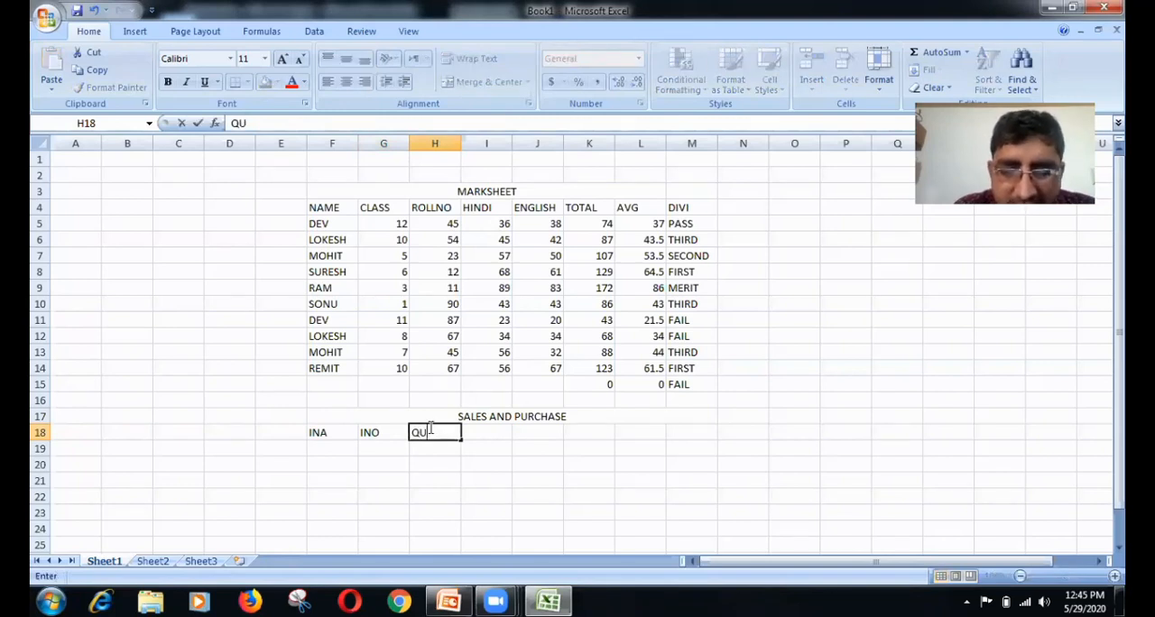
type("ANTITY")
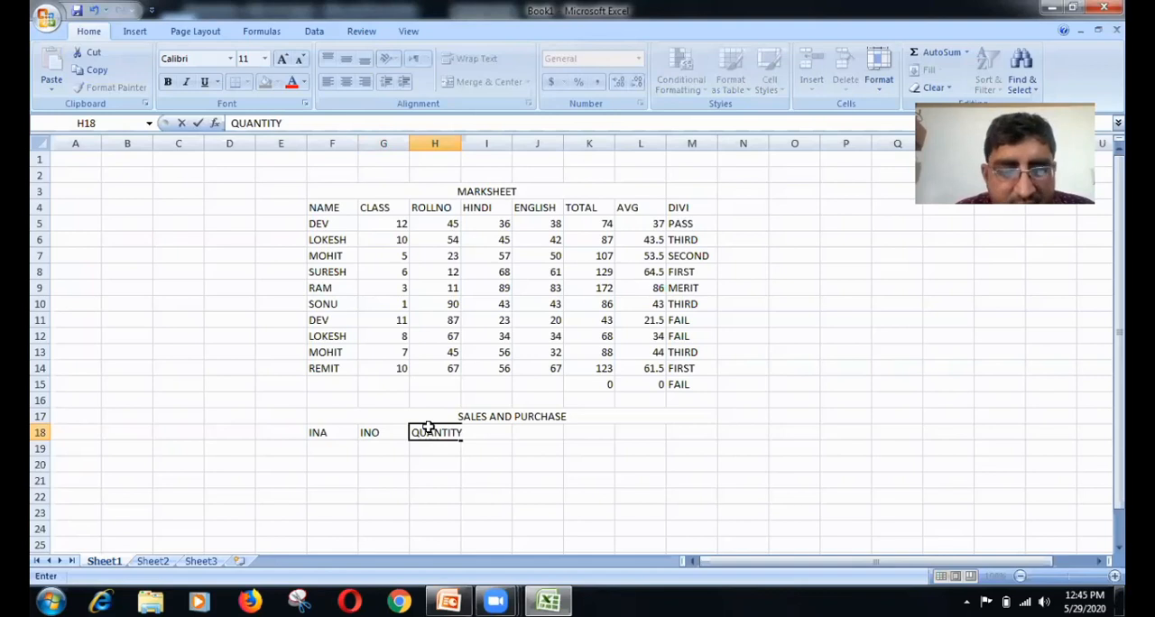
key("Tab")
type("R")
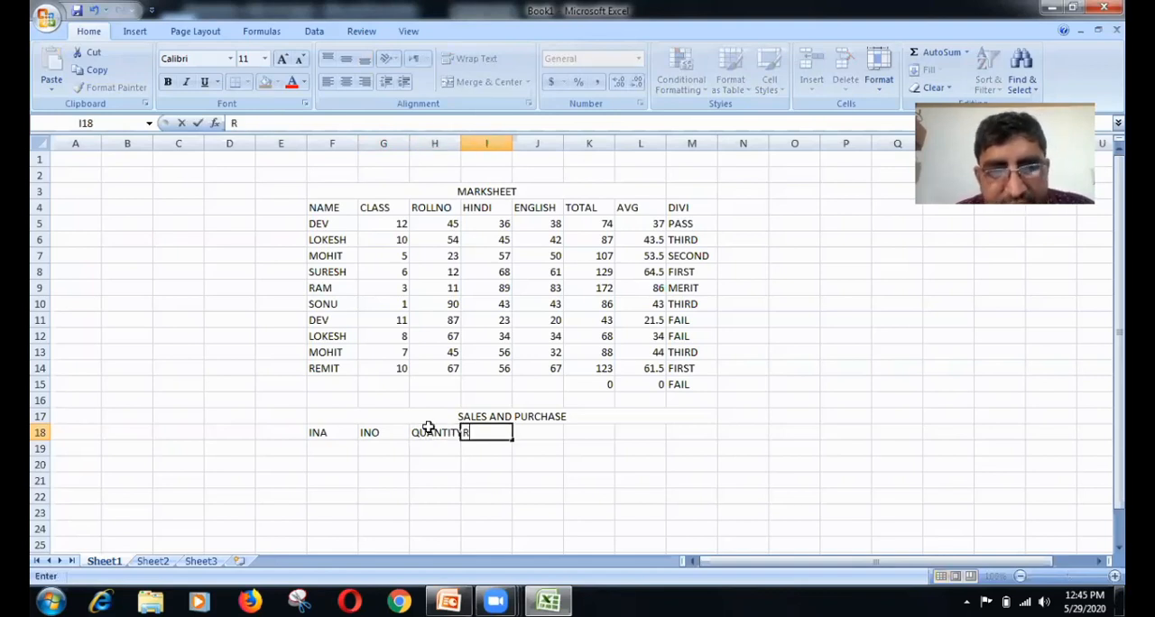
type("ATE")
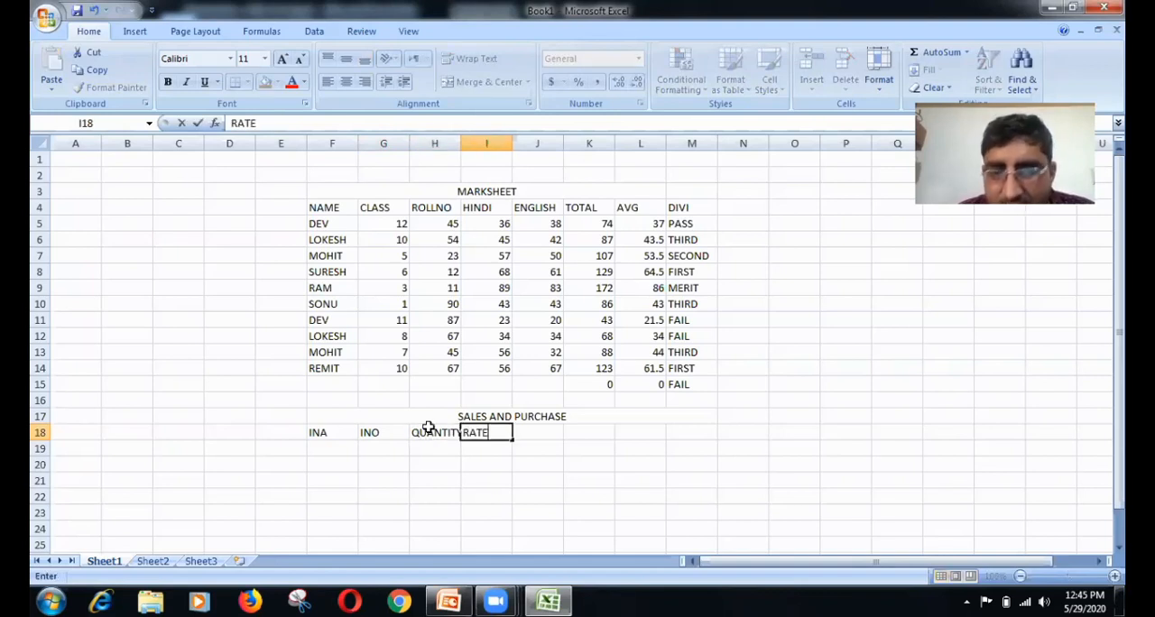
Step: Enter the heading BA in J18 and autofit the width of column H to its contents
key("Tab")
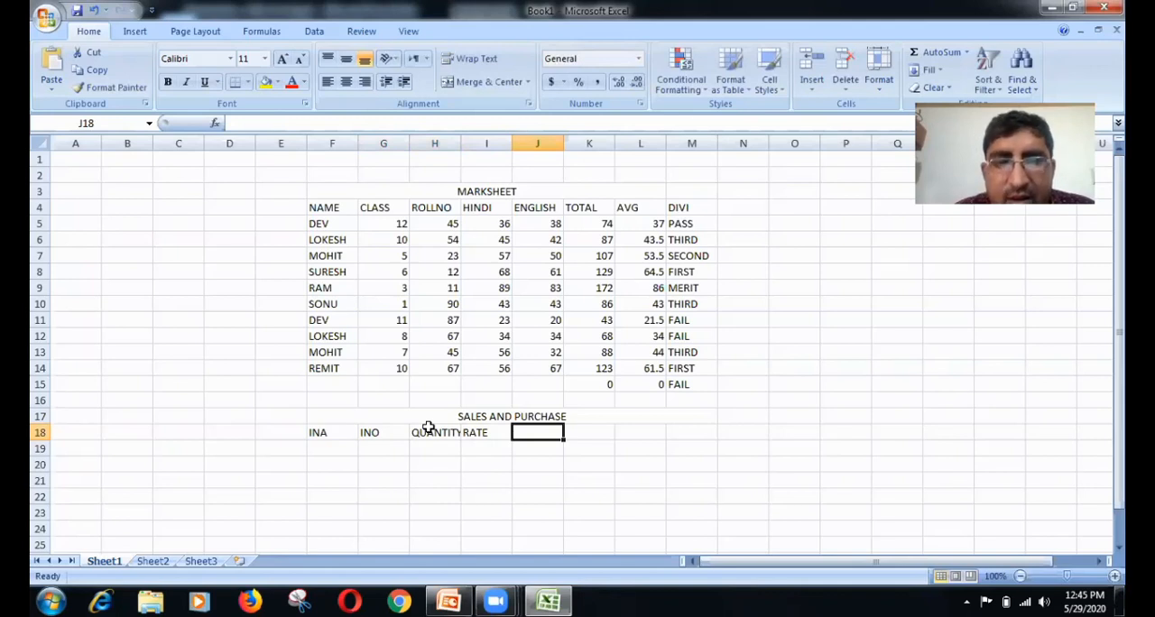
type("BA")
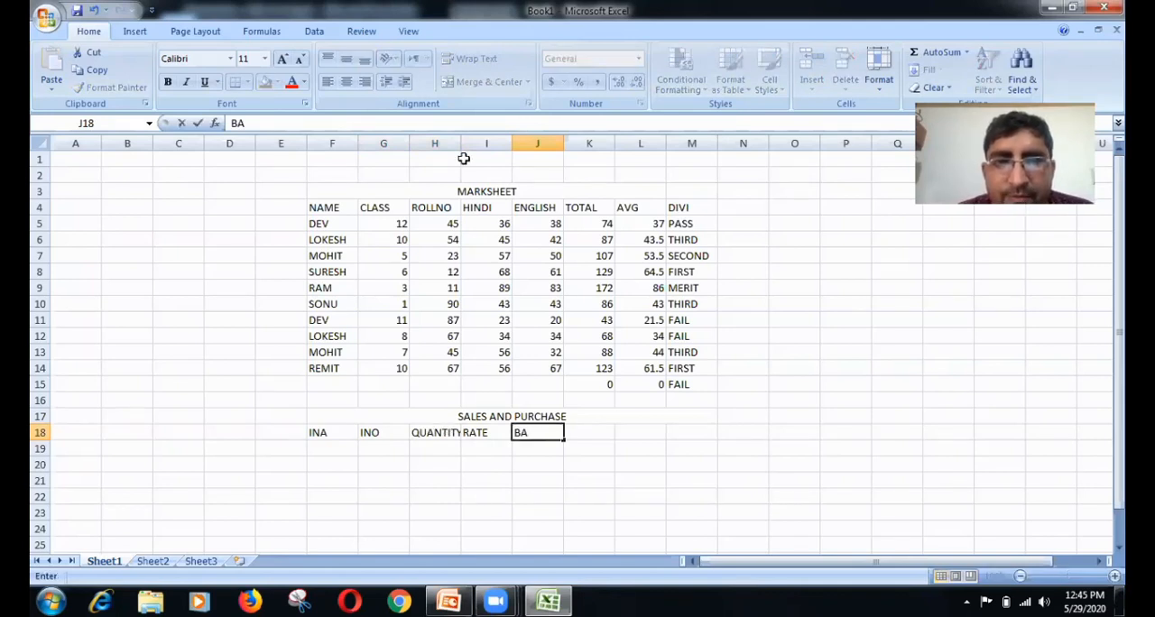
double_click(459, 144)
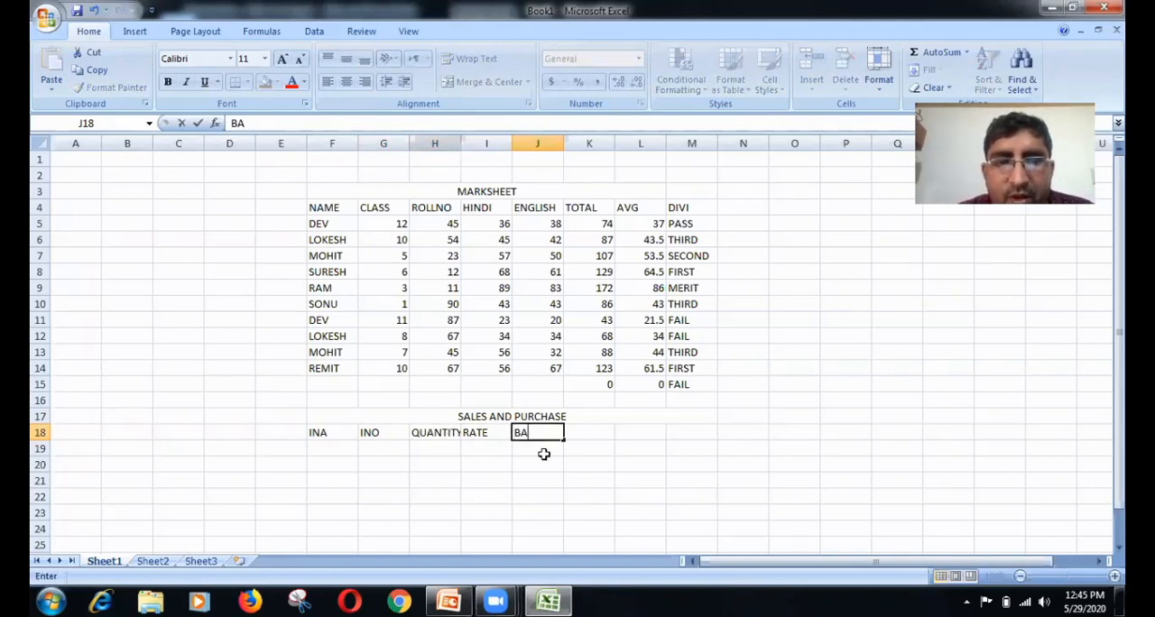
Step: Insert a cell at H18, shifting the existing headings right, and enter the heading UNIT in it
left_click(435, 431)
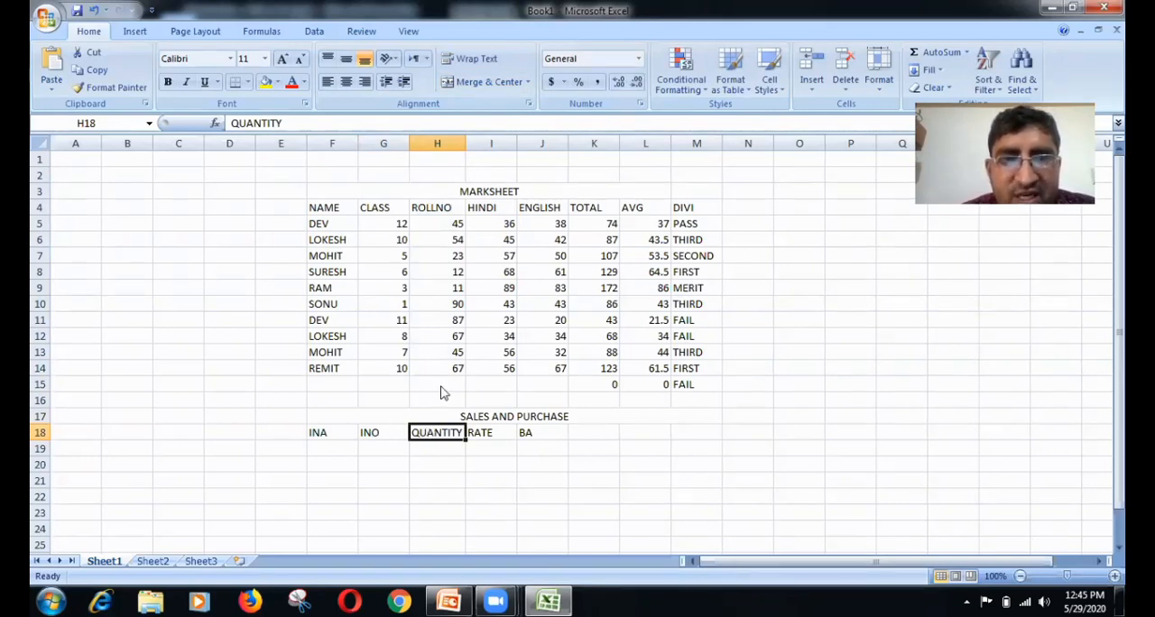
right_click(434, 433)
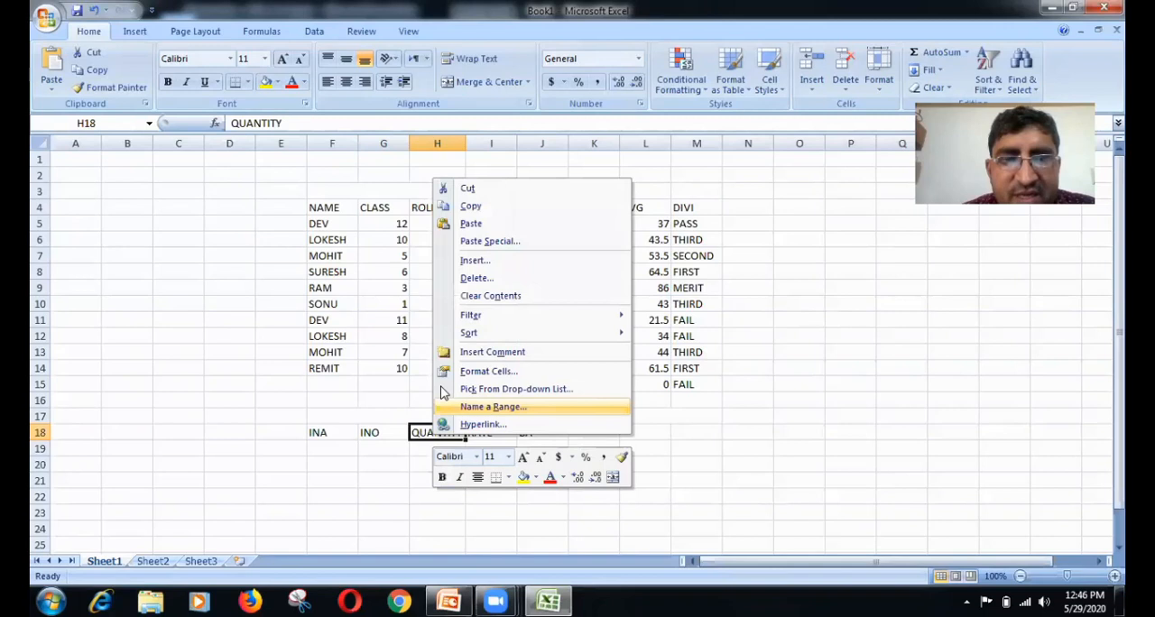
left_click(466, 261)
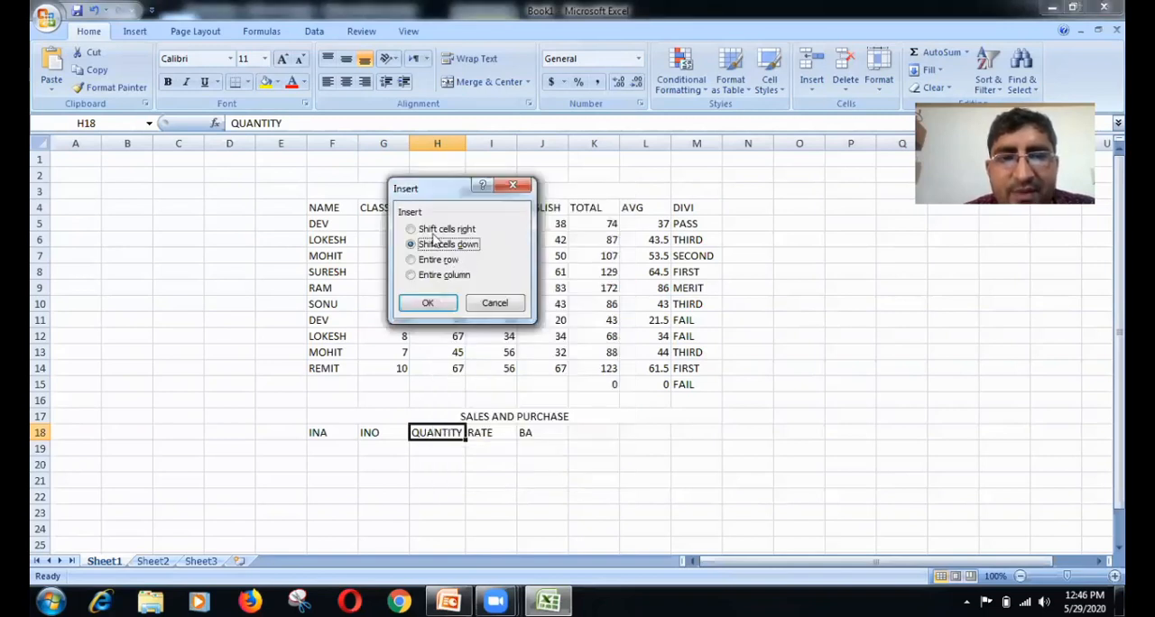
left_click(435, 231)
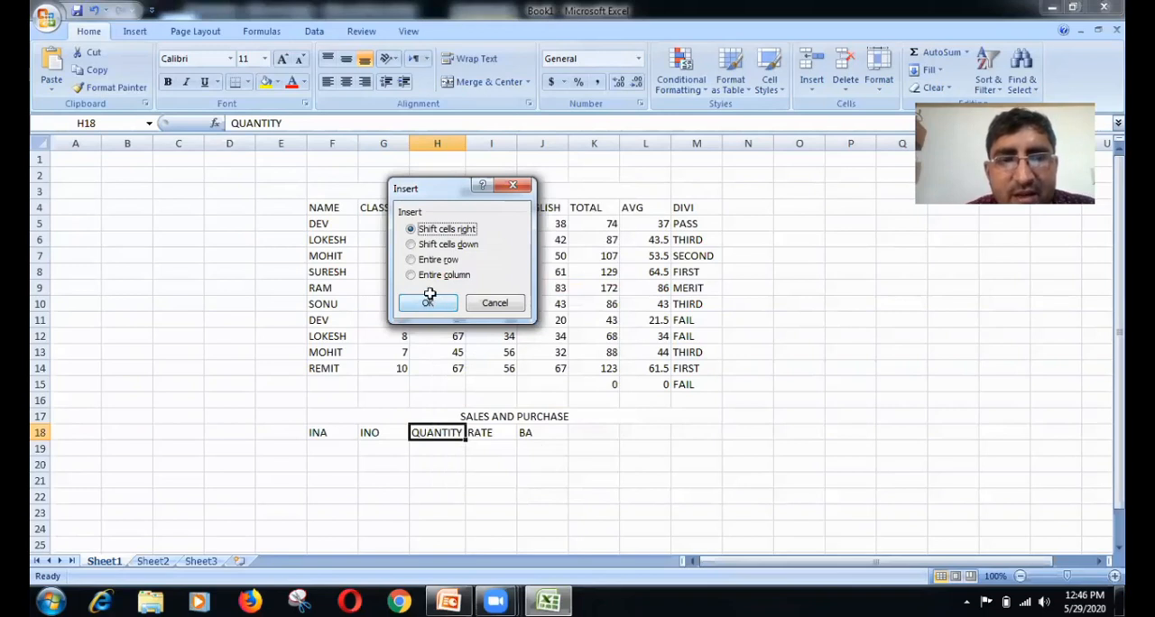
left_click(429, 302)
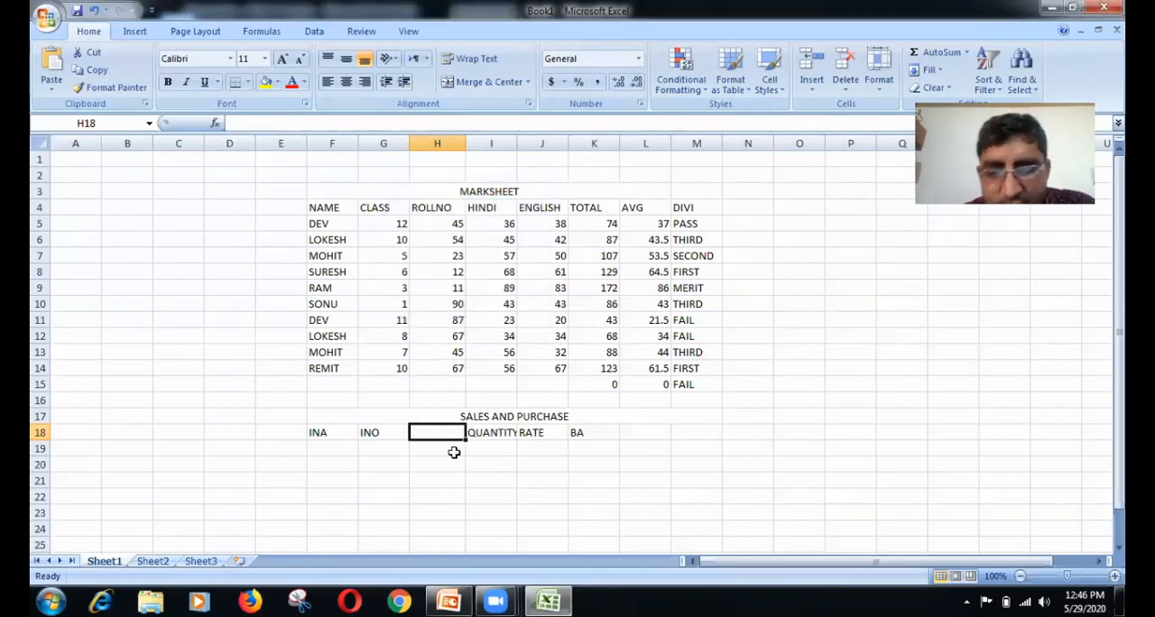
type("UNIT")
Step: Start the first item row with CPU in F19, item number 12 in G19 and unit PCS in H19
left_click(349, 444)
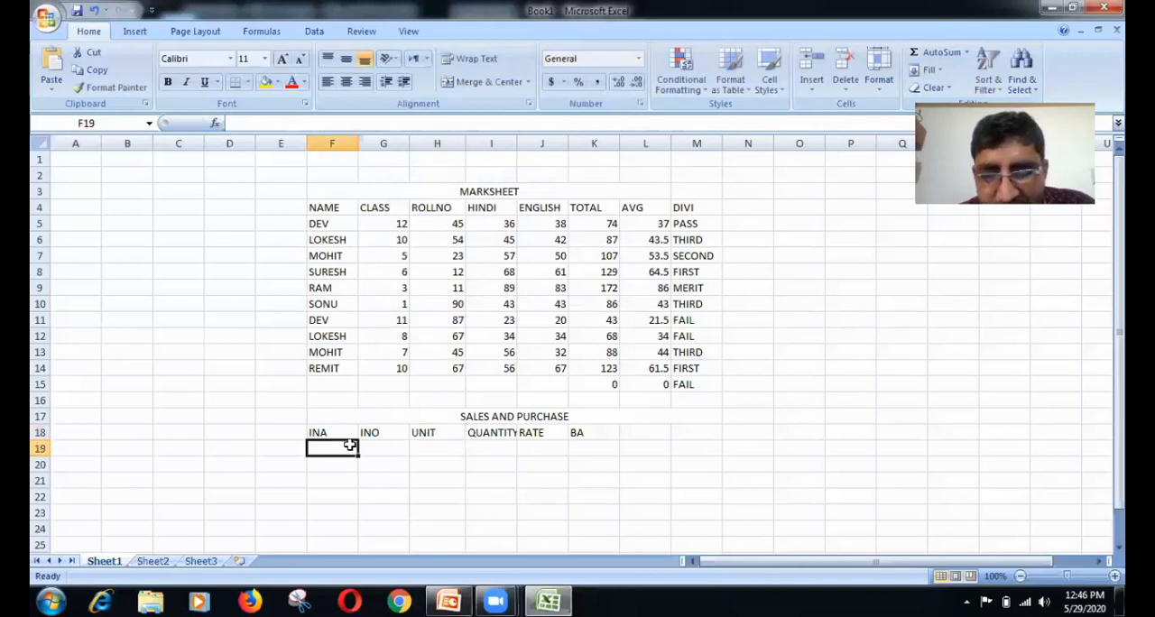
type("CPU")
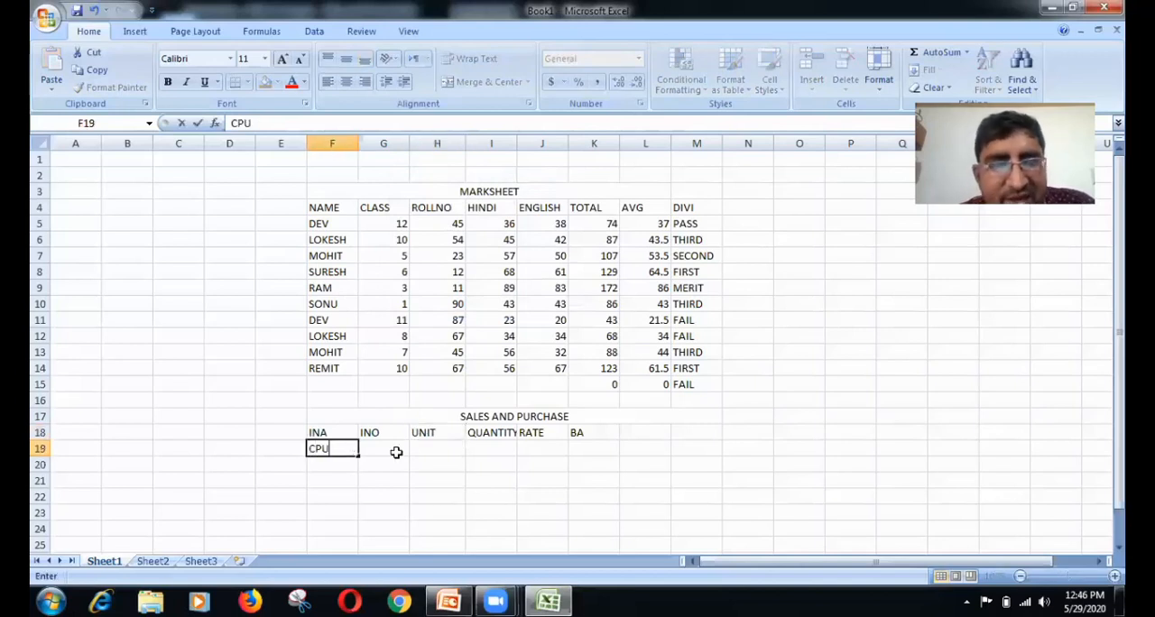
left_click(395, 452)
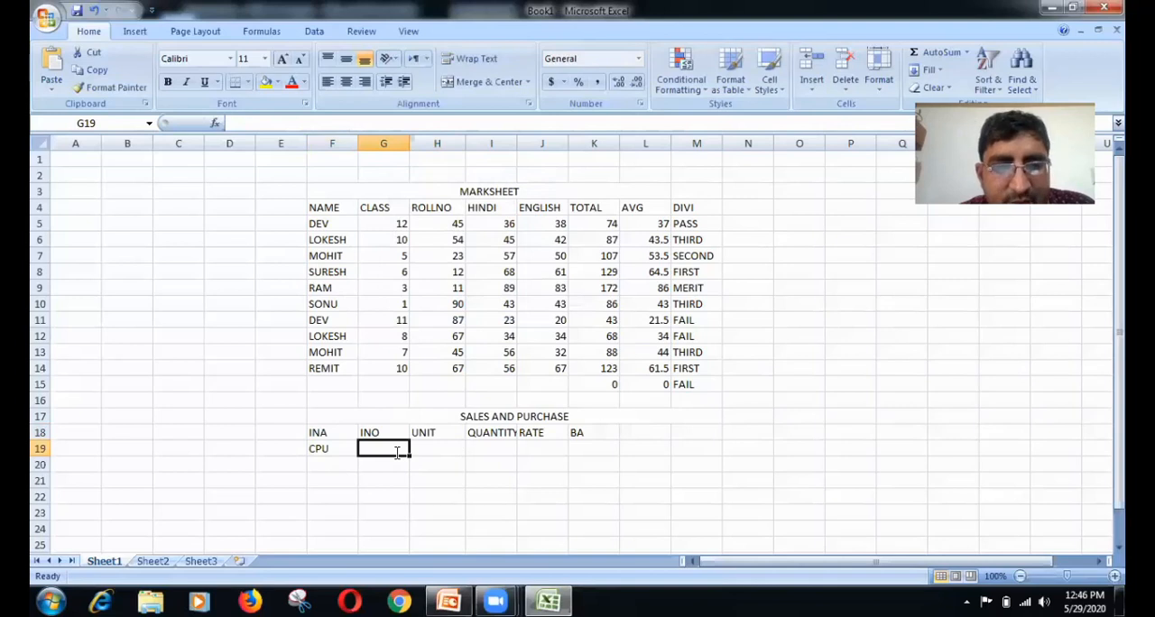
type("12")
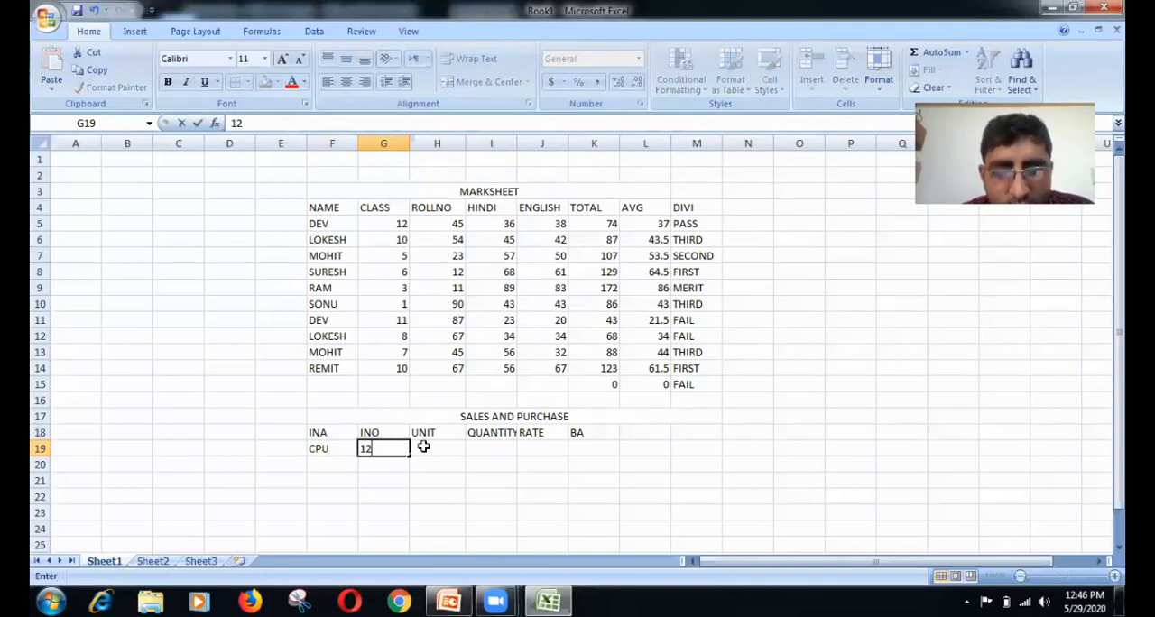
left_click(423, 446)
type("PCS")
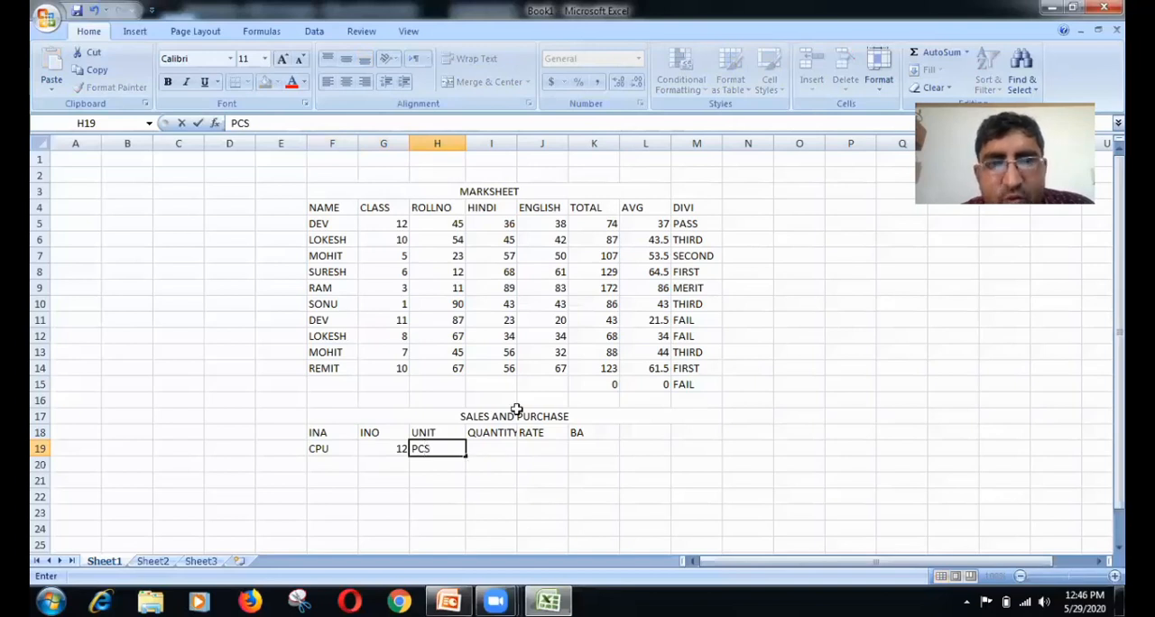
Step: Autofit column I to its contents, then enter quantity 12 in I19 and rate 12000 in J19
key("Tab")
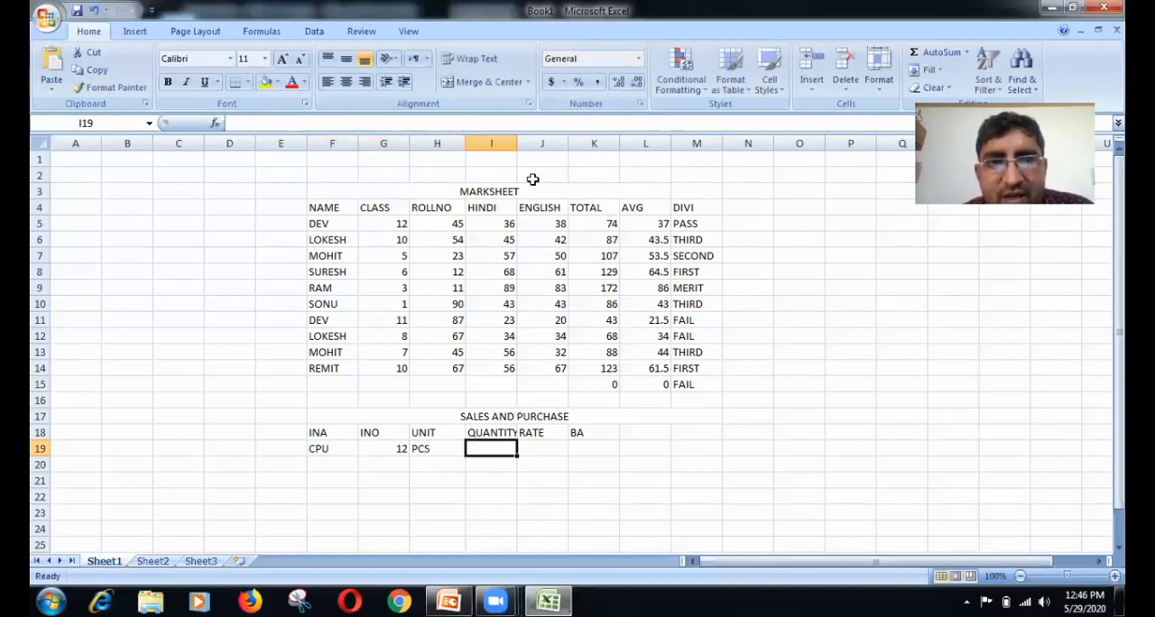
double_click(516, 141)
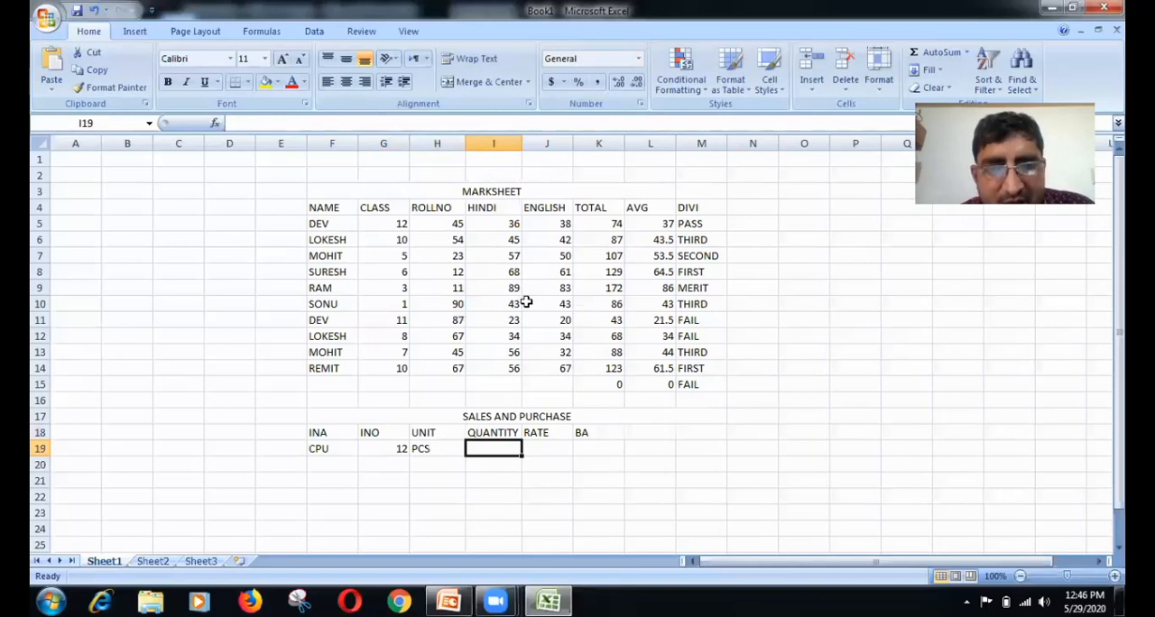
type("12")
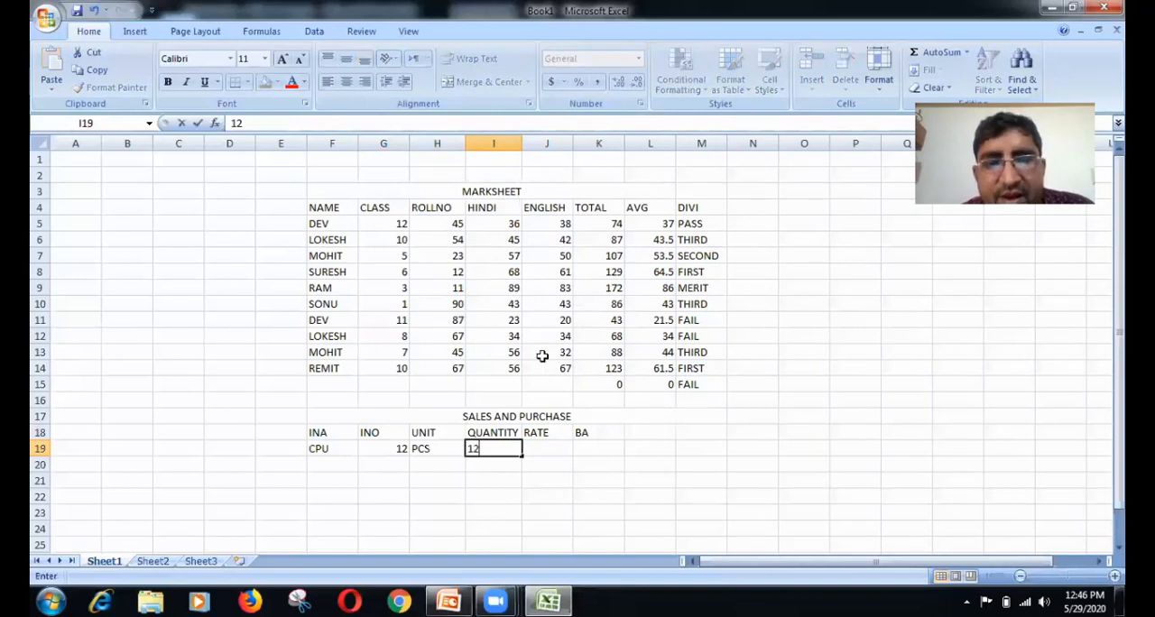
key("Tab")
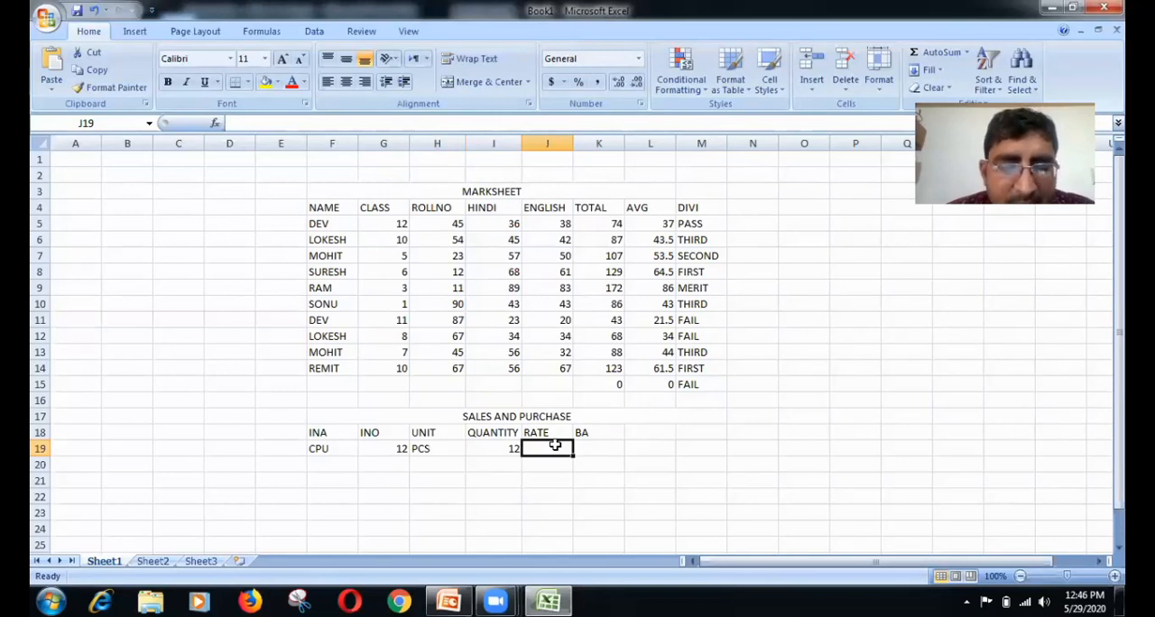
type("12000")
key("Tab")
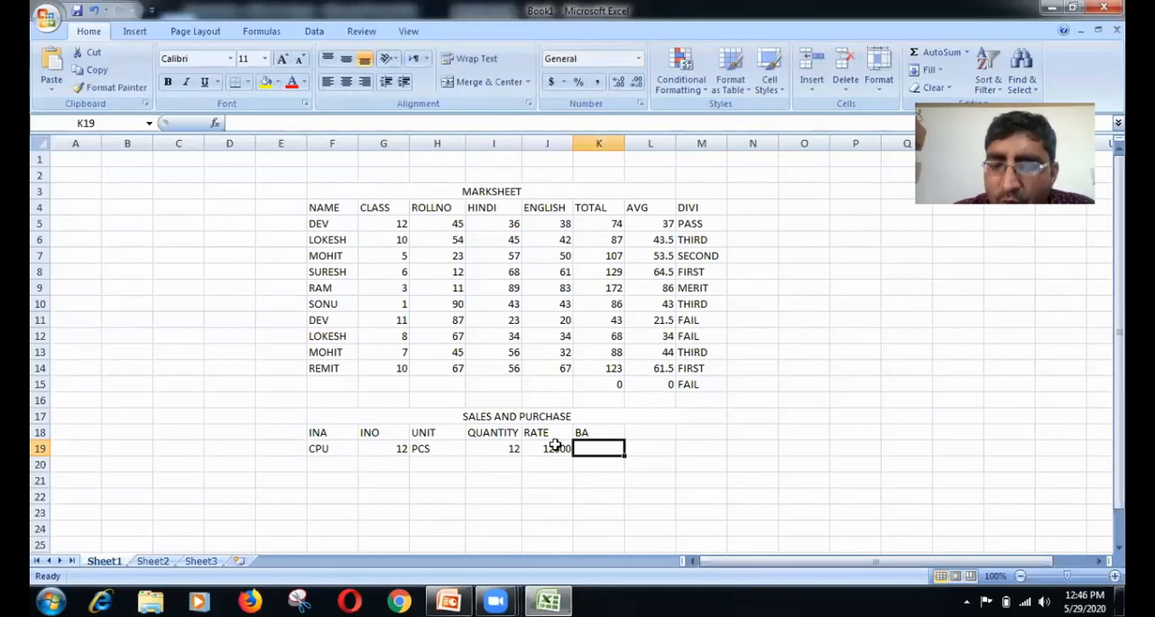
Step: Calculate the CPU row's BA in K19 as quantity times rate with the formula =I19*J19
type("=")
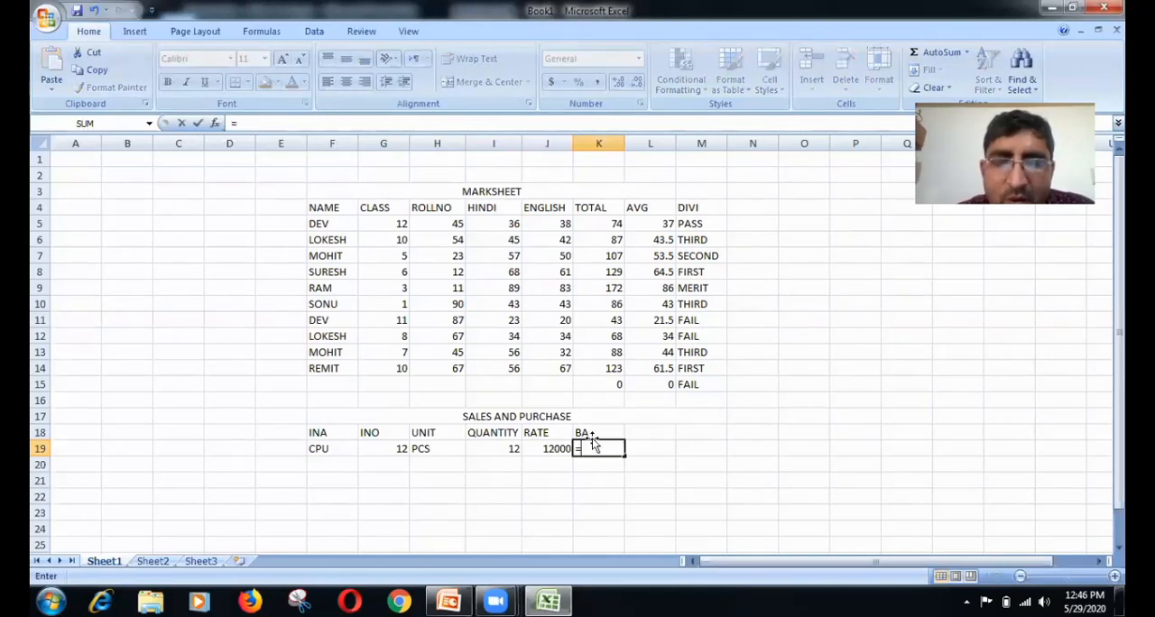
left_click(508, 447)
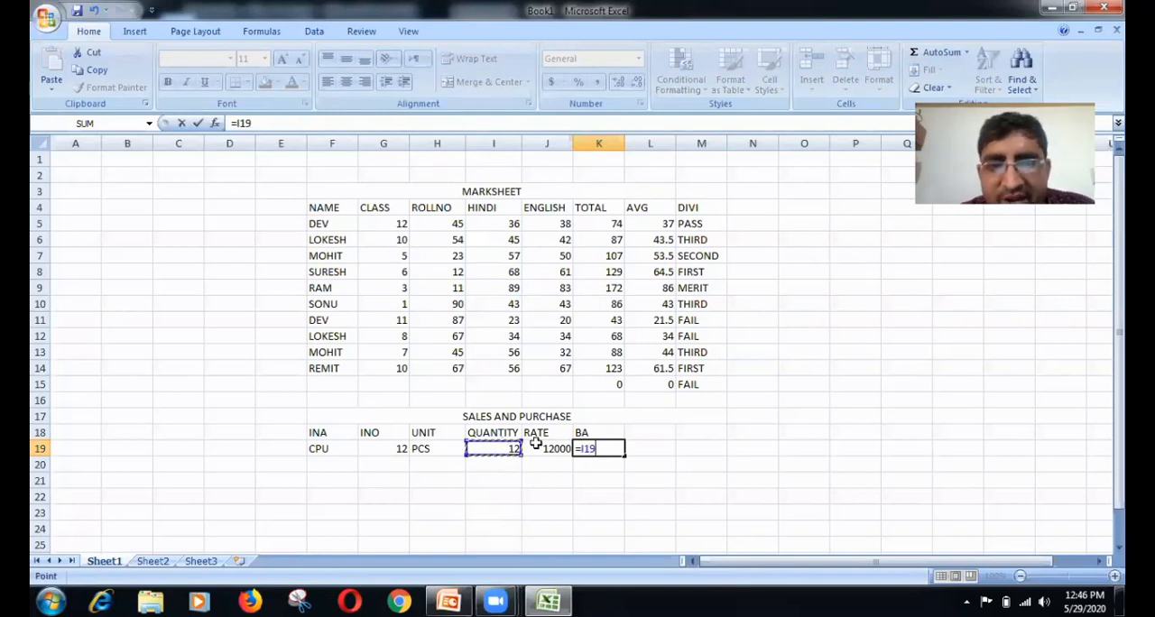
type("*")
left_click(546, 446)
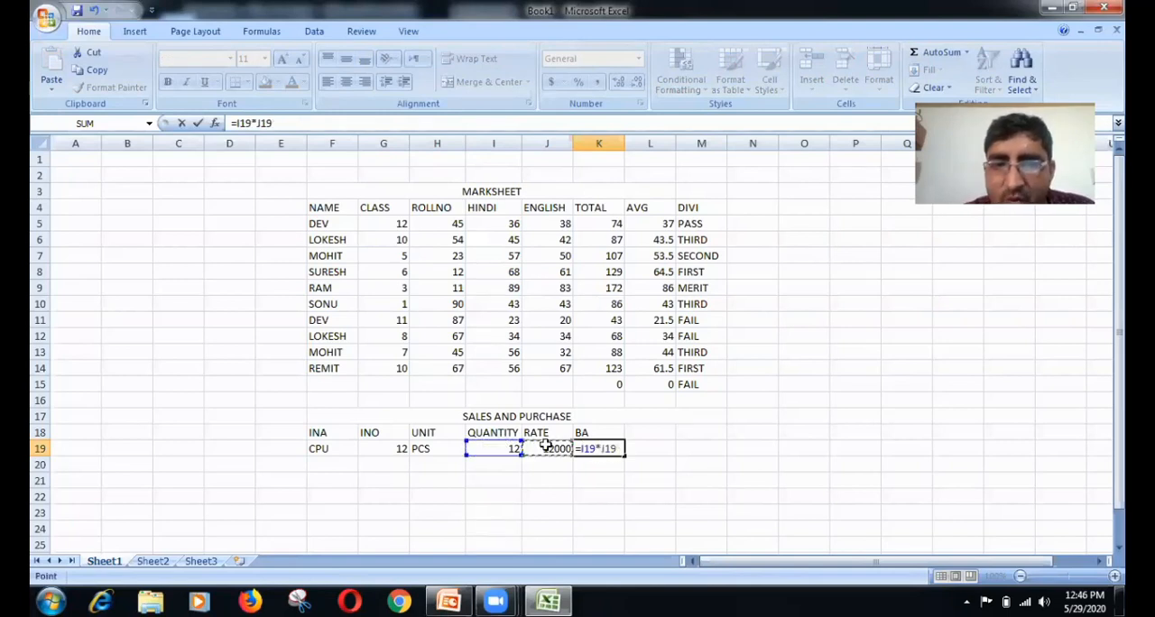
key("Return")
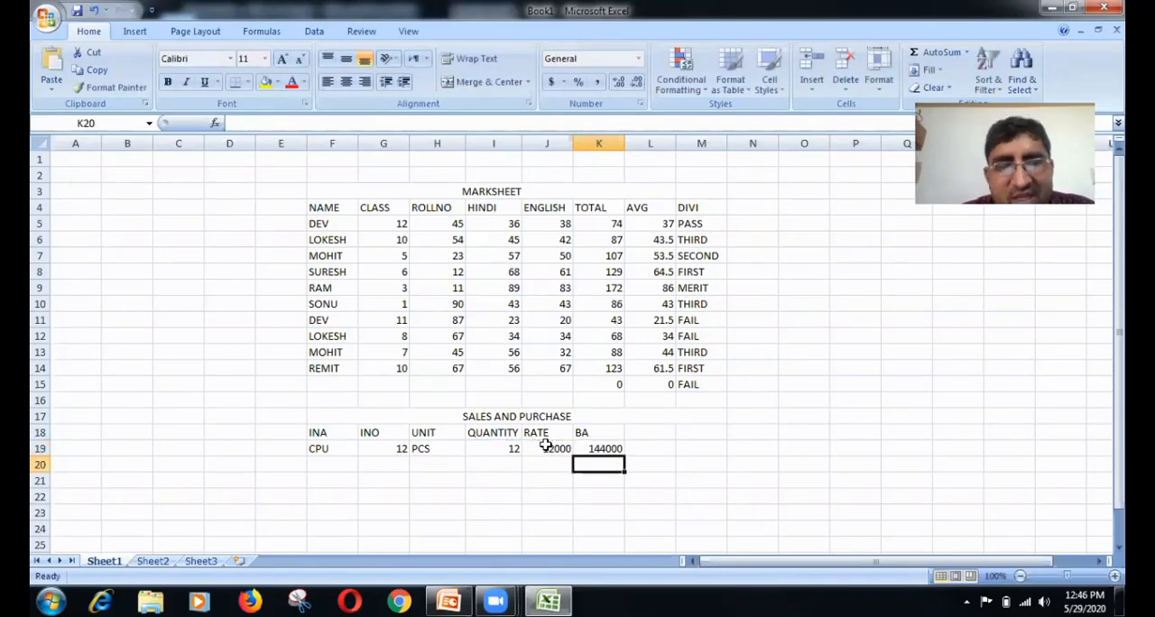
Step: Start the second item row with SUGAR in F20 and item number 23 in G20
left_click(344, 469)
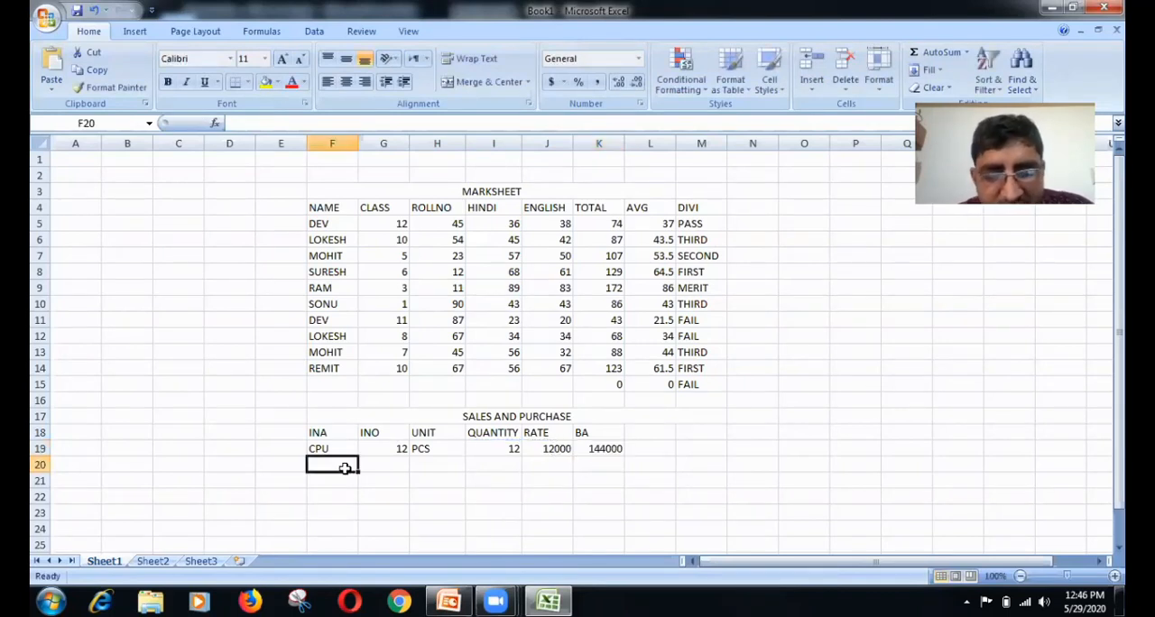
type("SUGAR")
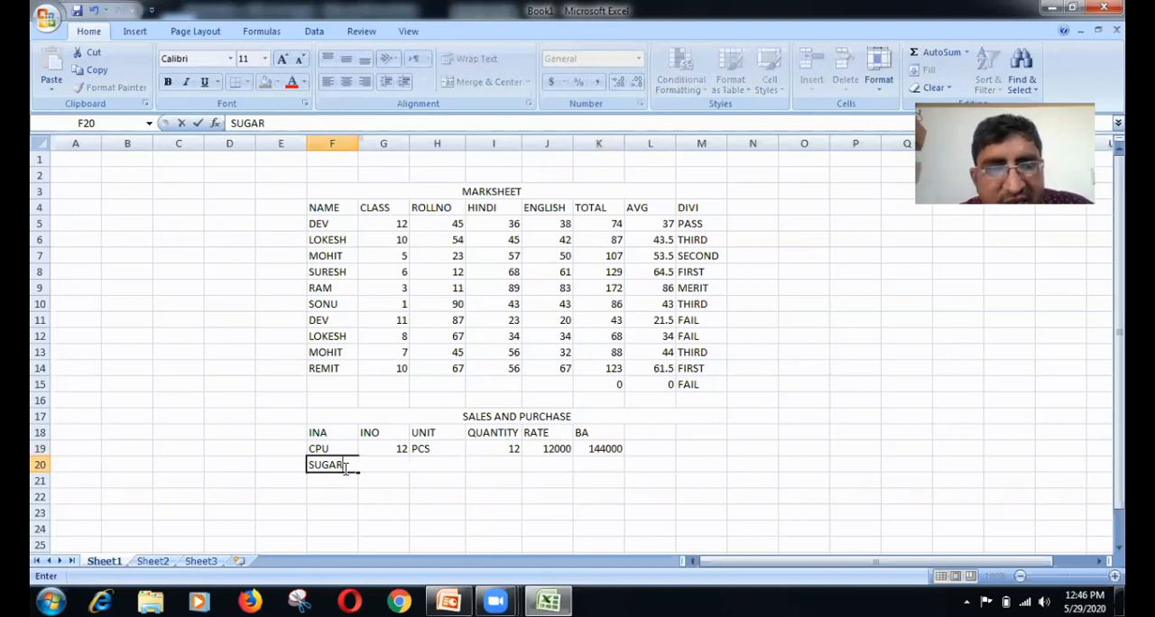
left_click(394, 477)
left_click(394, 467)
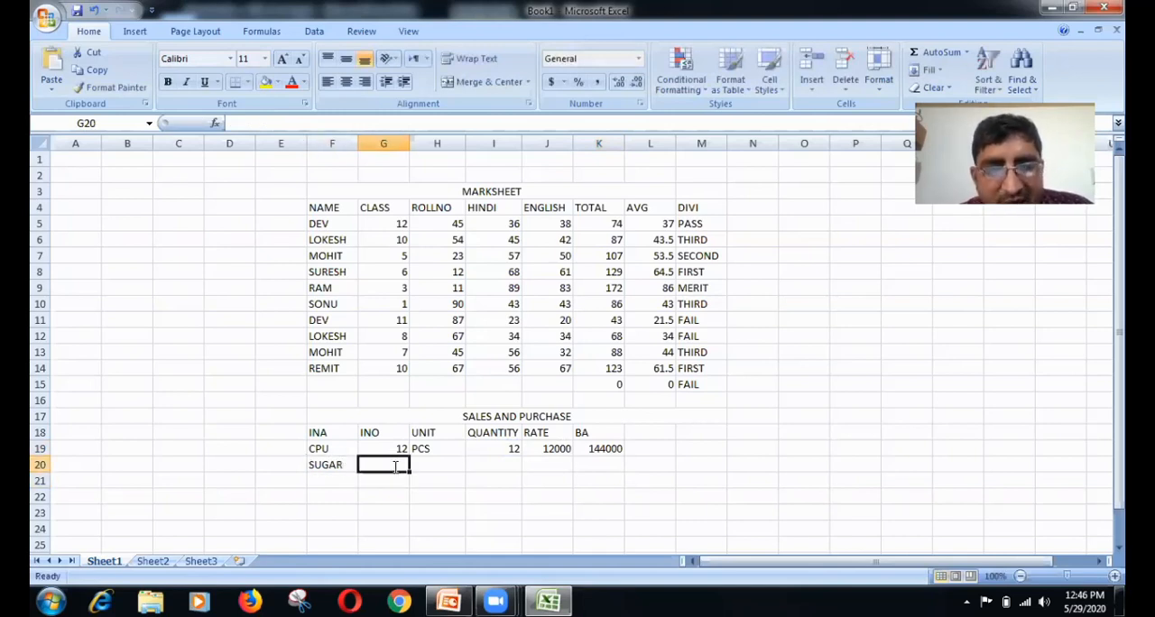
type("23")
Step: Enter the unit KG in H20 and the quantity 38 in I20 for the SUGAR row
left_click(443, 476)
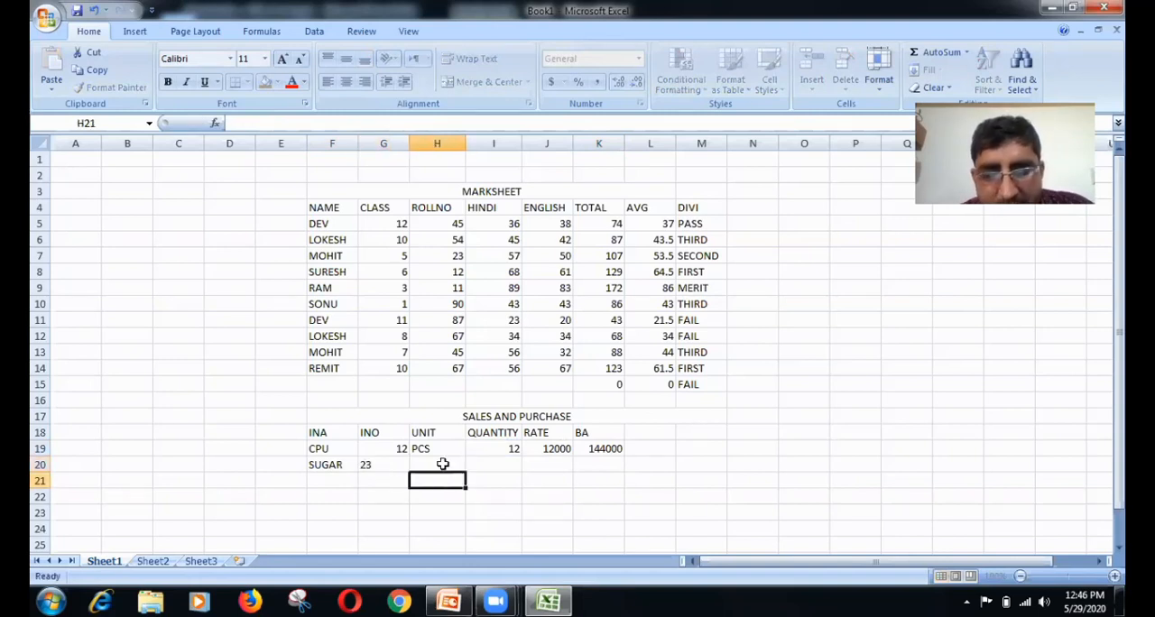
left_click(443, 465)
type("KG")
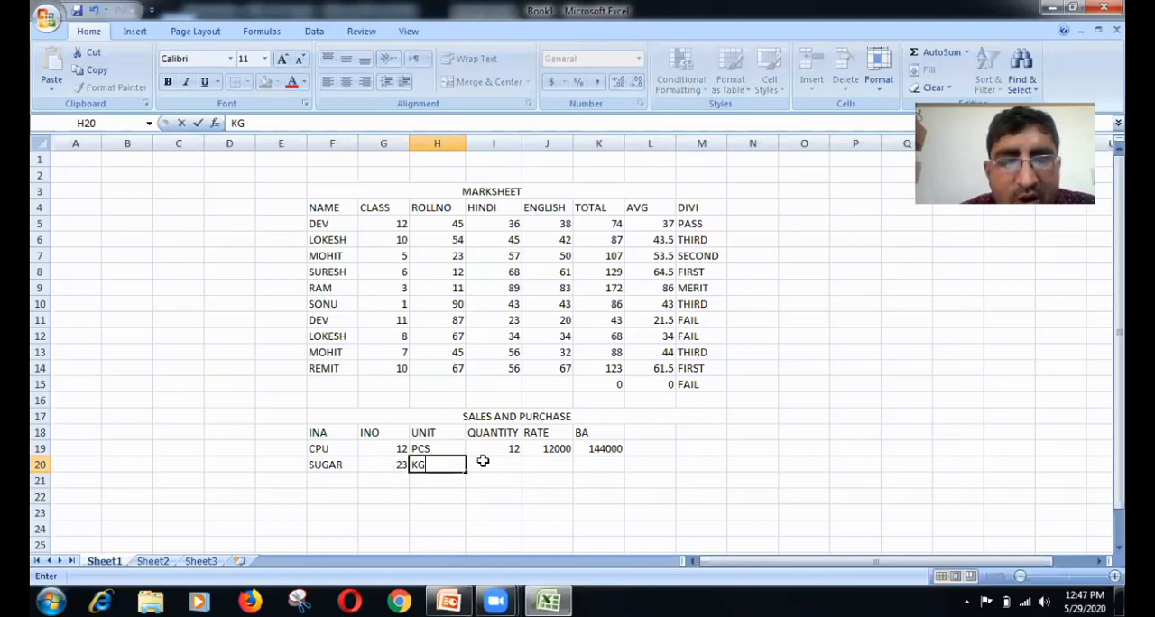
left_click(483, 461)
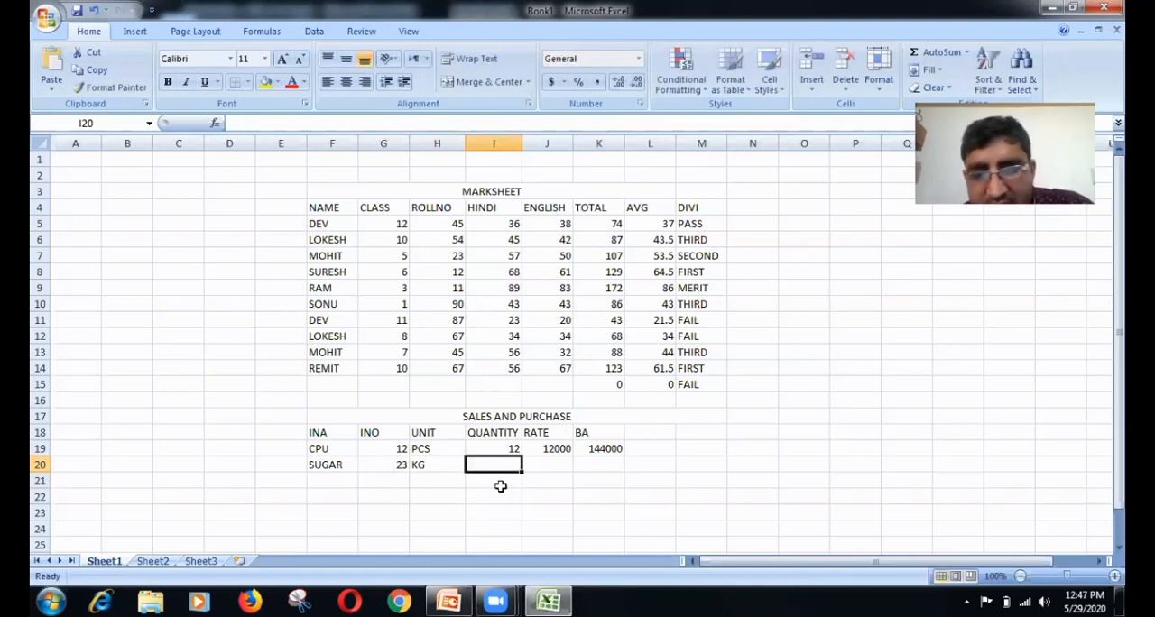
type("38")
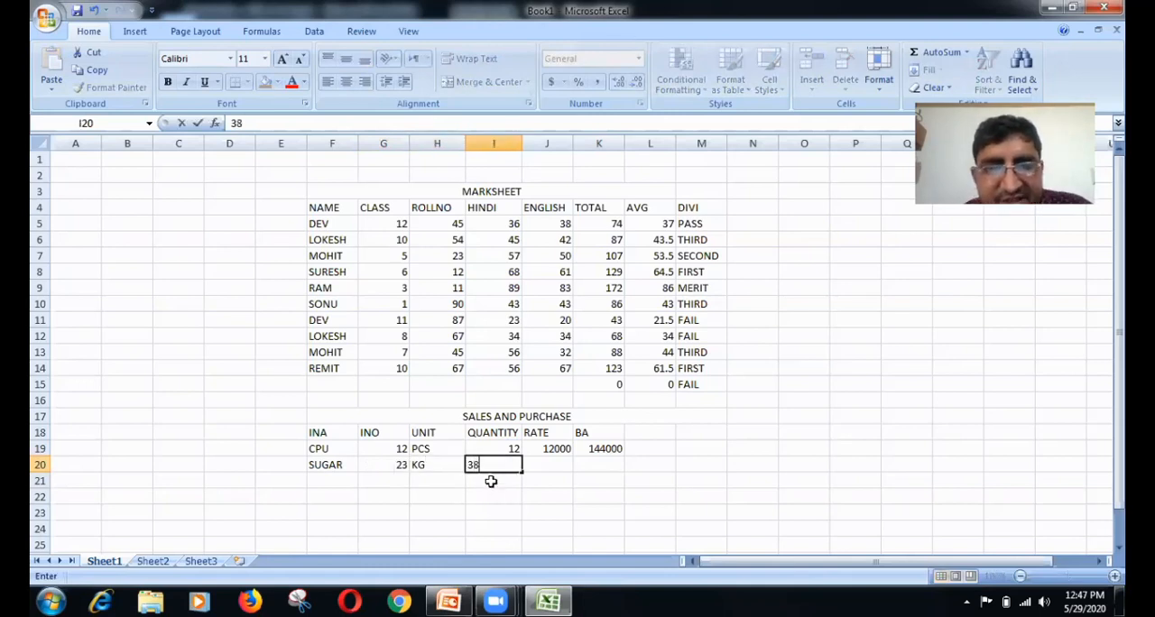
left_click(534, 465)
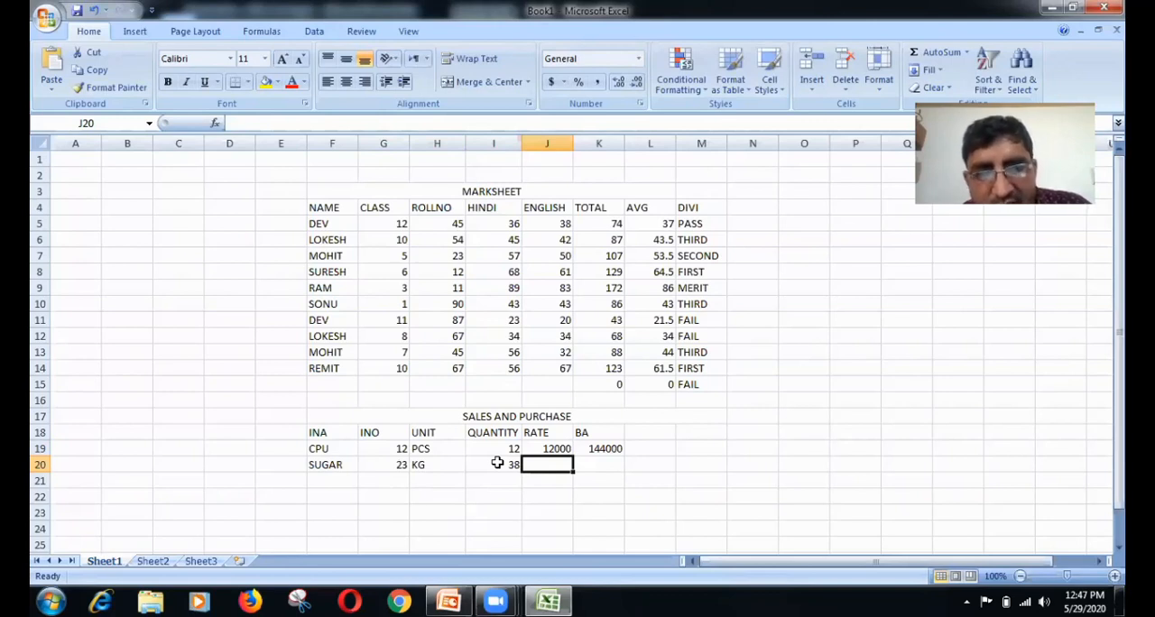
Step: Enter the SUGAR rate 42 in J20 and fill the BA formula from K19 down through K23
type("42")
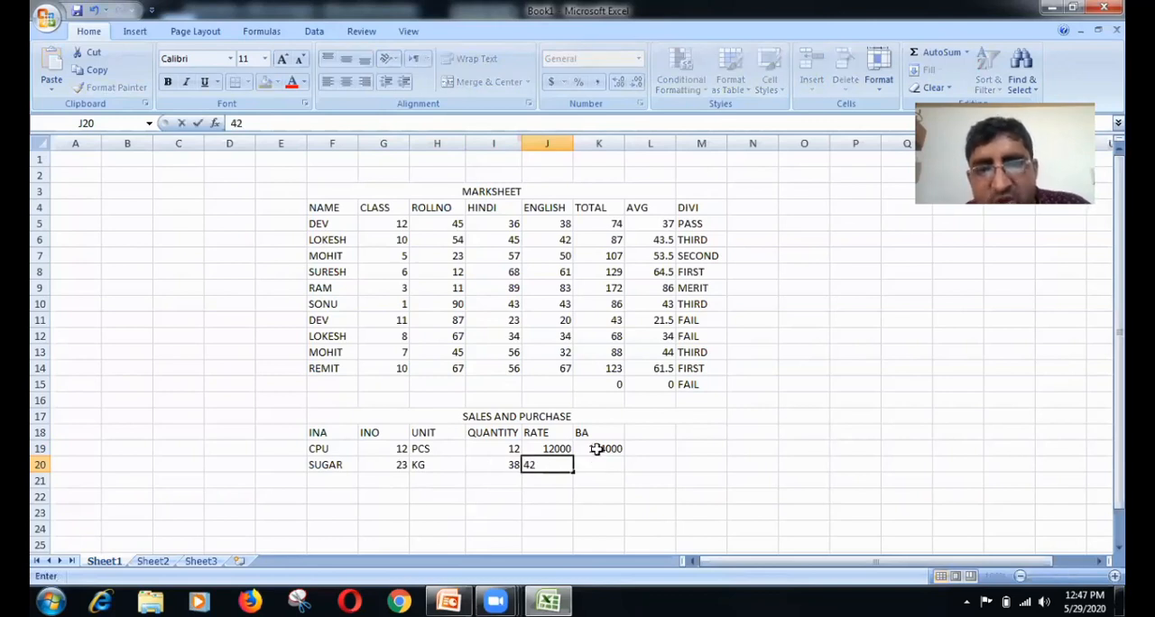
key("Tab")
left_click(599, 449)
left_click_drag(623, 455, 330, 480)
Step: Start the third item row by entering PETROL as the item name in F21
left_click(331, 480)
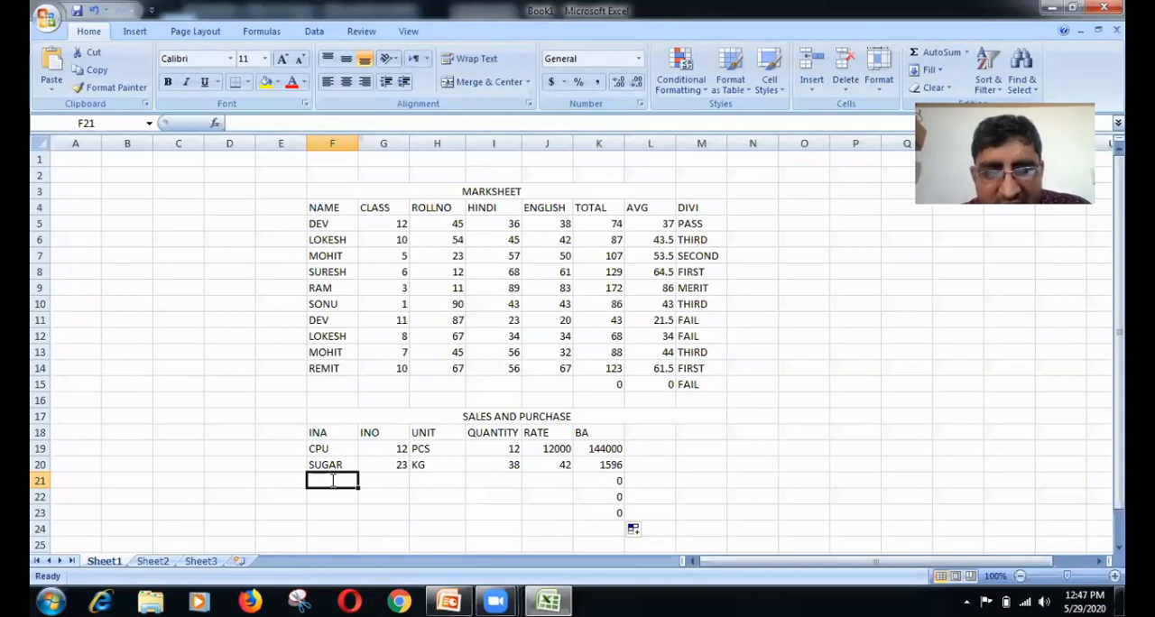
type("P")
type("E")
type("TR")
type("O;")
key("BackSpace")
type("L")
key("Tab")
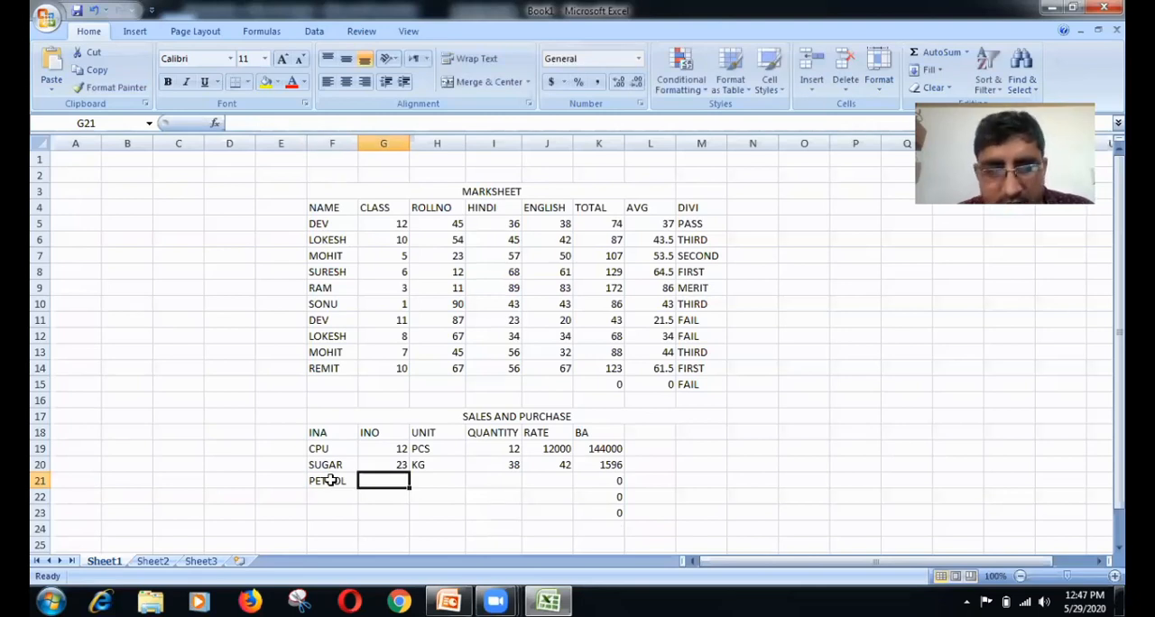
Step: Enter item number 34 in G21 and the unit LTR. in H21 for the PETROL row
type("34")
key("Tab")
type("L")
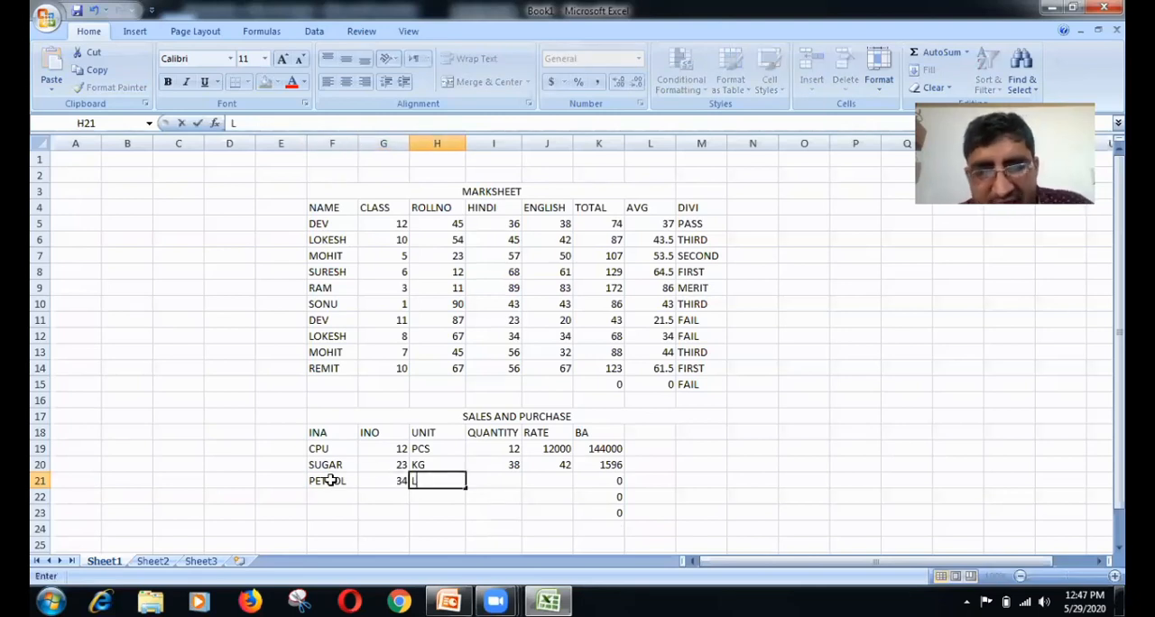
type("TR")
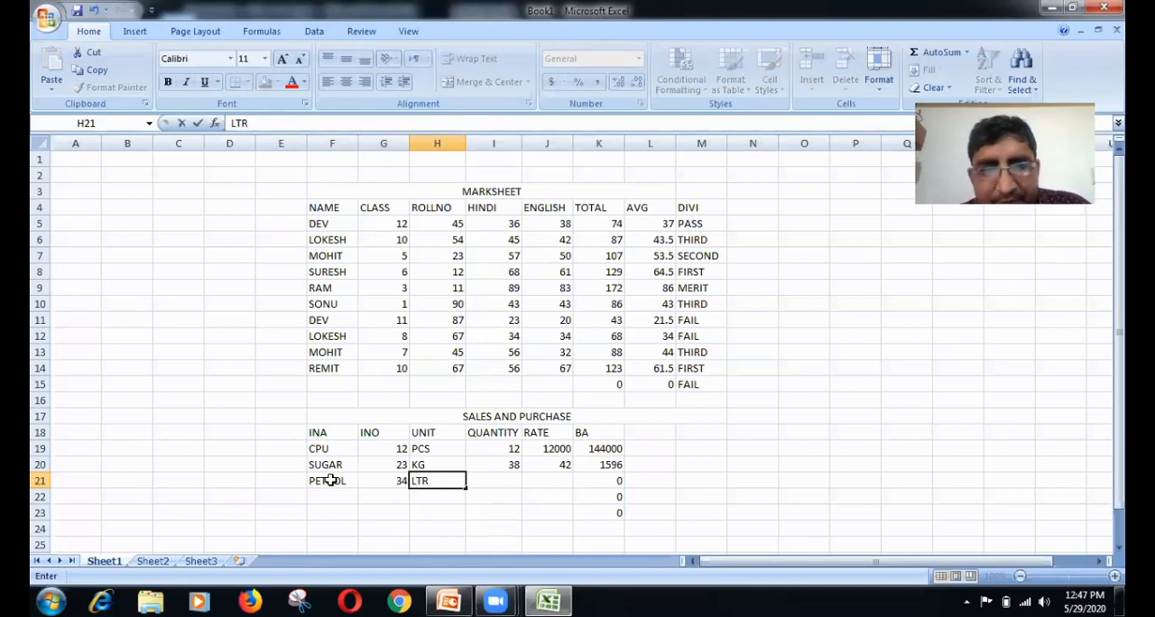
type(".")
key("Tab")
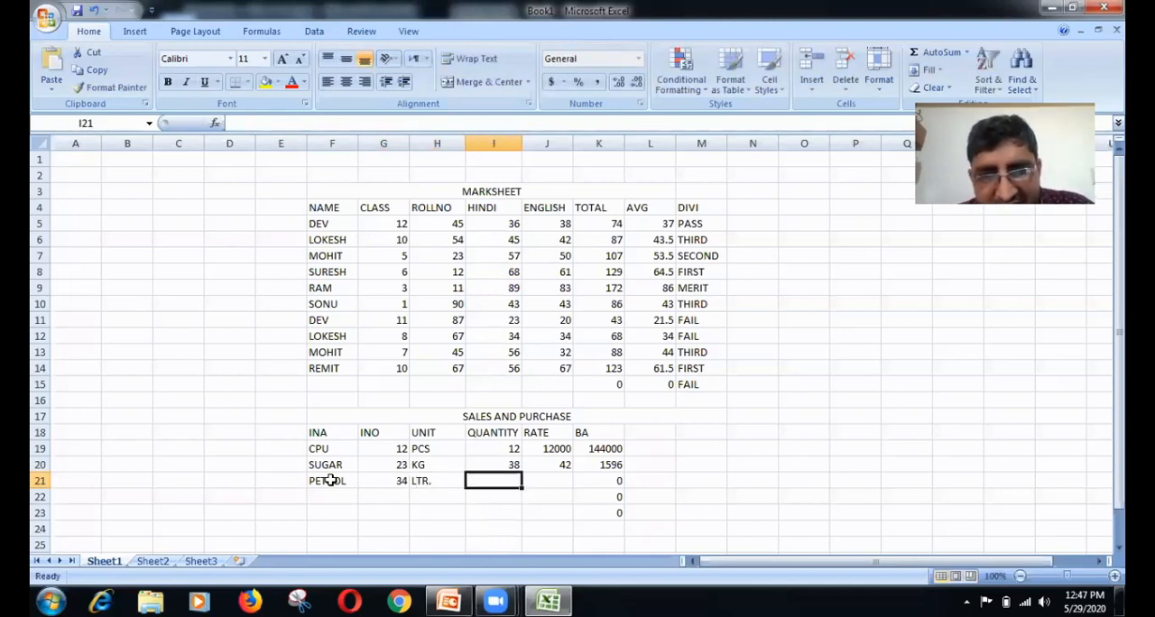
Step: Complete the PETROL row with quantity 50 in I21 and rate 71 in J21
type("50")
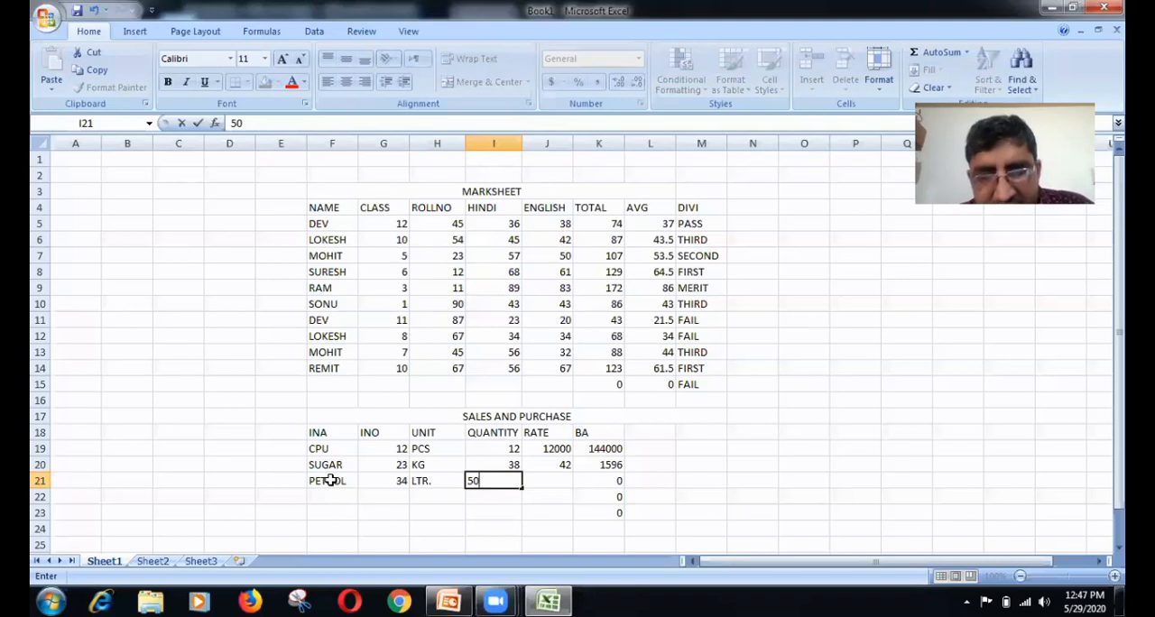
key("Tab")
type("7")
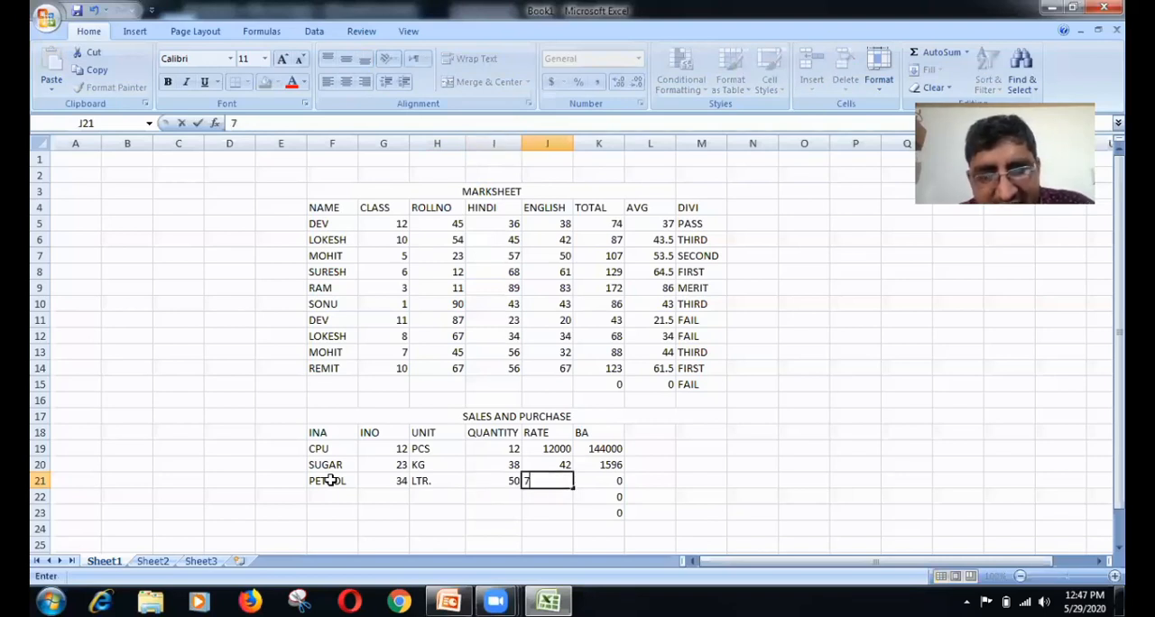
type("1")
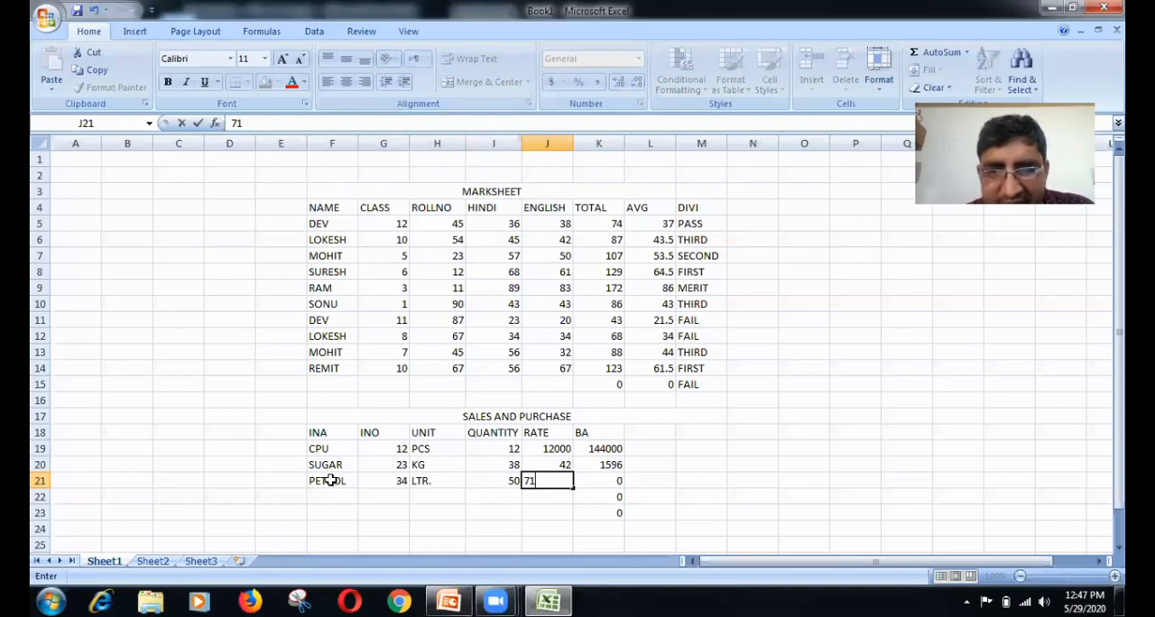
key("Return")
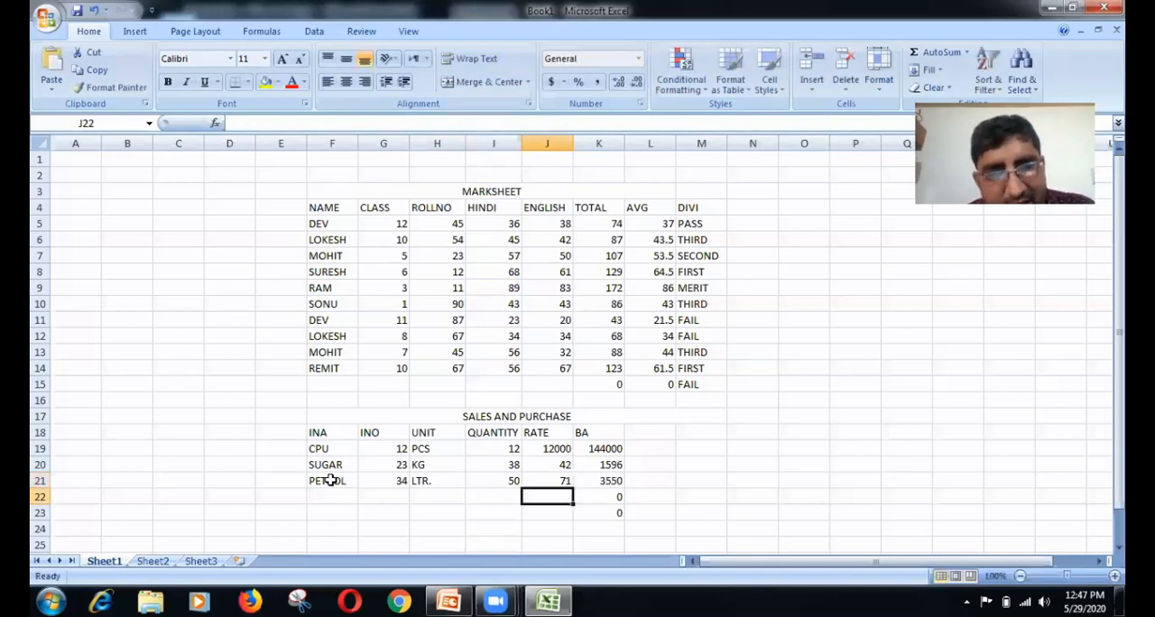